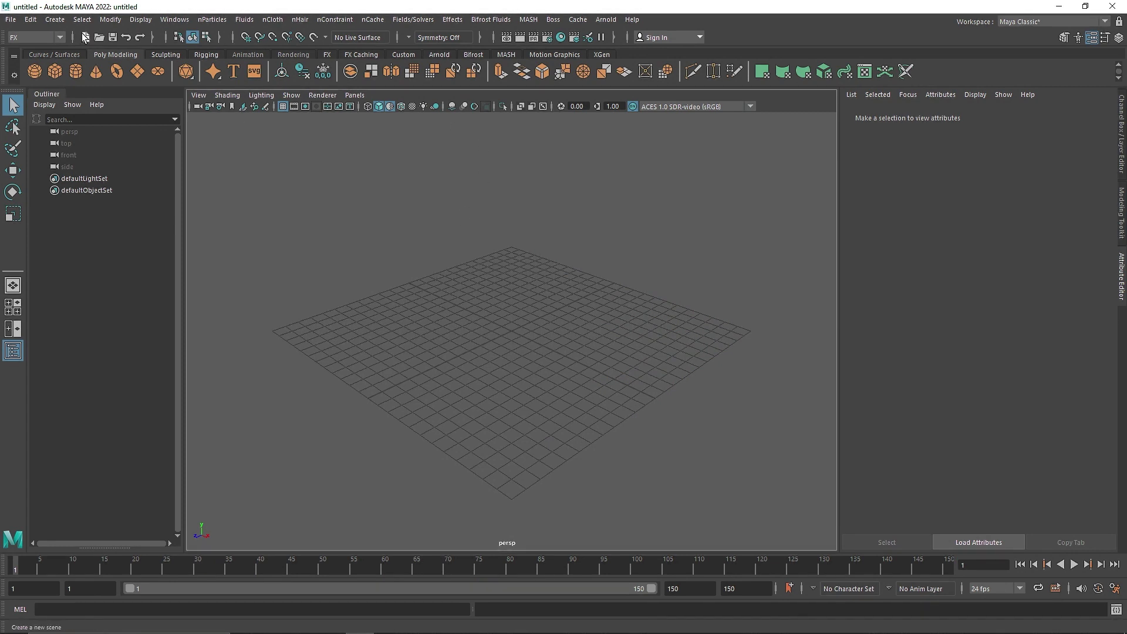
Create a default nParticle emitter at the centre of the grid.
left_click(27, 83)
left_click(211, 22)
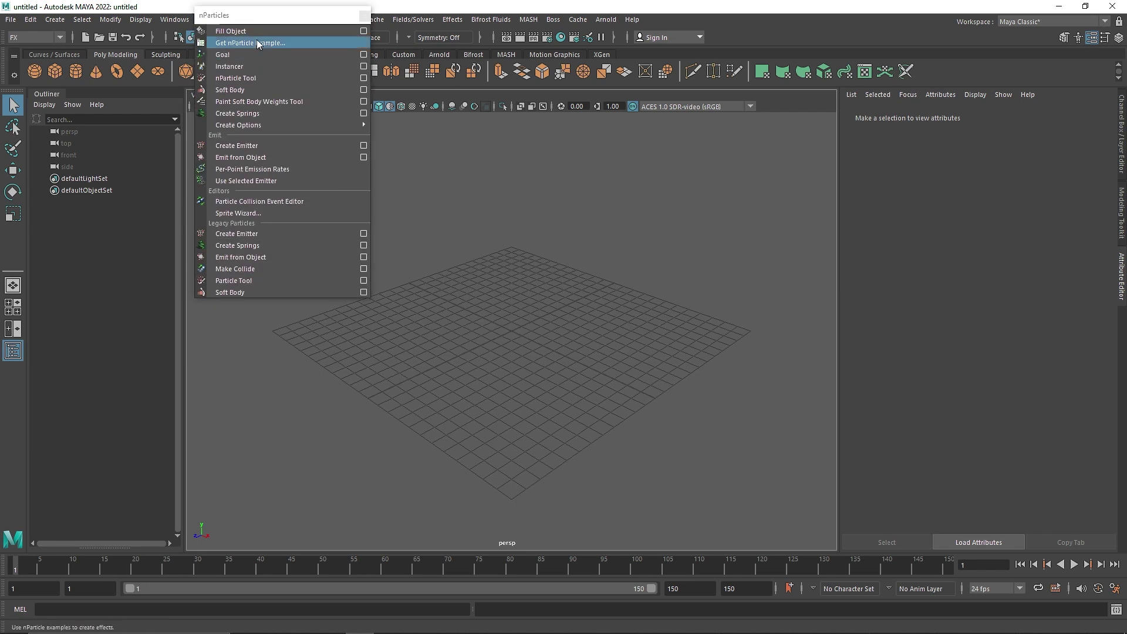
left_click(217, 28)
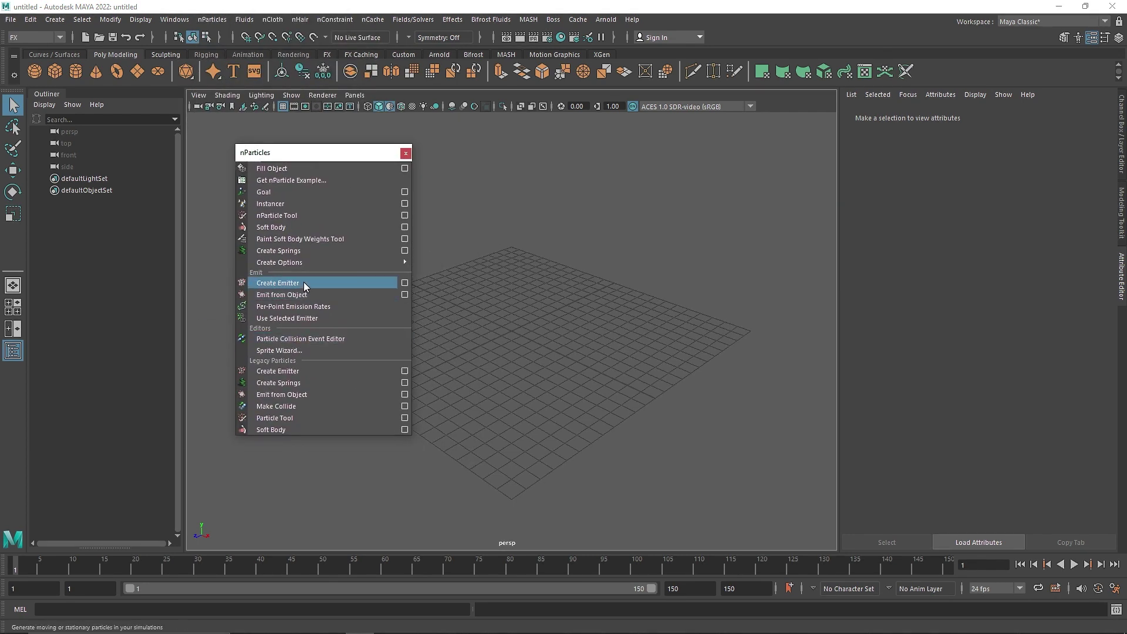
left_click(303, 282)
left_click(406, 153)
Play the particle simulation twice, from the first frame each time, to see how the emitted particles behave.
left_click_drag(446, 193, 740, 446, "alt")
left_click(1074, 564)
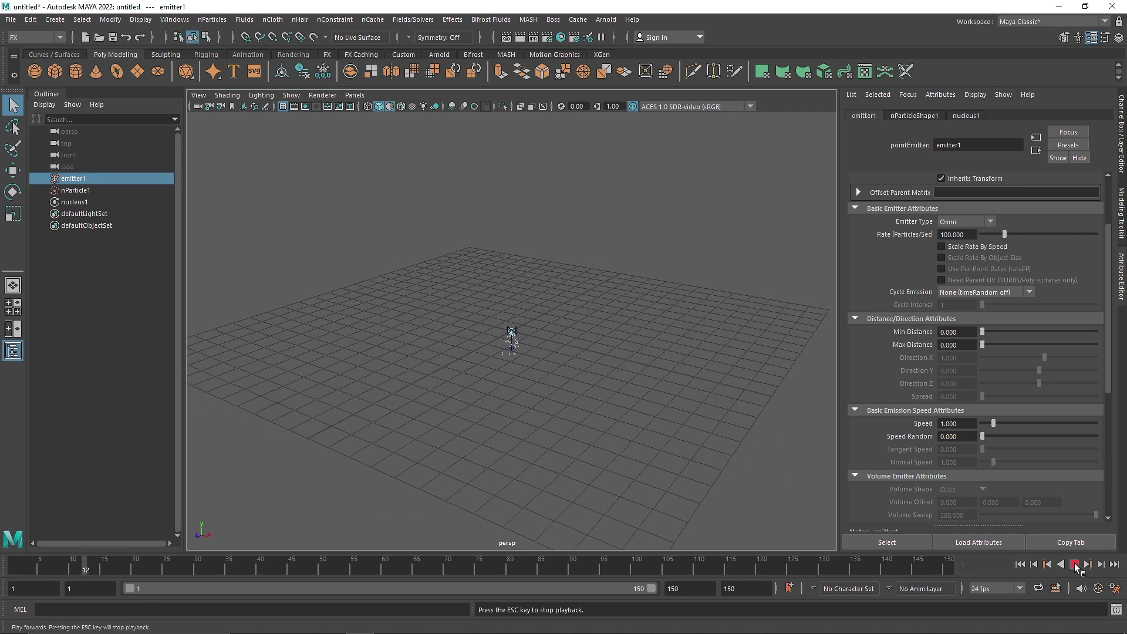
left_click(1074, 564)
left_click_drag(618, 420, 551, 376, "alt")
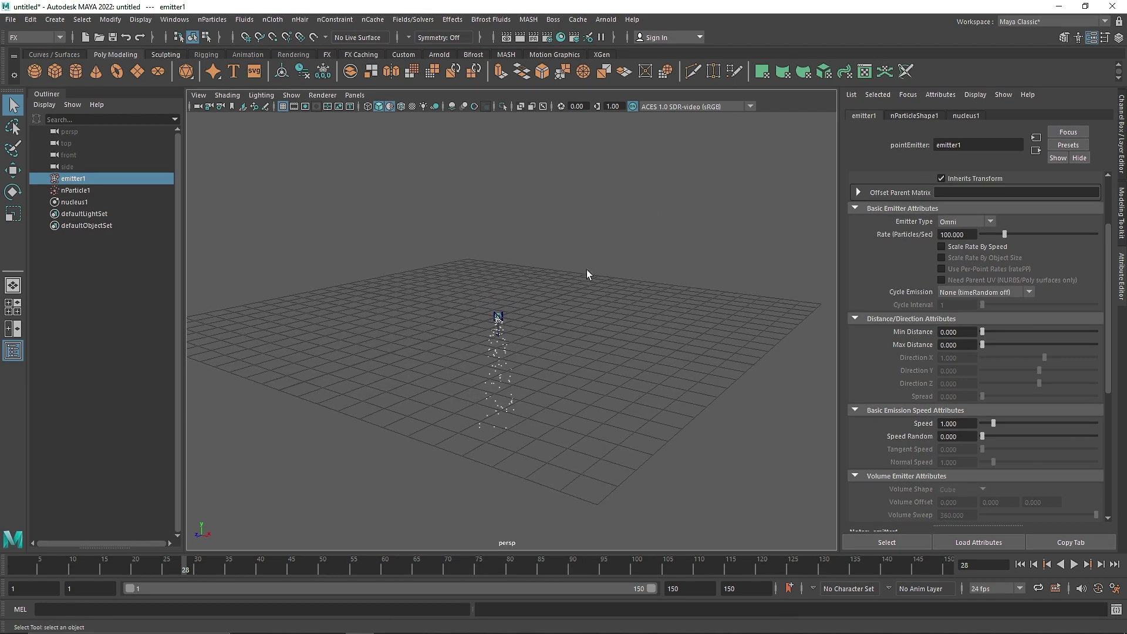
left_click(1019, 564)
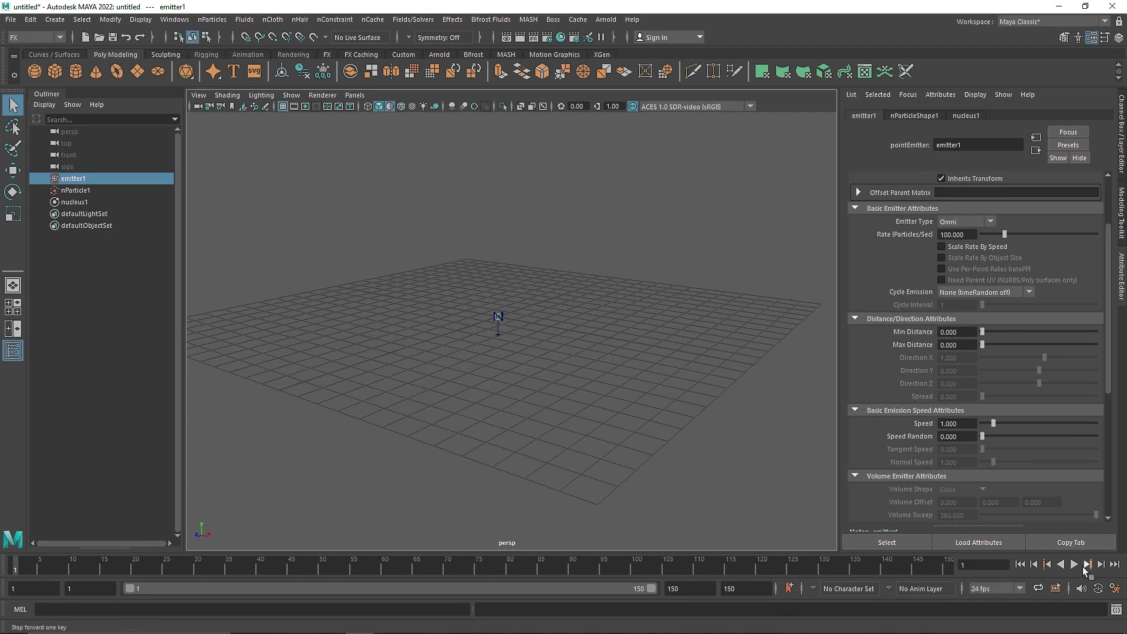
left_click(1074, 564)
key("Escape")
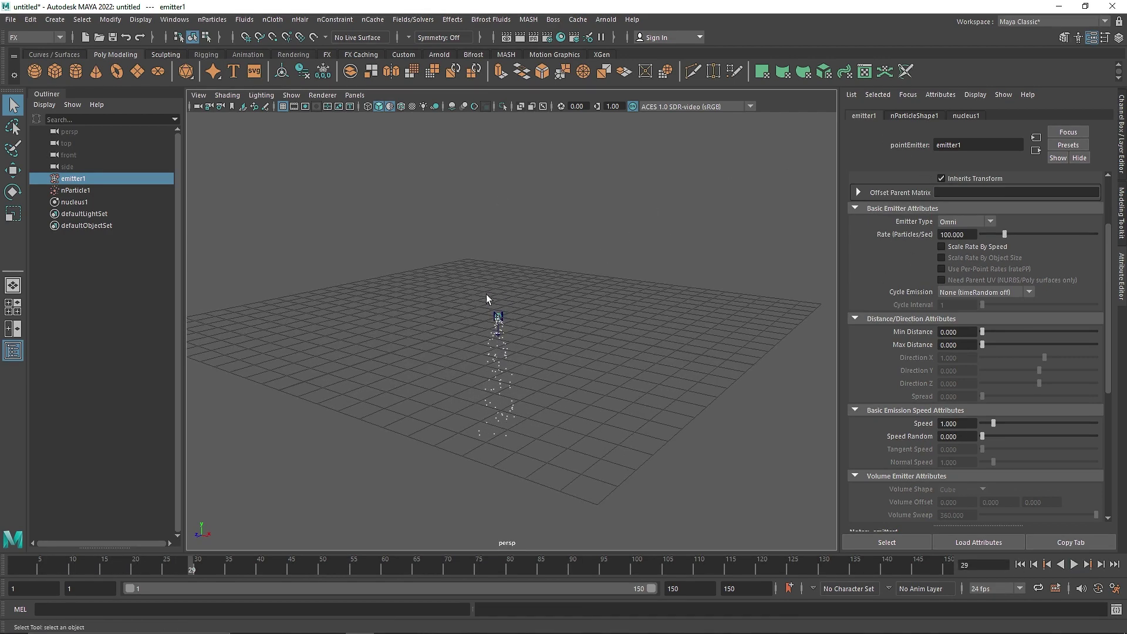
Set the gravity of nucleus1 to 0 and replay the simulation from the first frame.
left_click(964, 116)
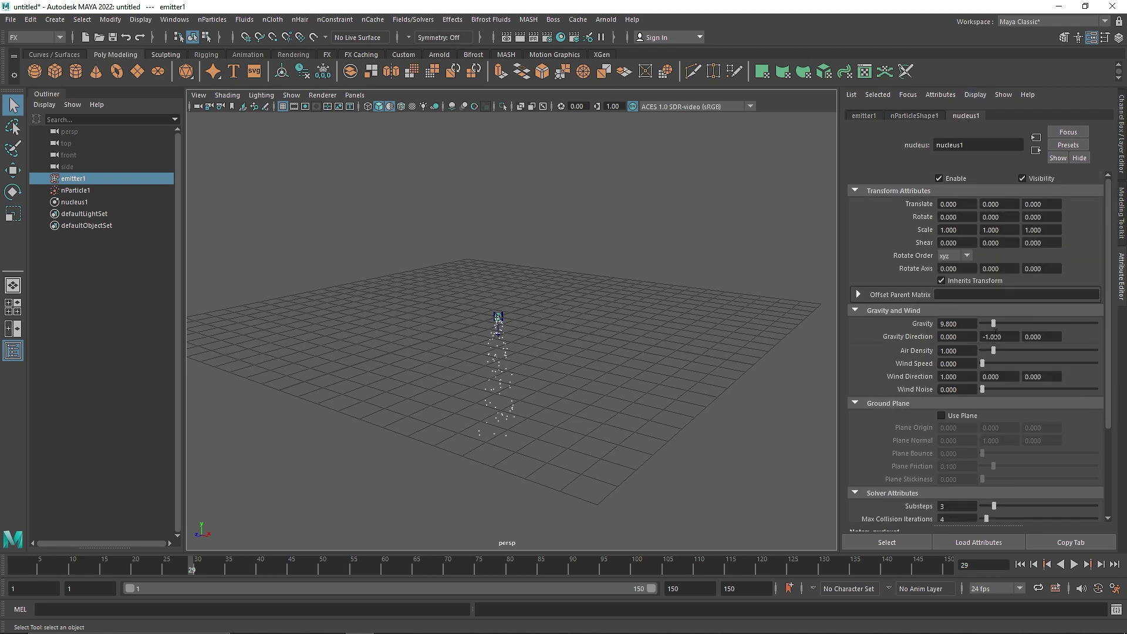
left_click_drag(989, 325, 980, 324)
left_click(1019, 564)
left_click(1073, 564)
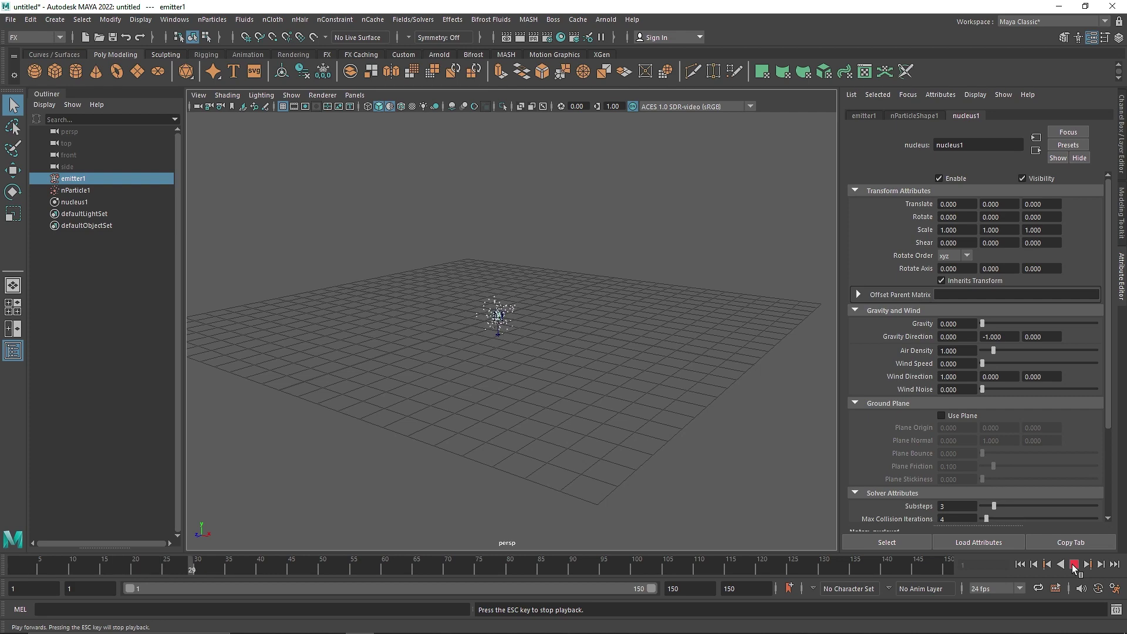
left_click(1073, 565)
left_click_drag(504, 317, 529, 318, "alt")
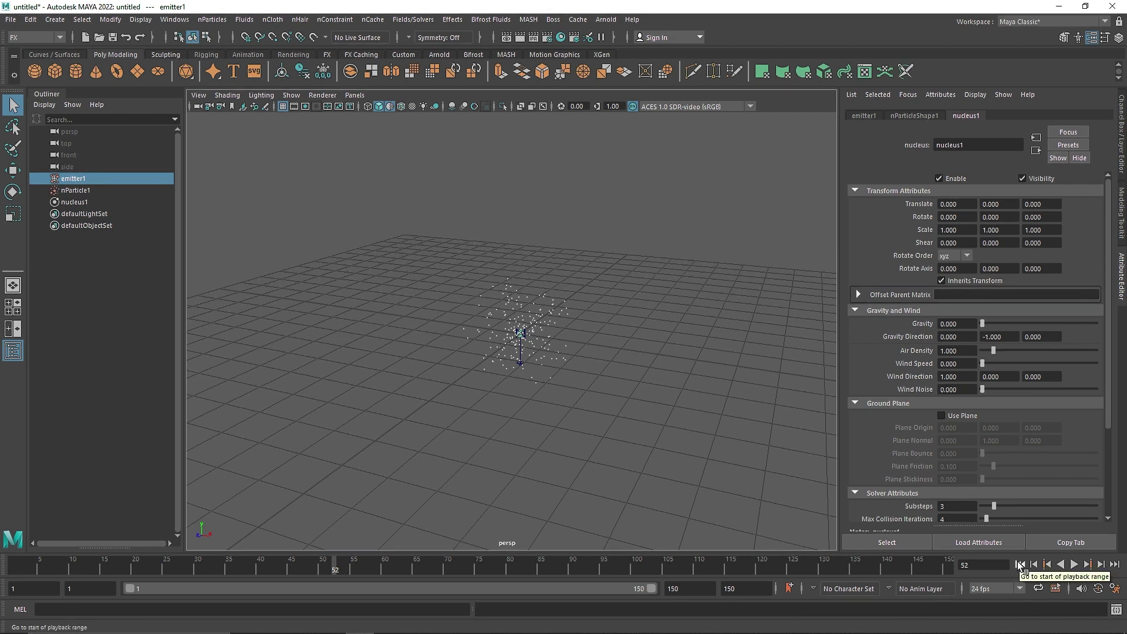
Set the particle render type of the emitted nParticles to Spheres in their shading attributes.
left_click_drag(584, 216, 544, 312)
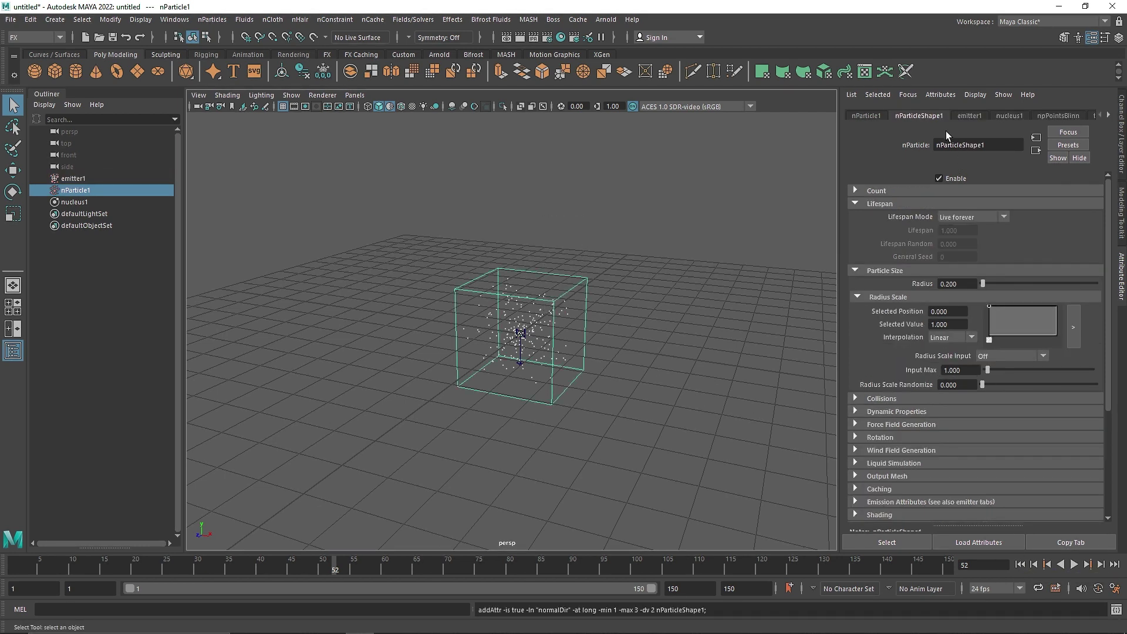
left_click(875, 204)
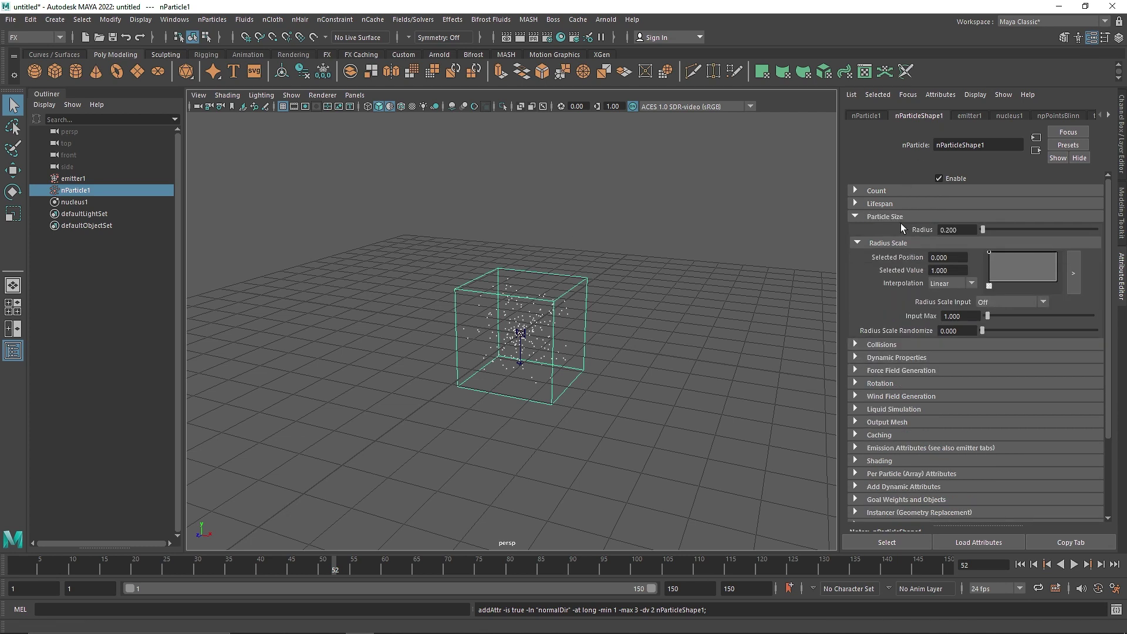
left_click(901, 217)
left_click(883, 346)
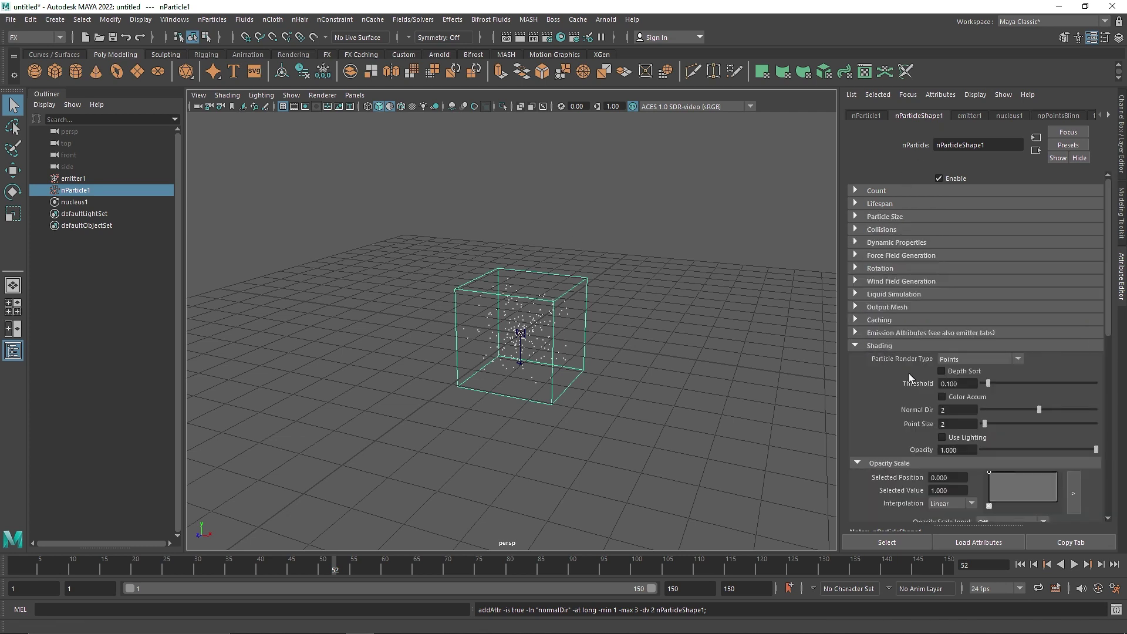
left_click(951, 359)
left_click(963, 419)
left_click_drag(675, 384, 528, 378, "alt")
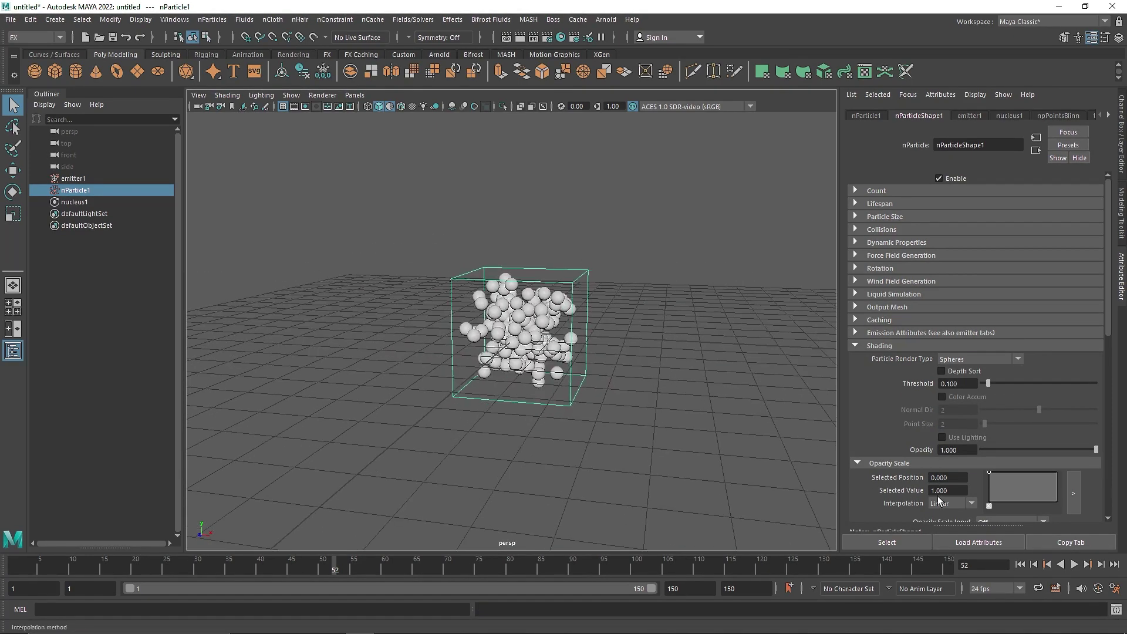
Replay the simulation from the first frame to check the sphere particles.
left_click(1020, 563)
left_click(1073, 564)
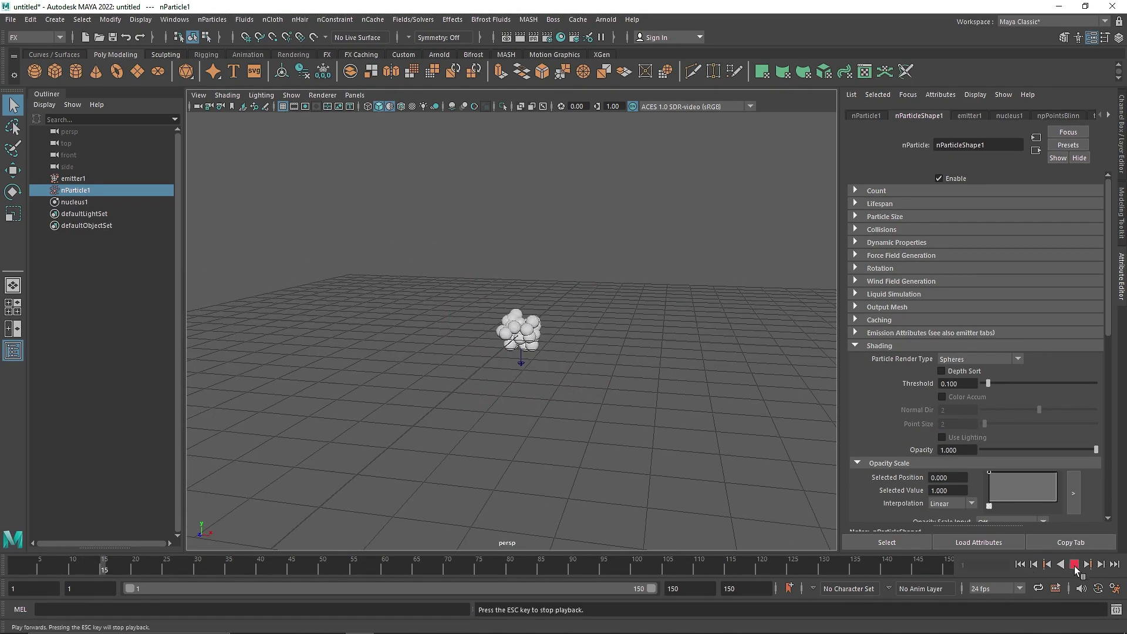
left_click(1073, 564)
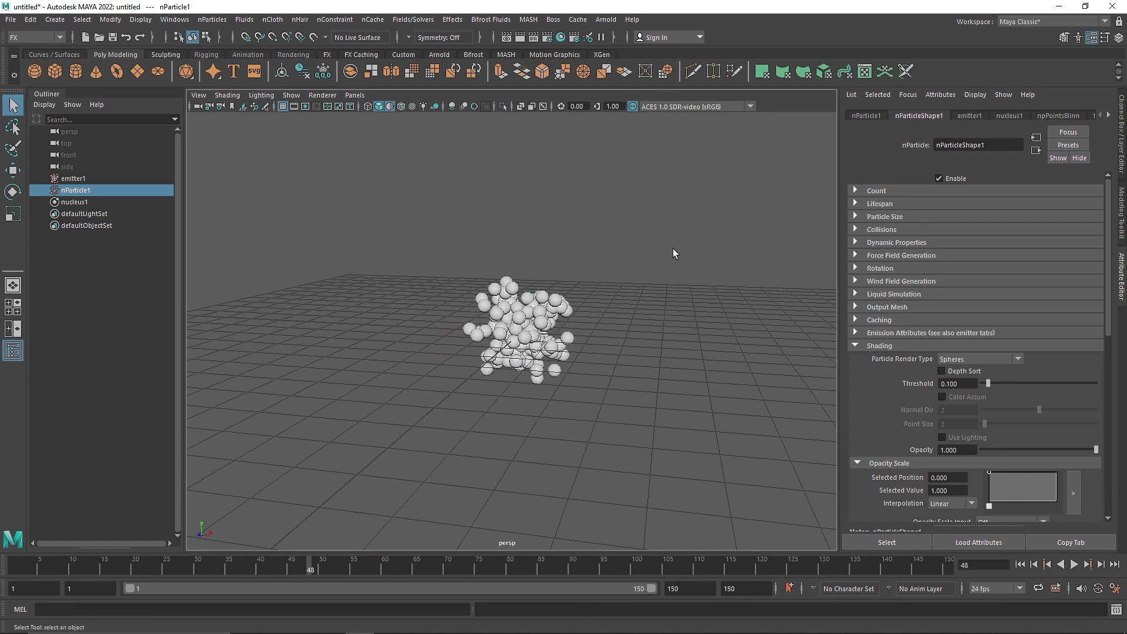
Set the basic emission speed of emitter1 to 5.
left_click(855, 345)
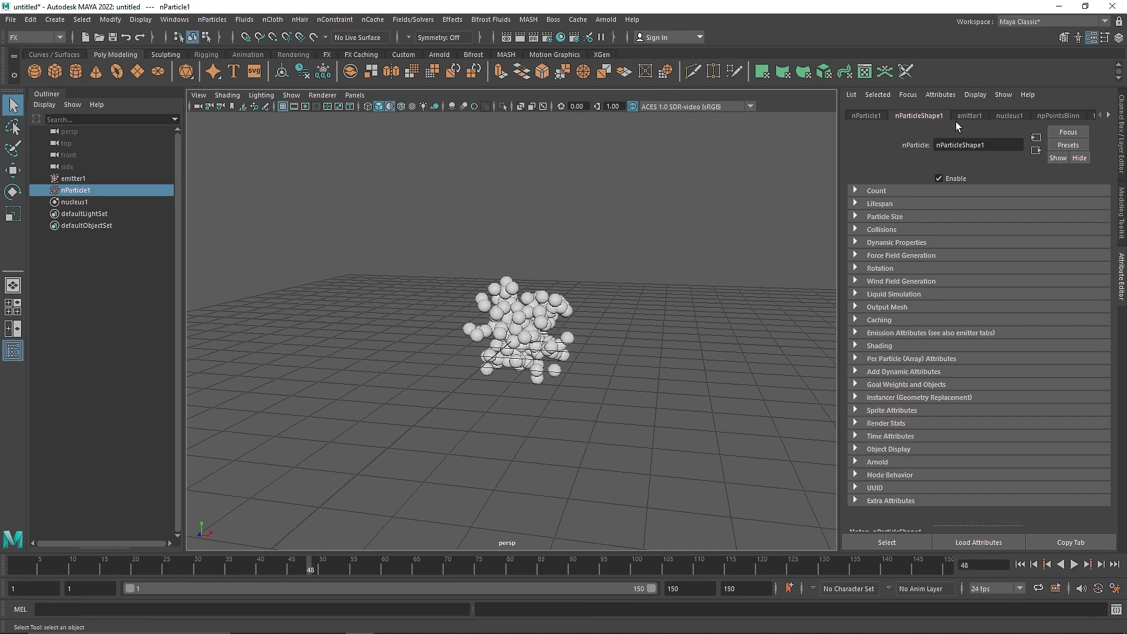
left_click(966, 115)
scroll(903, 364, "down", 3)
left_click(957, 353)
type("5")
key("Return")
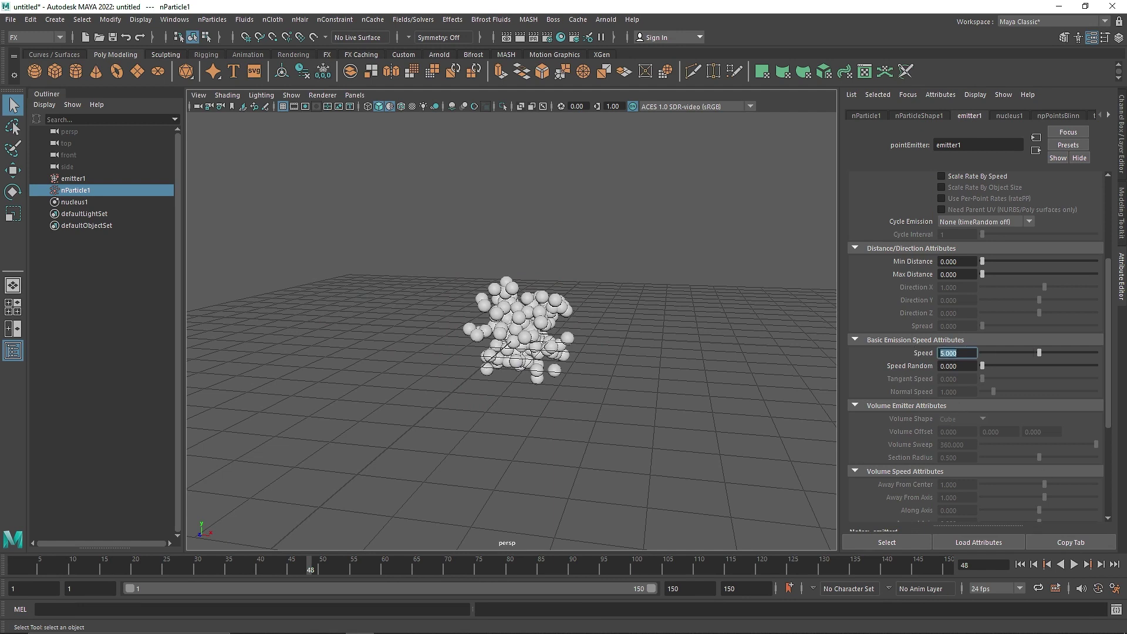
Play the simulation several times to examine how the spheres spread at the new emission speed.
left_click(1074, 564)
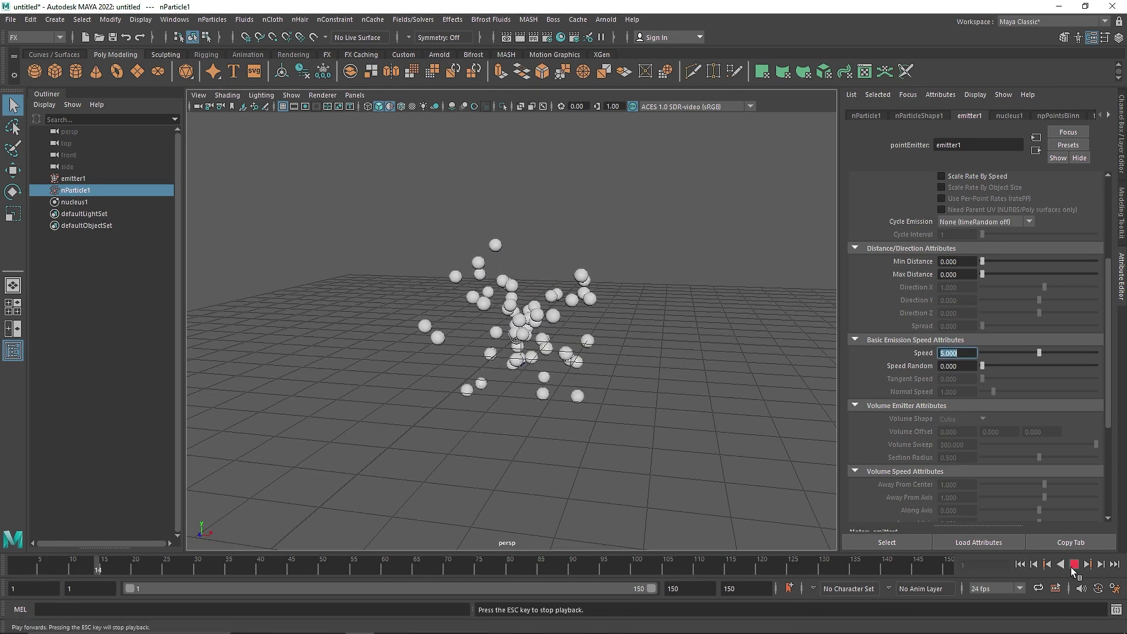
left_click(1072, 565)
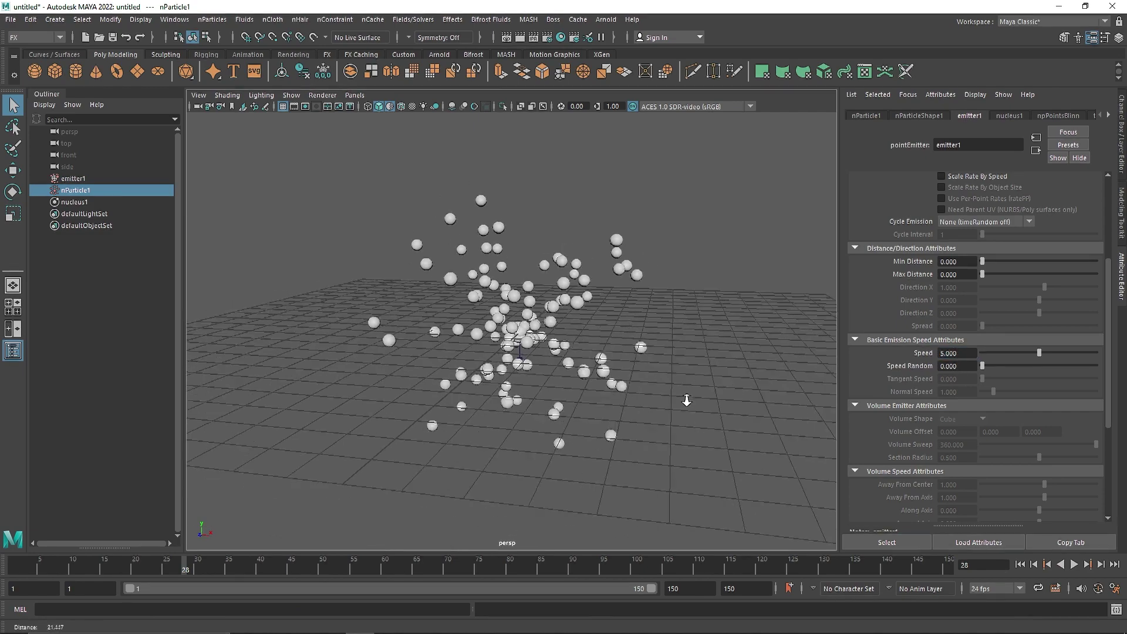
left_click(1074, 564)
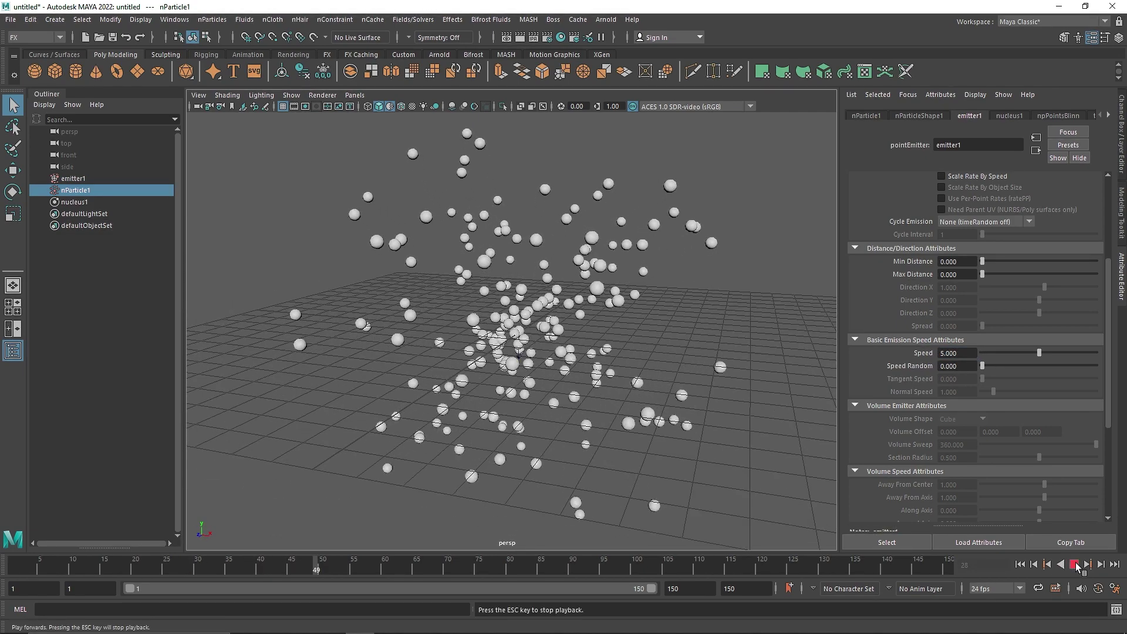
key("Escape")
left_click_drag(611, 395, 557, 390, "alt")
left_click(1021, 565)
left_click(1074, 564)
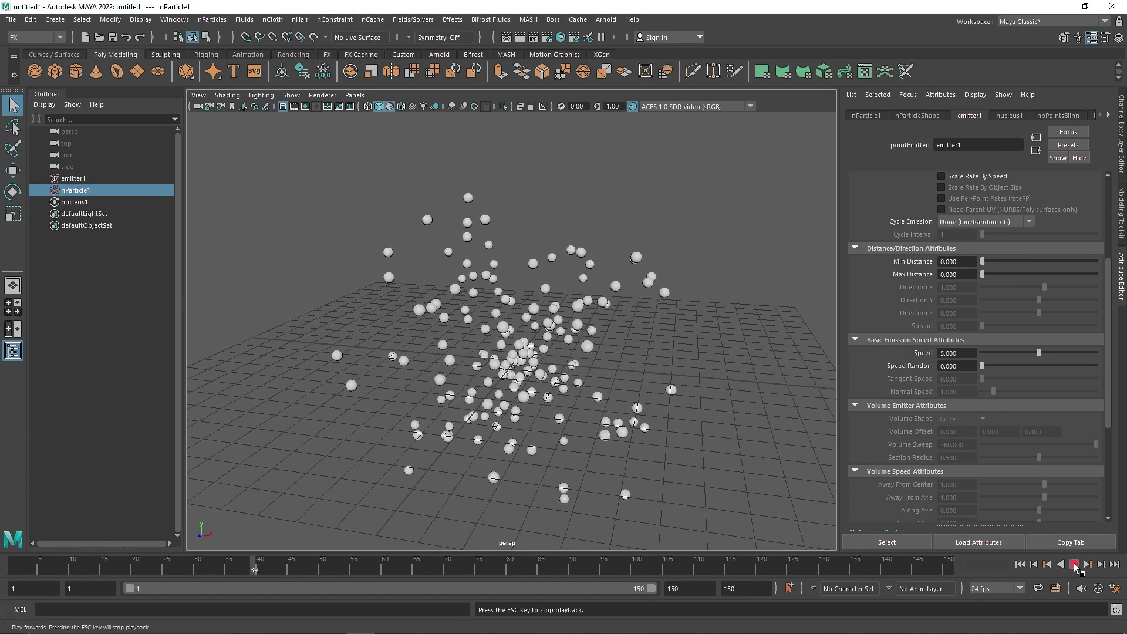
key("Escape")
left_click_drag(670, 380, 613, 357, "alt")
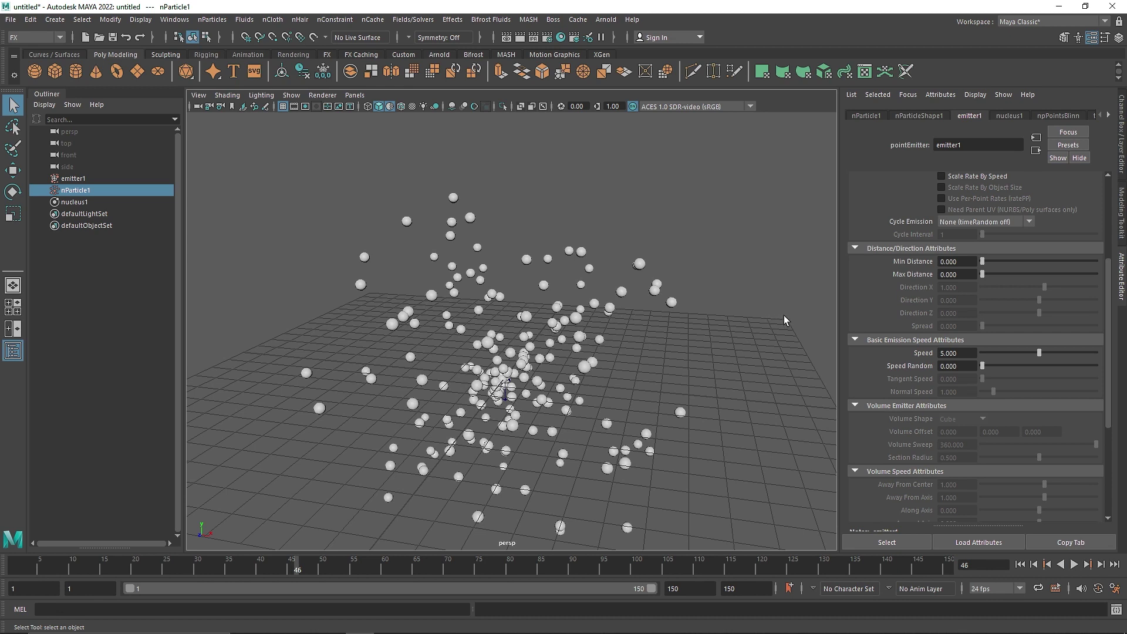
Set the lifespan mode of nParticleShape1 to Random range.
left_click(906, 116)
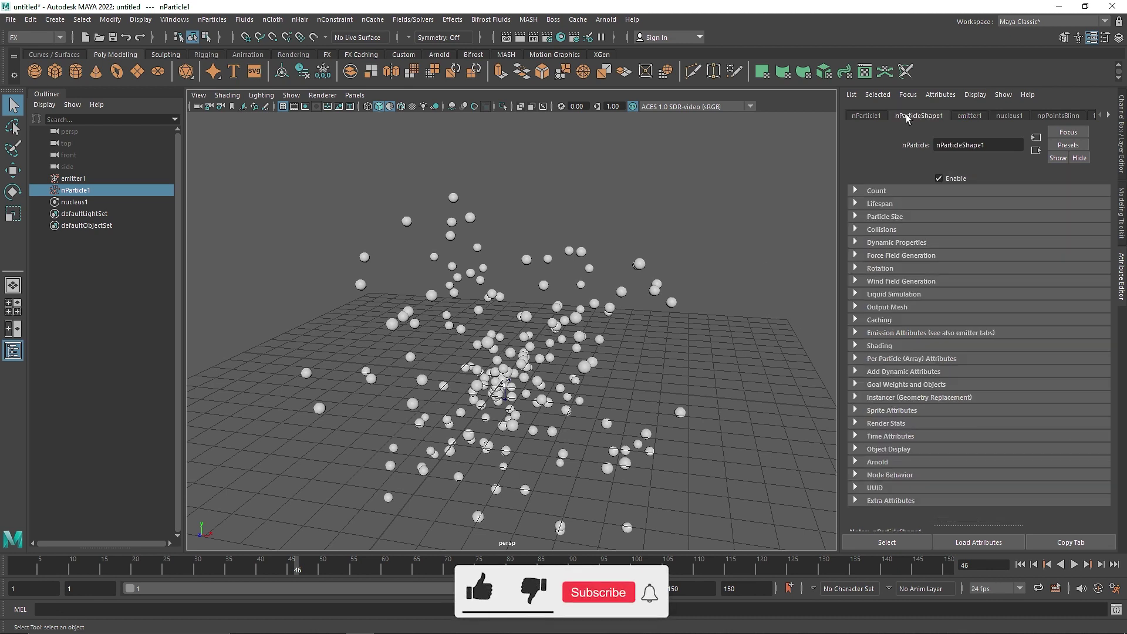
left_click(882, 216)
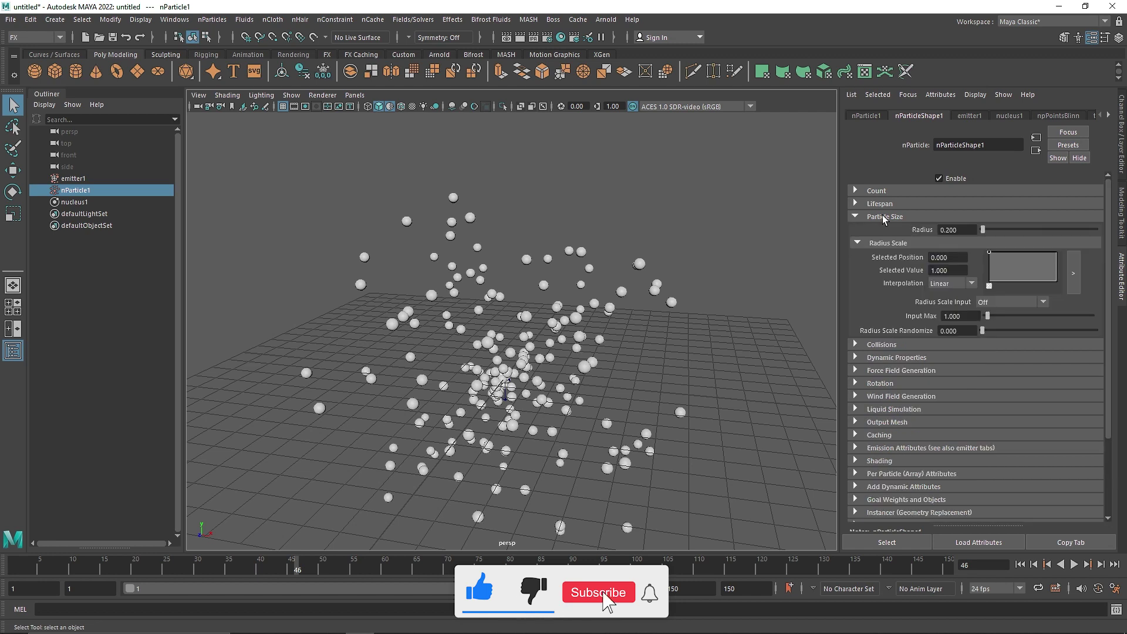
left_click(882, 216)
left_click(880, 203)
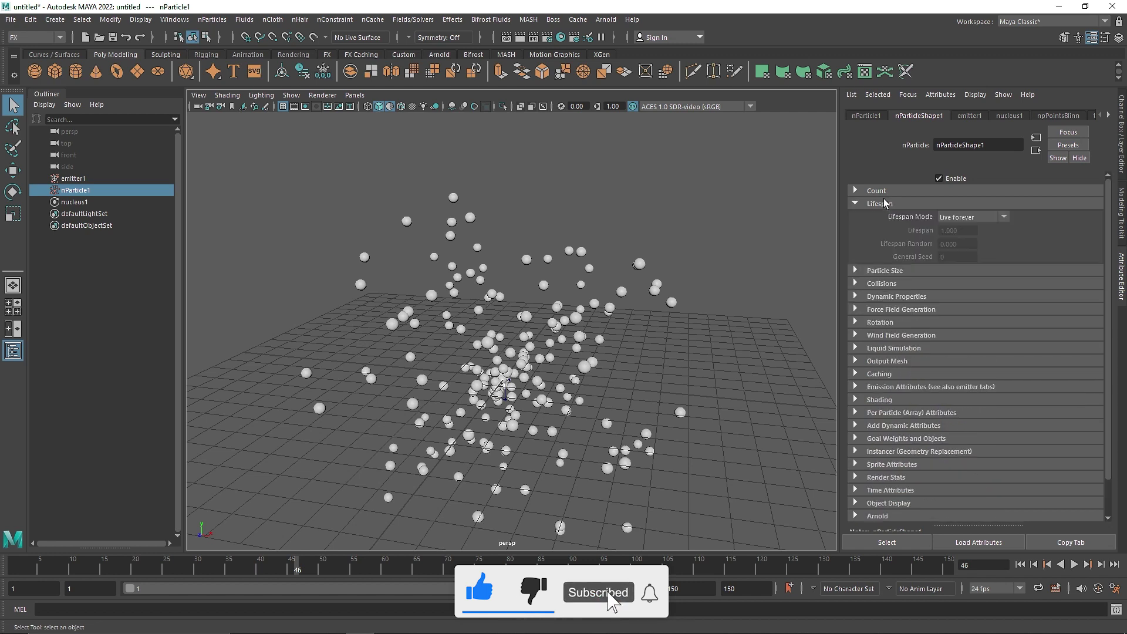
left_click(963, 217)
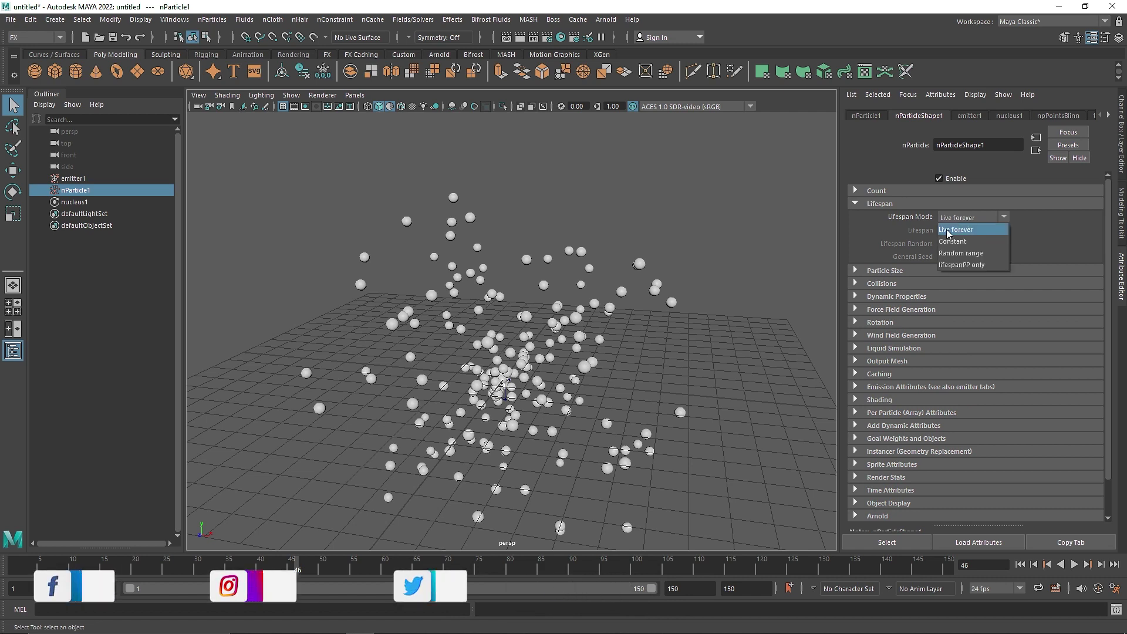
left_click(988, 251)
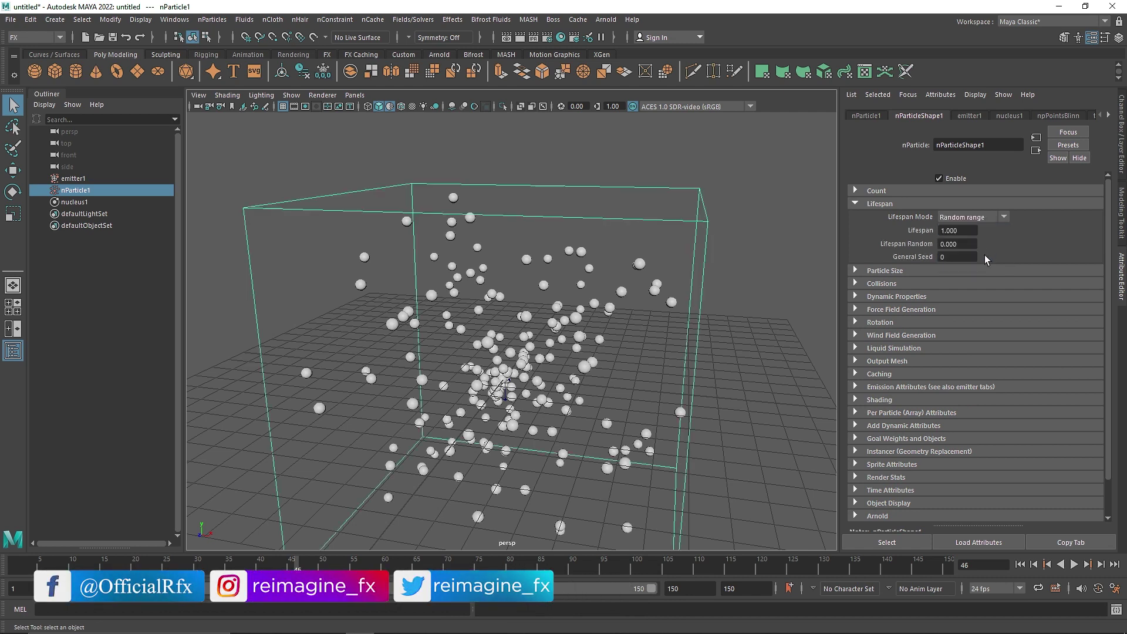
Play the simulation from the first frame to check the effect of the limited particle lifespan.
left_click(1074, 565)
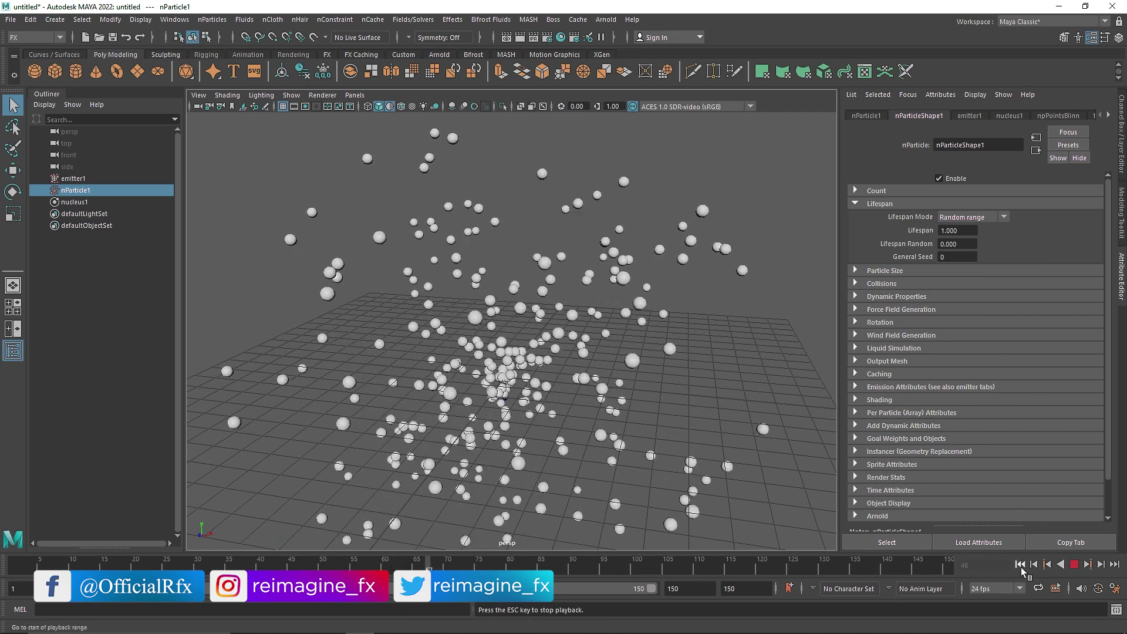
scroll(597, 322, "down", 3)
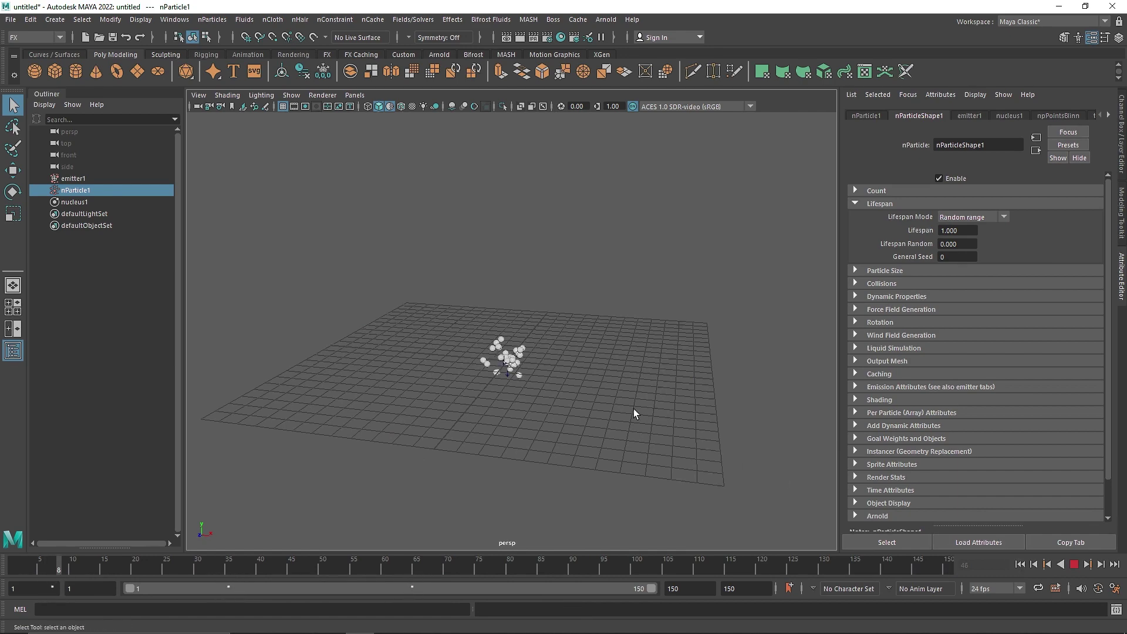
scroll(577, 376, "up", 3)
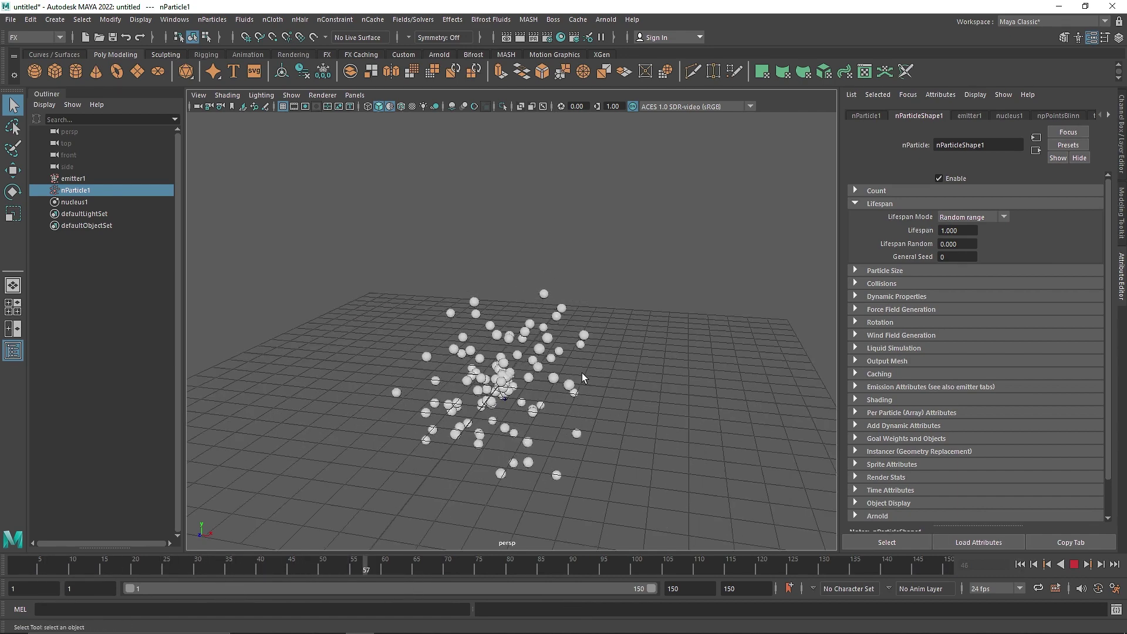
key("Escape")
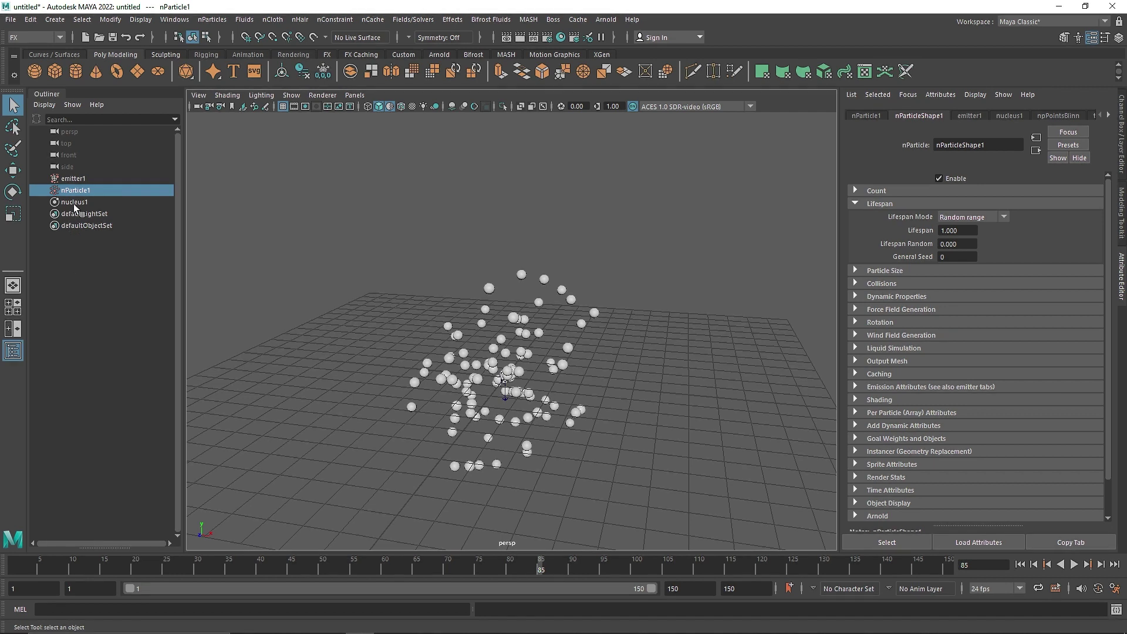
Play emitter1's simulation from the first frame to frame 10 and key its rate of 100 particles per second there.
left_click(81, 179)
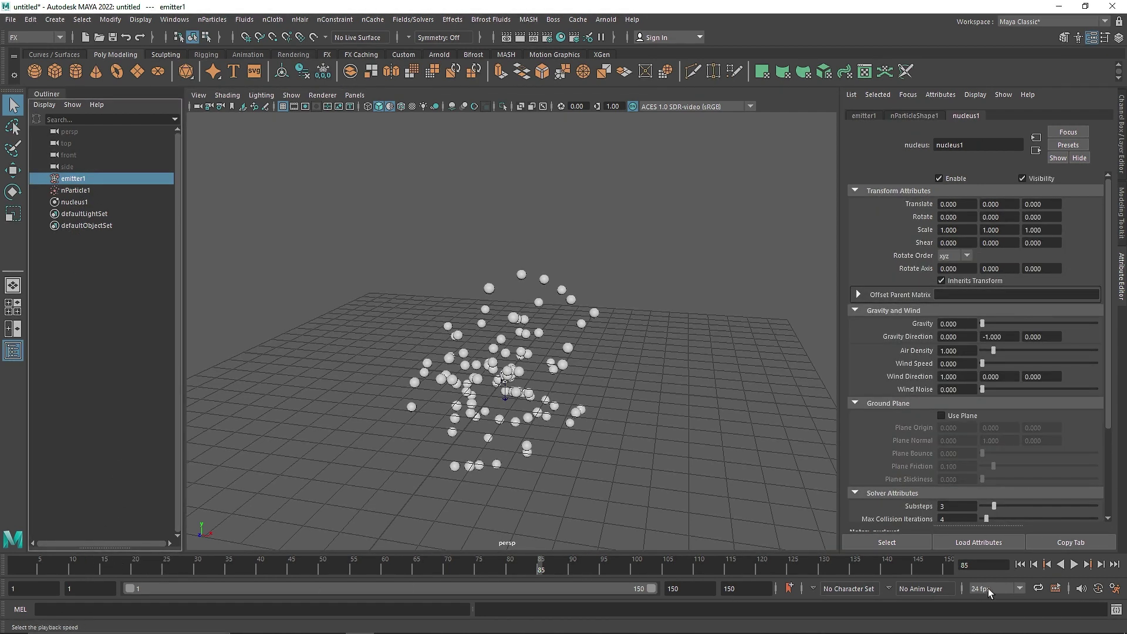
left_click(1020, 564)
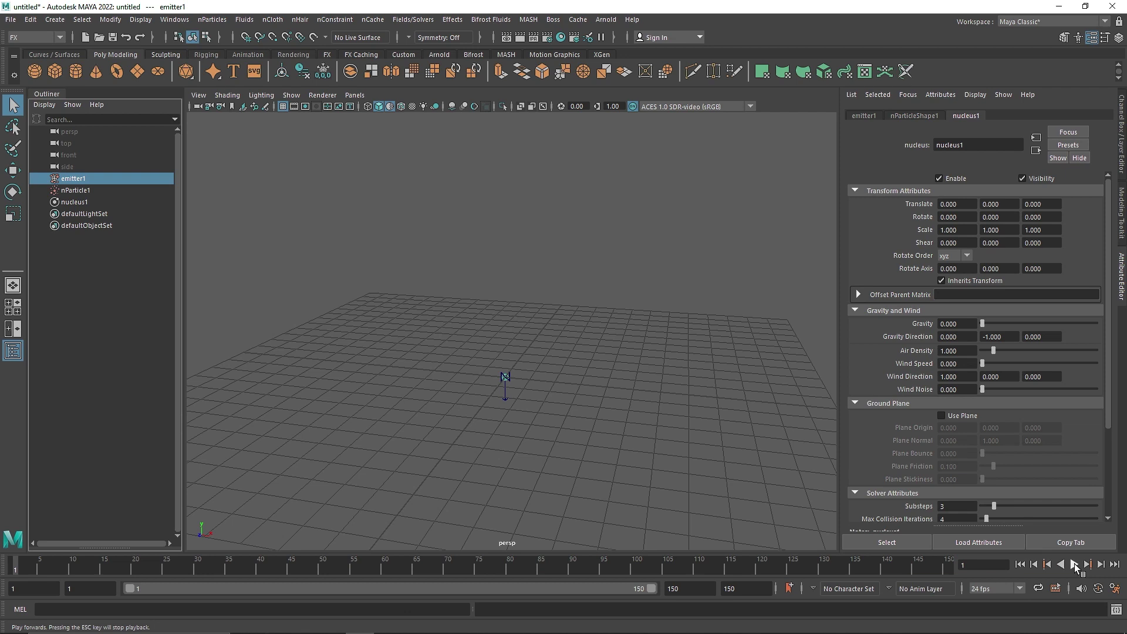
left_click(865, 115)
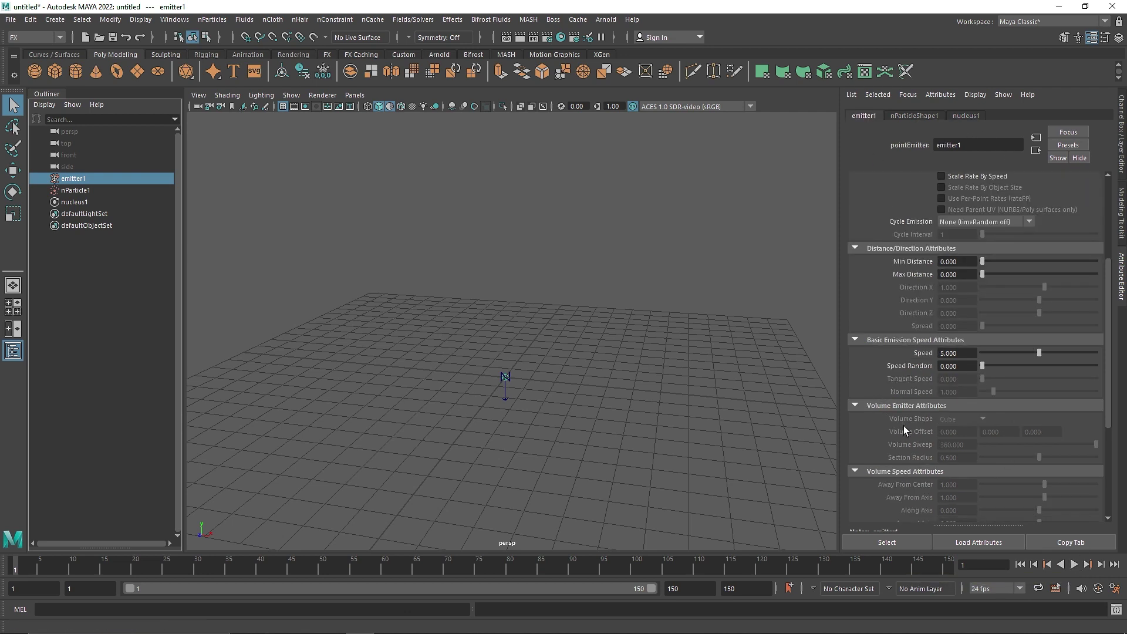
scroll(903, 425, "up", 3)
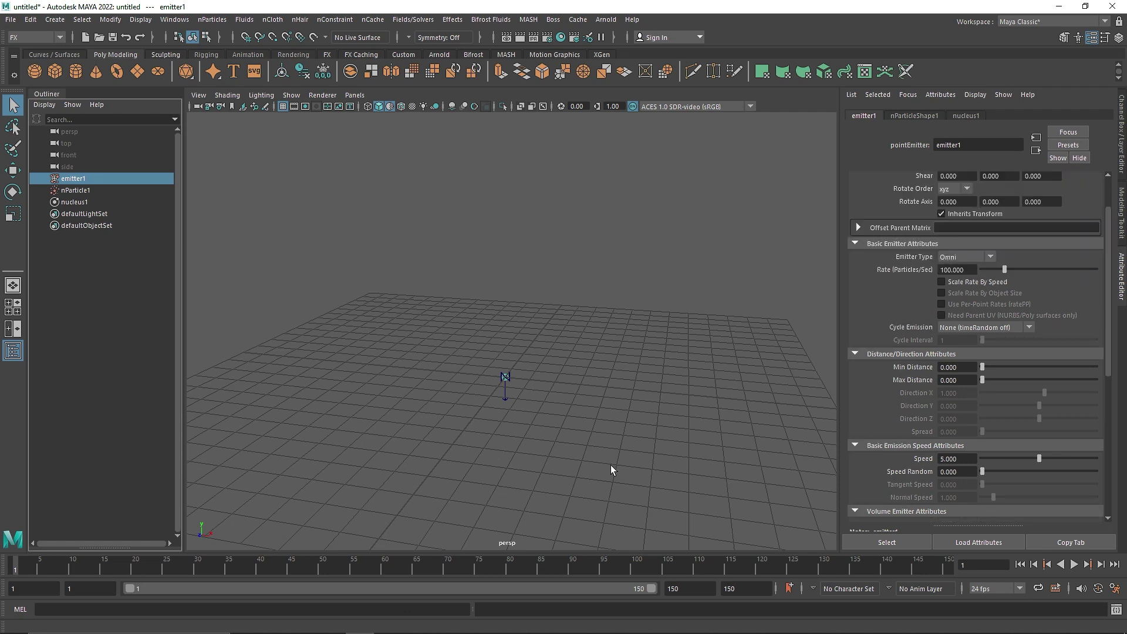
left_click(955, 270)
left_click(1073, 564)
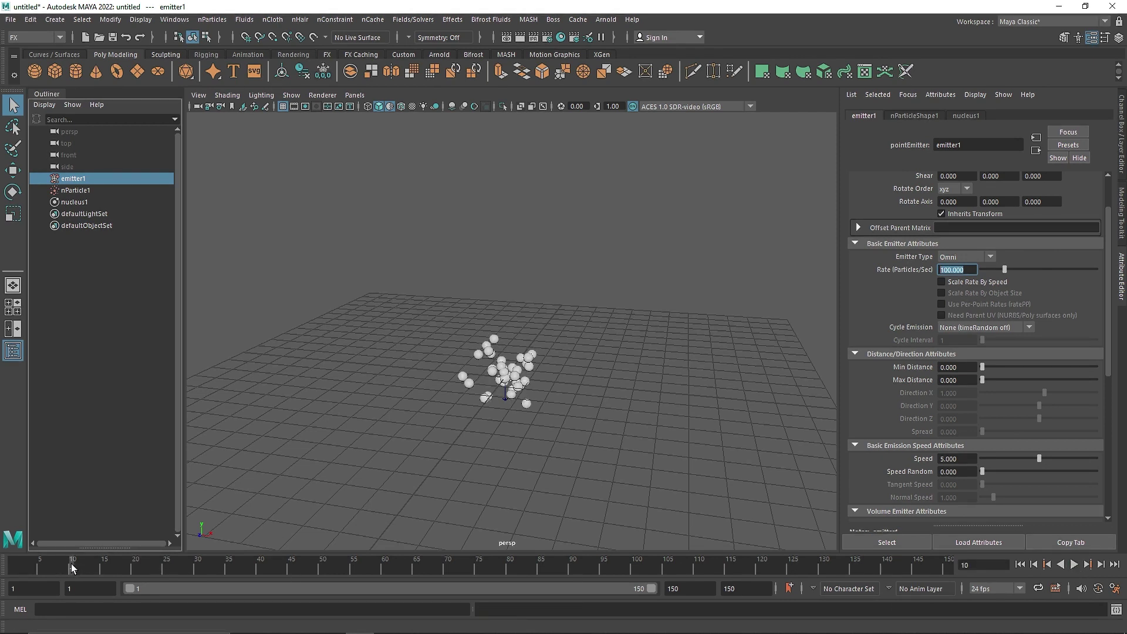
right_click(919, 270)
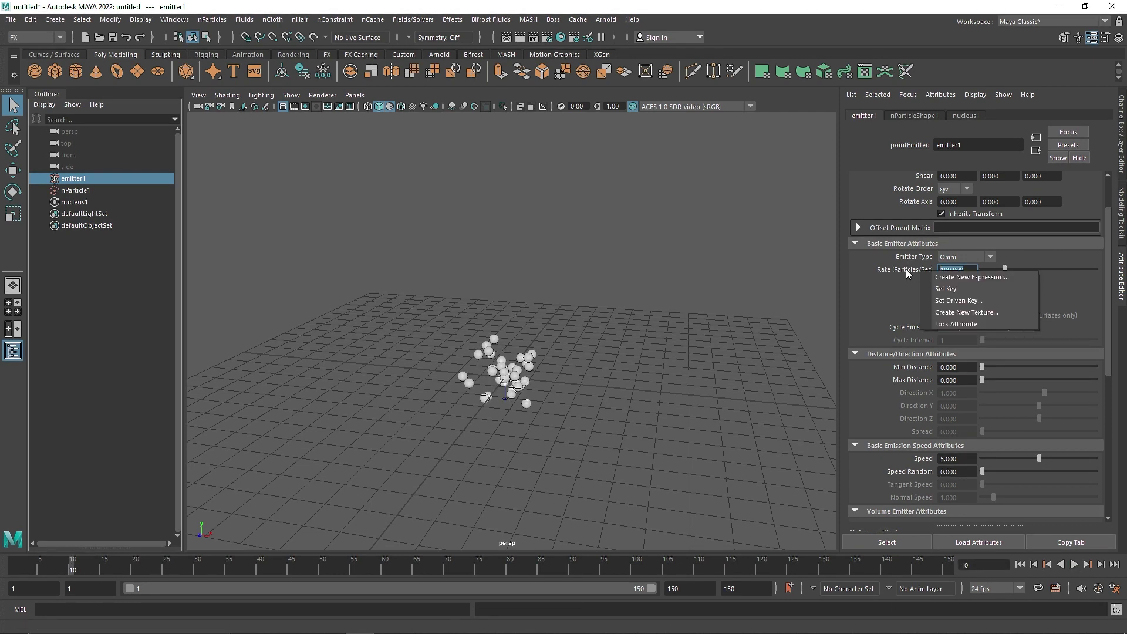
left_click(945, 288)
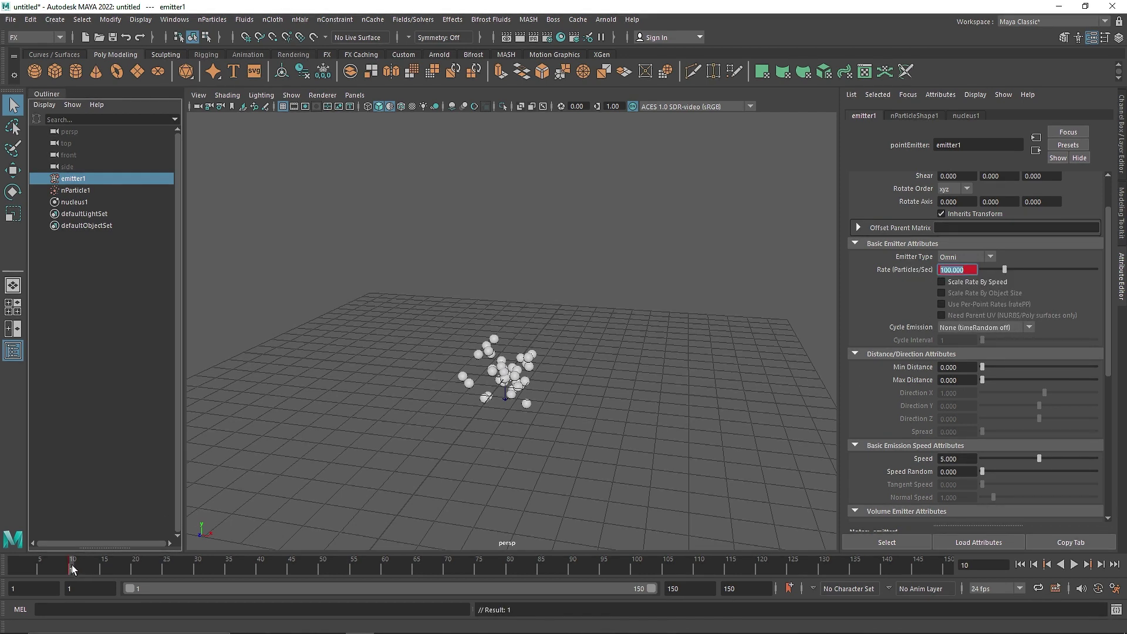
Move to frame 11 and key the emitter's particle rate at 0.
left_click_drag(73, 568, 76, 568)
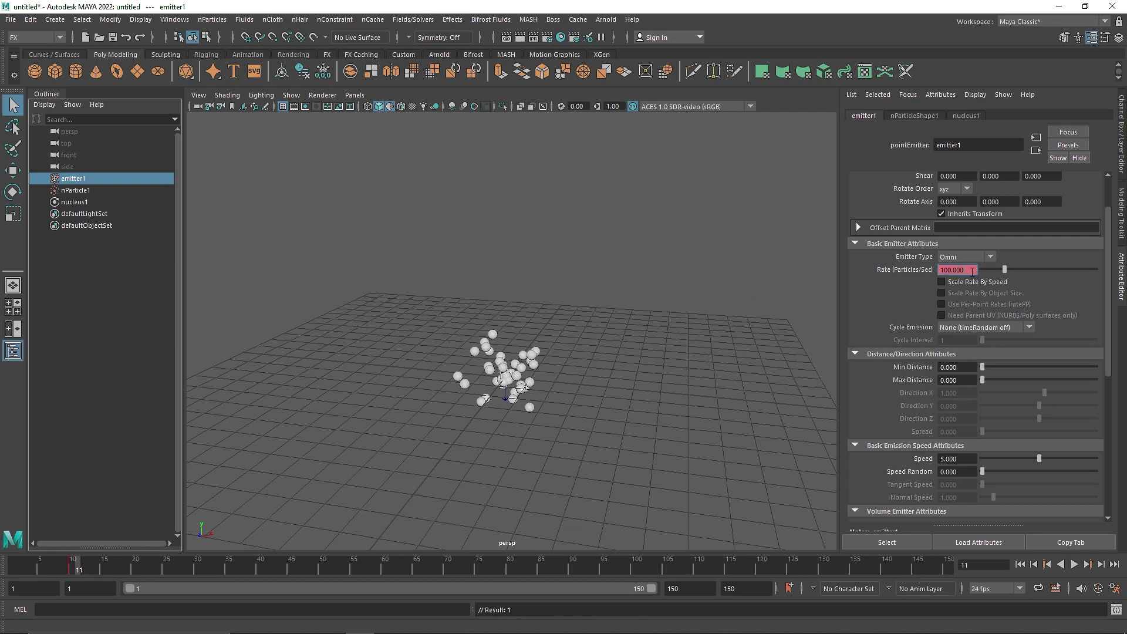
type("0")
key("Return")
right_click(915, 272)
left_click(926, 281)
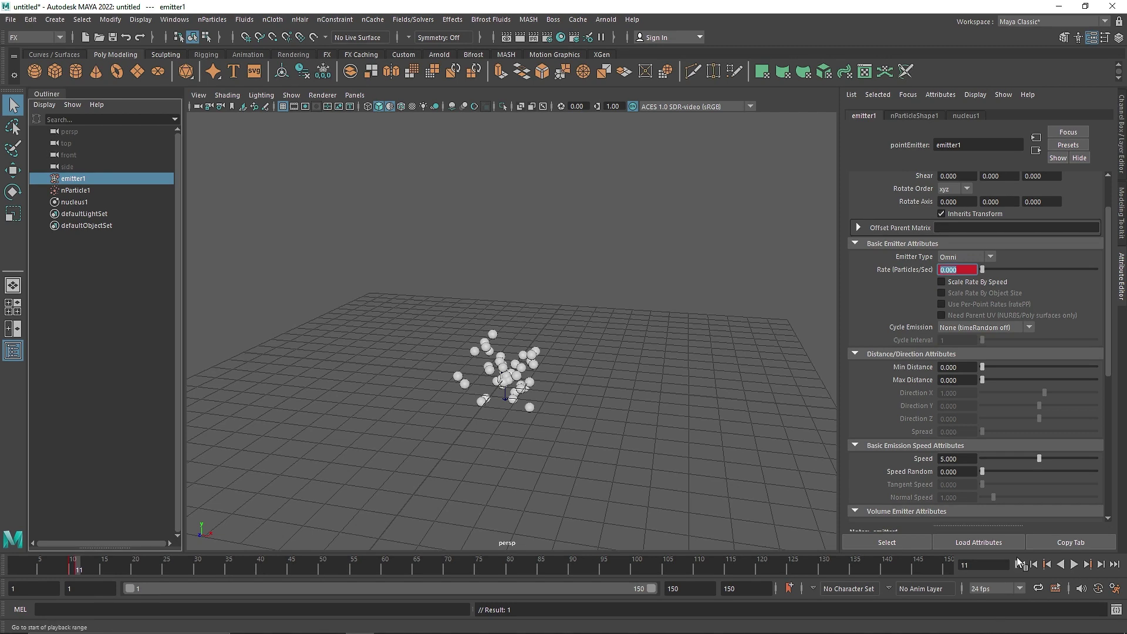
Step through the keyed frames and play the simulation to check the short particle burst.
left_click(1019, 564)
left_click(66, 568)
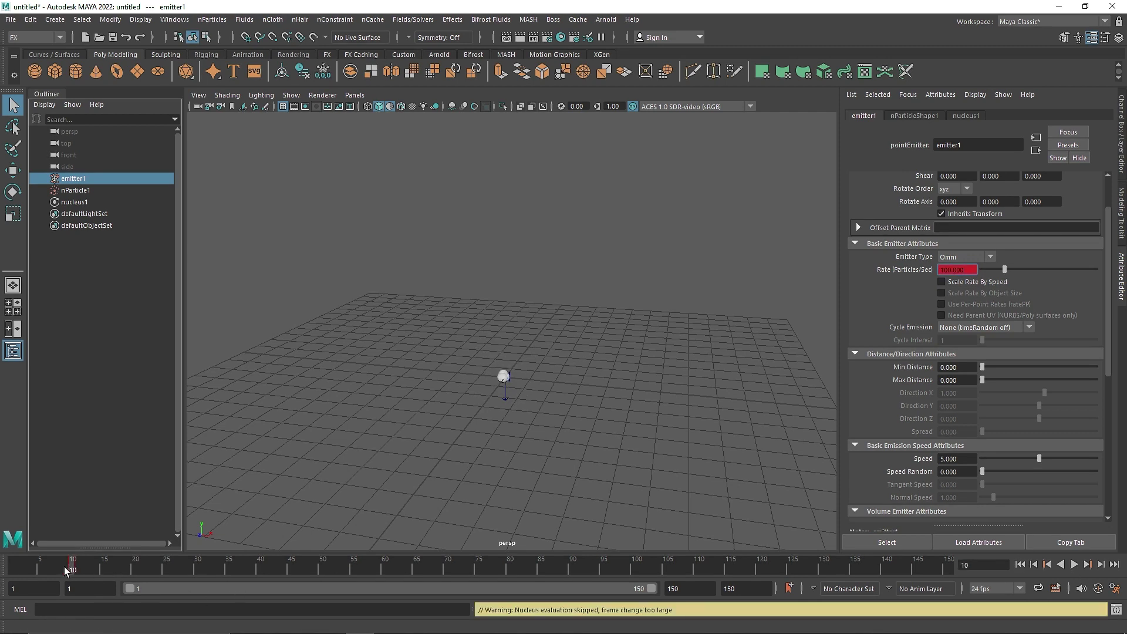
left_click_drag(16, 569, 78, 570)
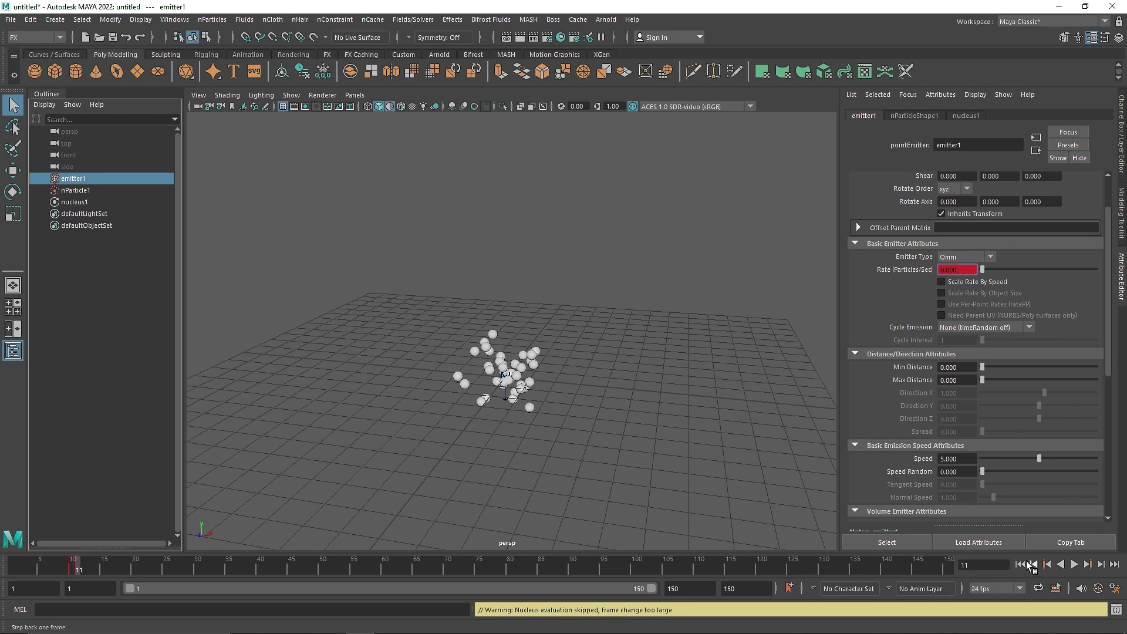
left_click(1074, 564)
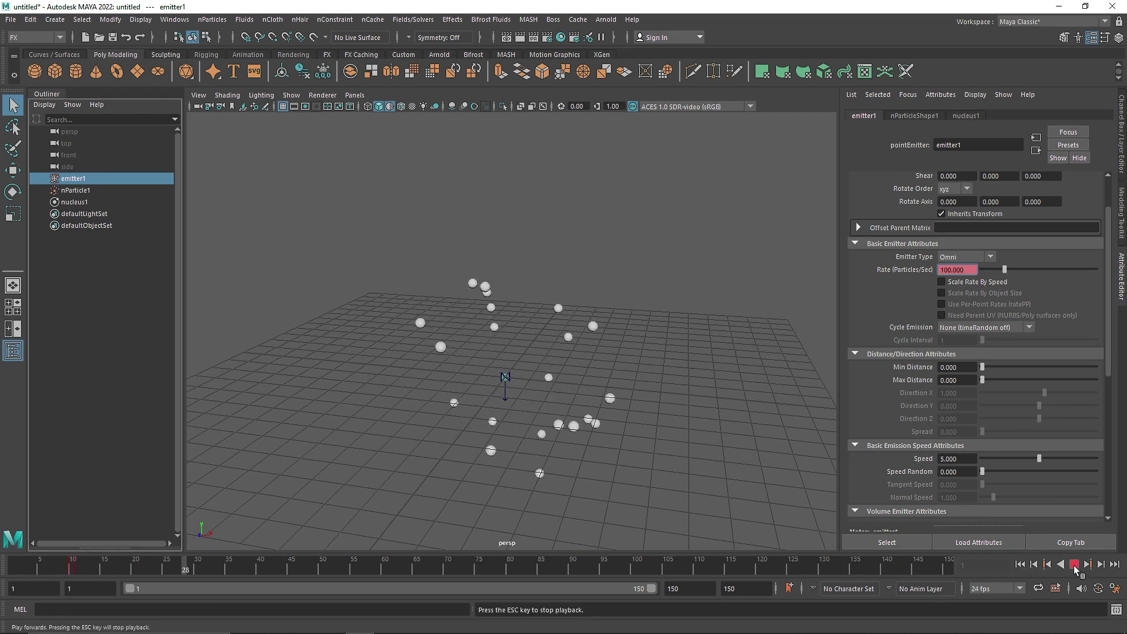
left_click(1018, 564)
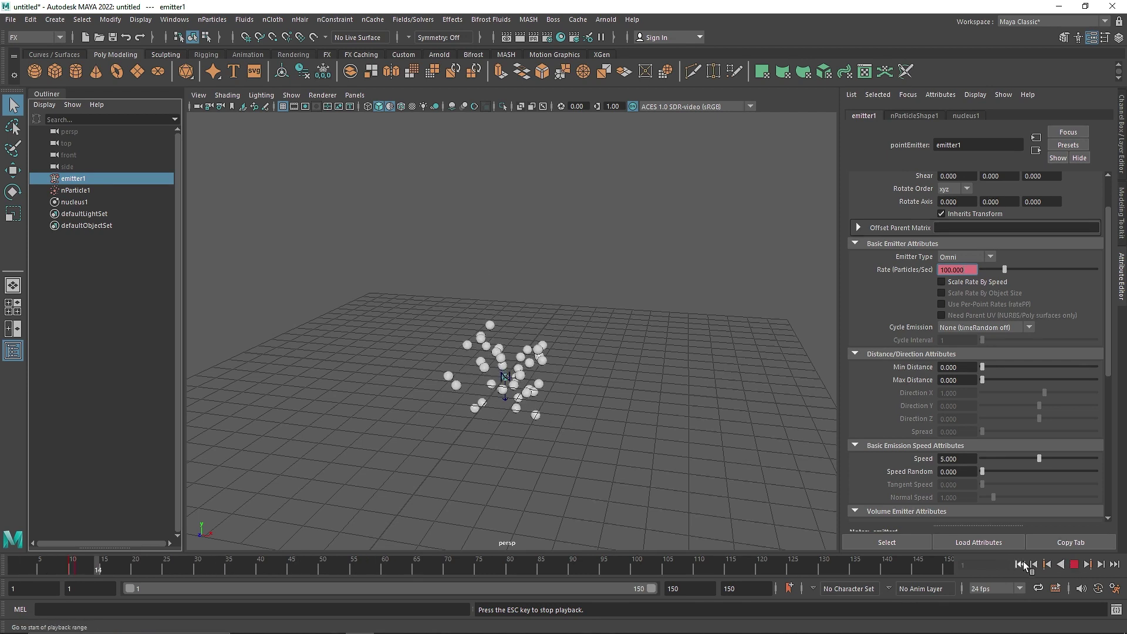
left_click(1040, 564)
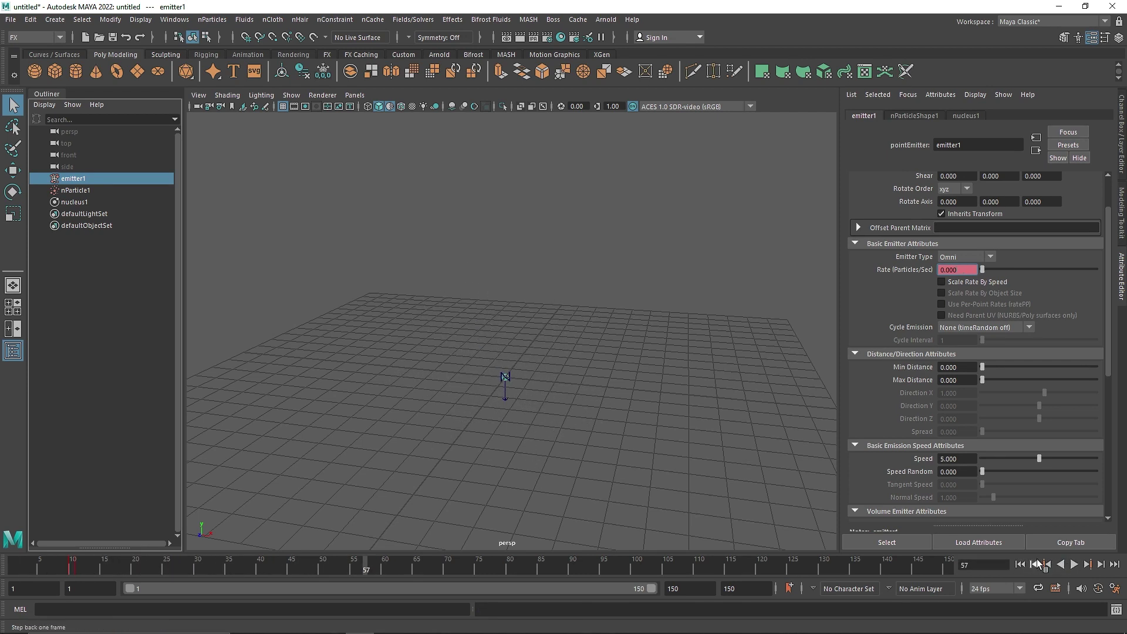
Set the Lifespan Random of nParticleShape1 to 0.5 and play the simulation to check it.
left_click(916, 116)
left_click(948, 244)
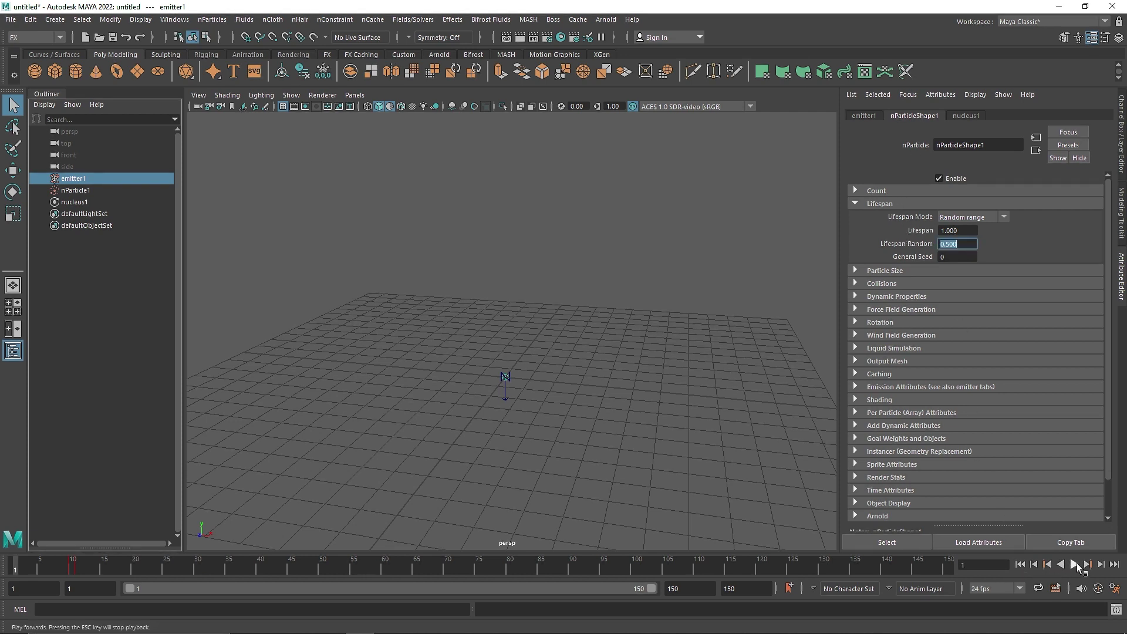
left_click(1074, 564)
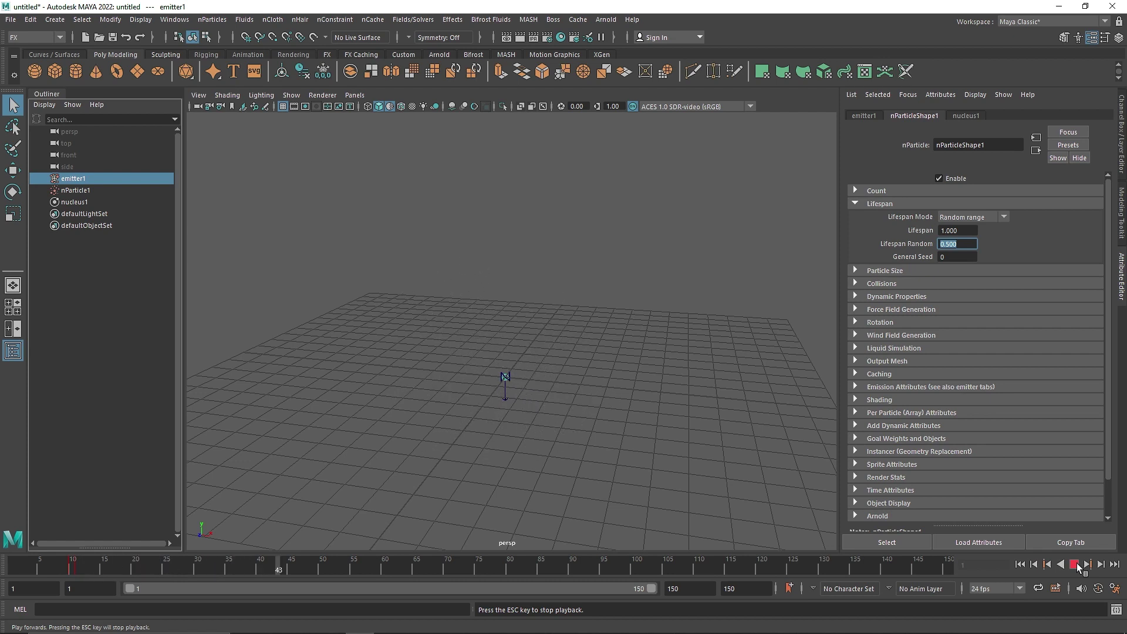
left_click(1073, 564)
middle_click_drag(568, 364, 602, 374, "alt")
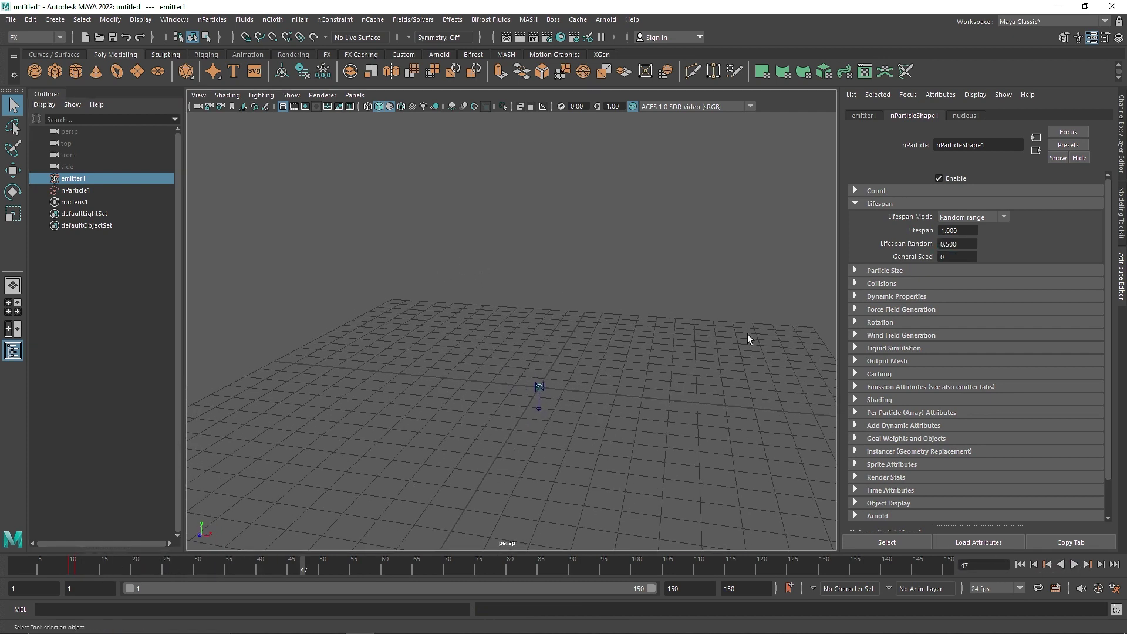
Play the simulation from the first frame to frame 20 and examine the spheres up close.
left_click(879, 203)
left_click(1020, 564)
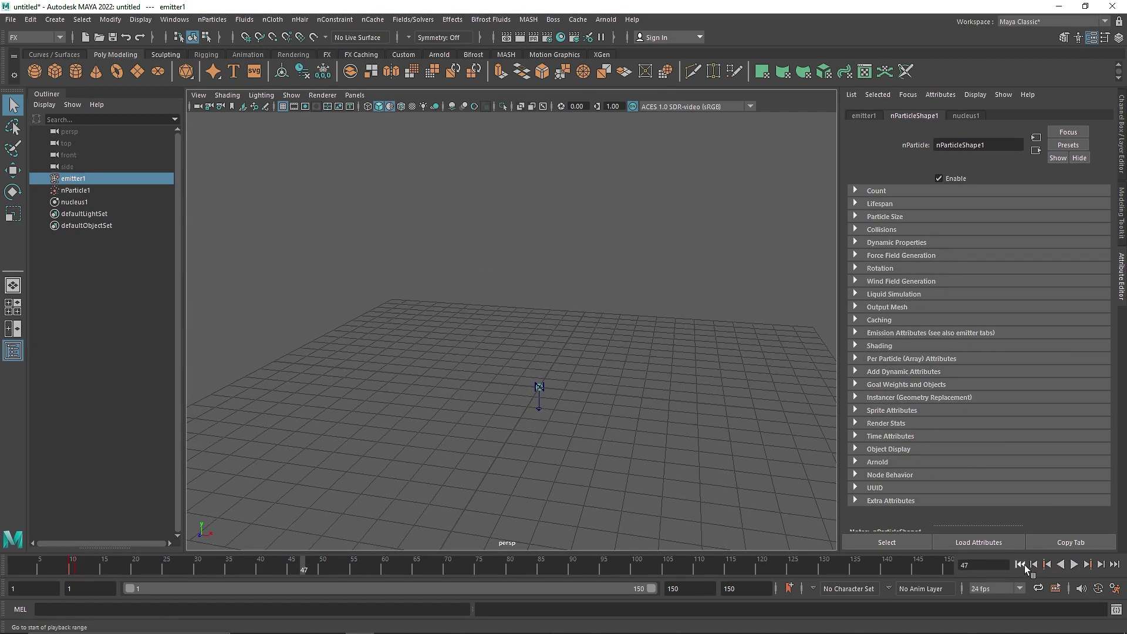
left_click(1075, 564)
middle_click_drag(587, 359, 671, 404, "alt")
left_click_drag(671, 404, 598, 318, "alt")
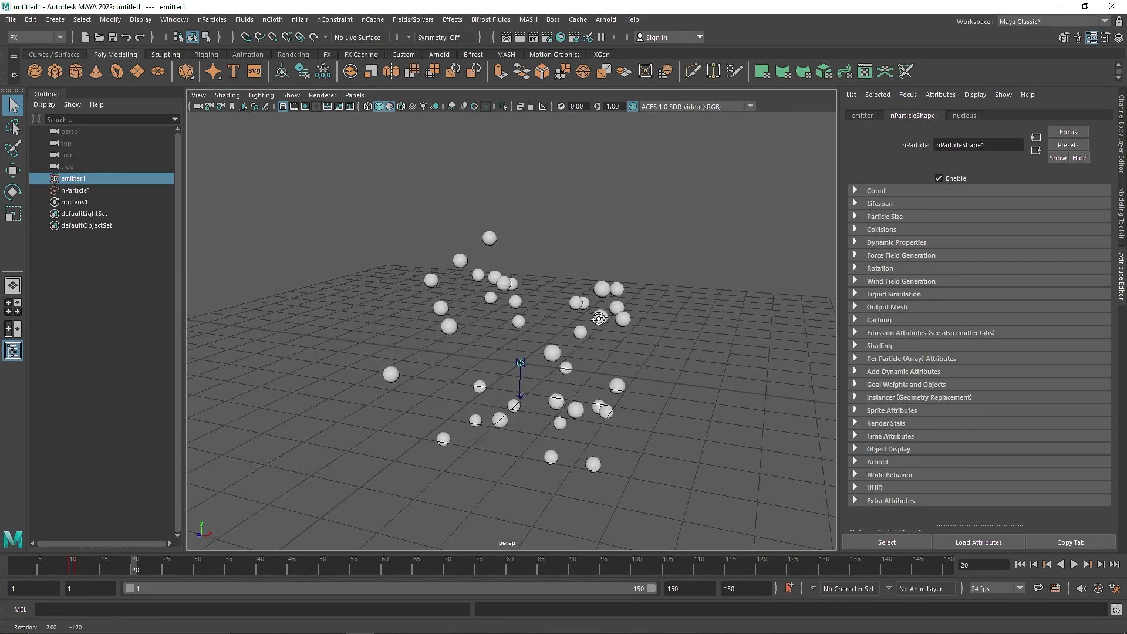
Open the enlarged Radius Scale ramp of nParticleShape1, add two points and make the curve's interpolation Smooth.
left_click(884, 217)
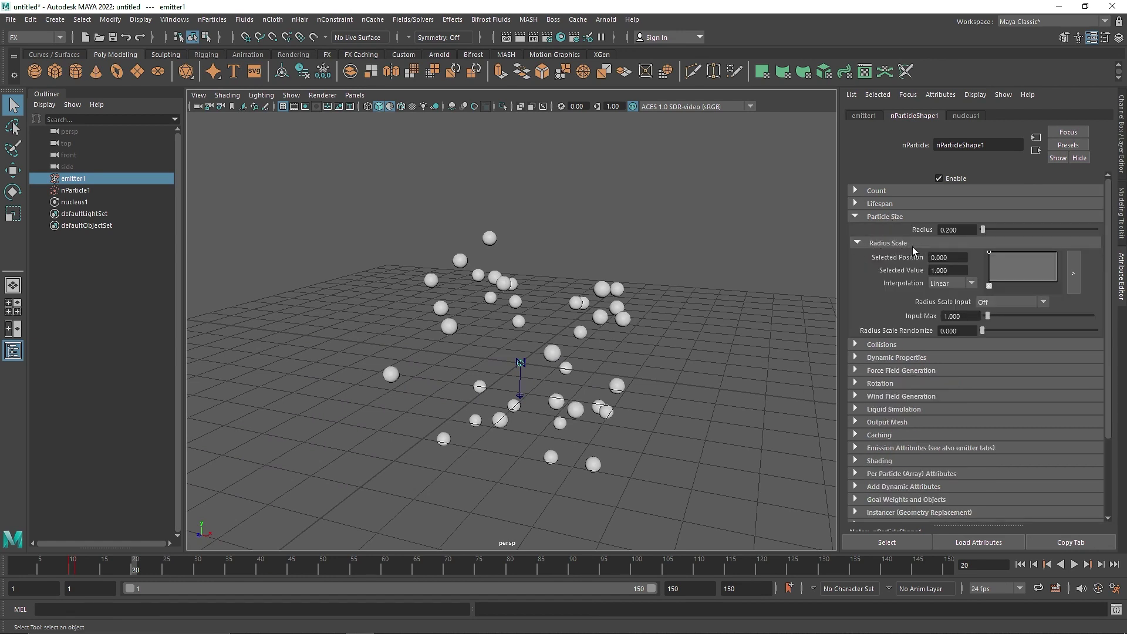
left_click(1074, 271)
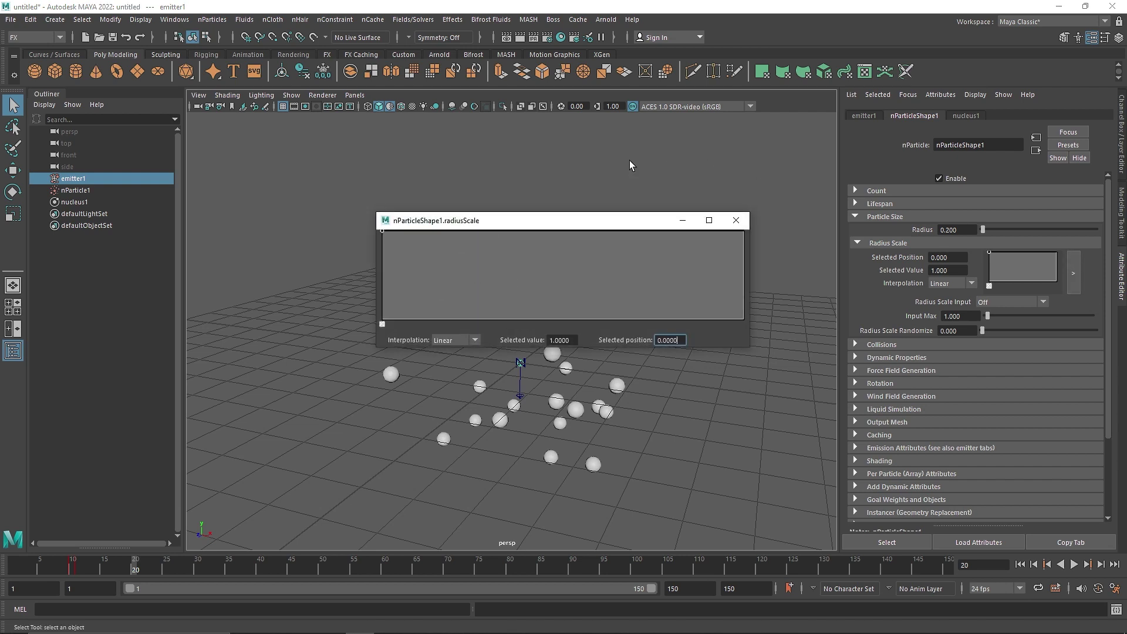
left_click_drag(531, 223, 851, 254)
left_click_drag(752, 275, 764, 301)
left_click(775, 371)
left_click(763, 405)
left_click_drag(857, 301, 865, 282)
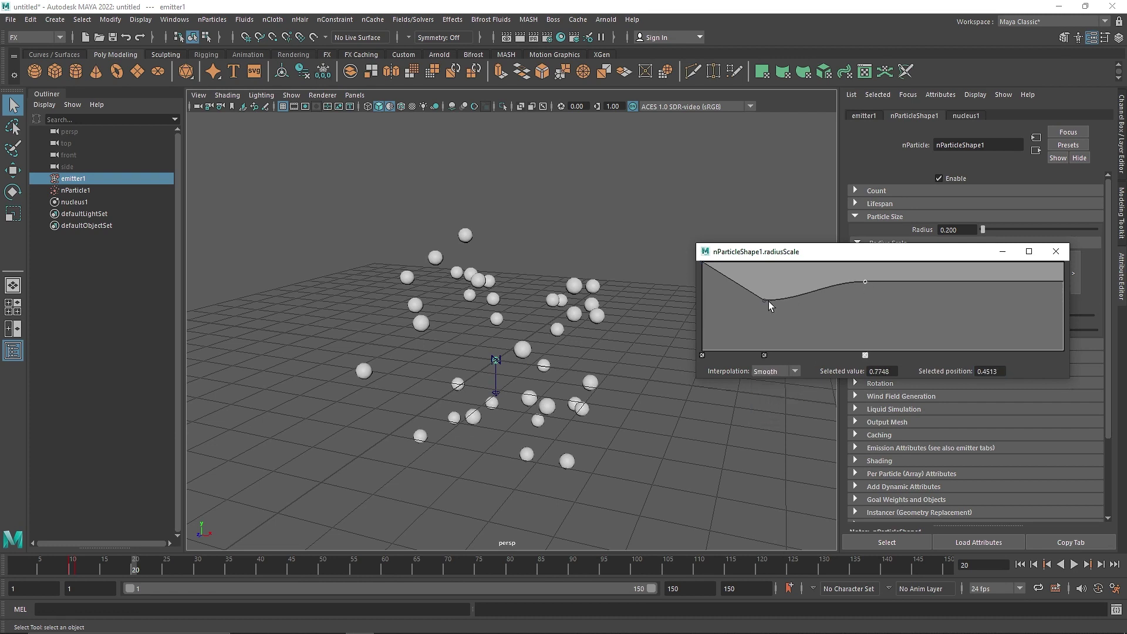
left_click(703, 264)
left_click(772, 370)
left_click(770, 404)
Add further points to the Radius Scale curve and arrange them into alternating crests and troughs ending near full value.
left_click_drag(763, 301, 772, 309)
left_click_drag(916, 306, 1023, 321)
left_click_drag(1003, 275, 981, 276)
left_click_drag(951, 314, 909, 324)
left_click_drag(864, 282, 840, 284)
left_click_drag(1050, 270, 1074, 268)
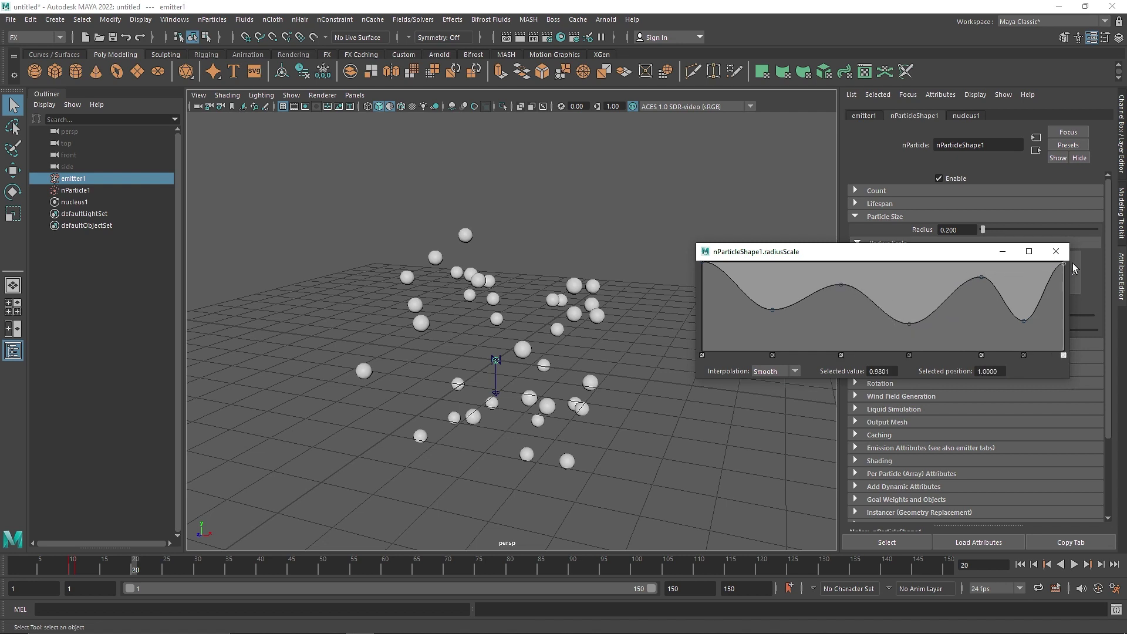
Lower the second crest and the middle trough of the Radius Scale curve, shift the first crest slightly, and close the ramp editor.
left_click_drag(978, 284, 966, 299)
left_click_drag(909, 323, 906, 338)
left_click_drag(965, 299, 964, 314)
left_click_drag(841, 285, 833, 288)
left_click(1055, 251)
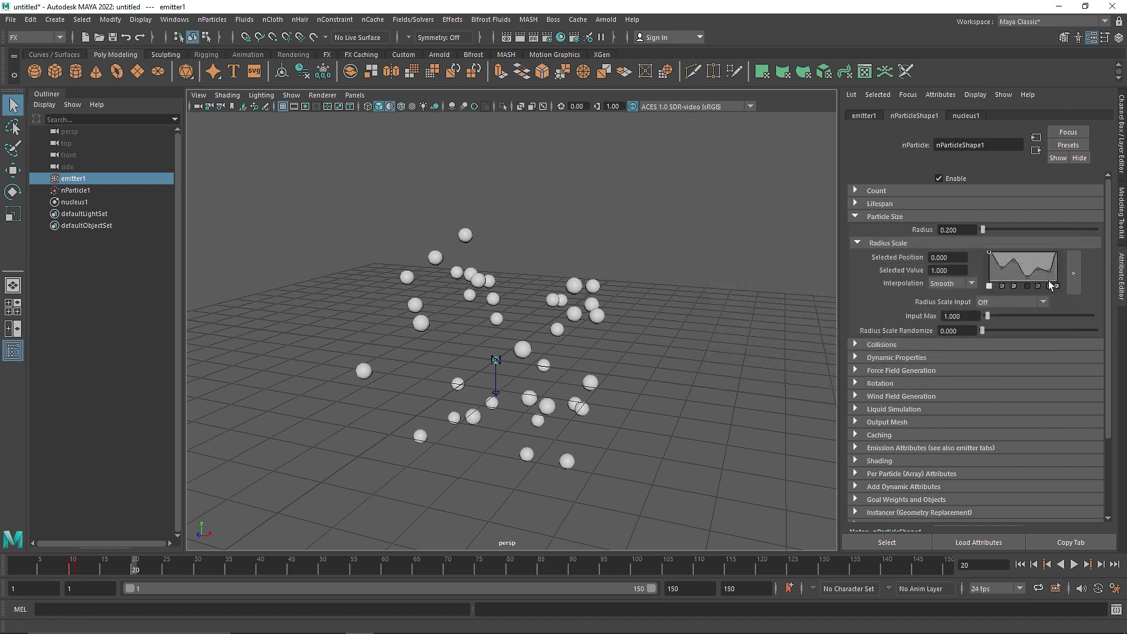
Recheck the enlarged radius ramp and set Radius Scale Input to Randomized ID.
left_click(1072, 273)
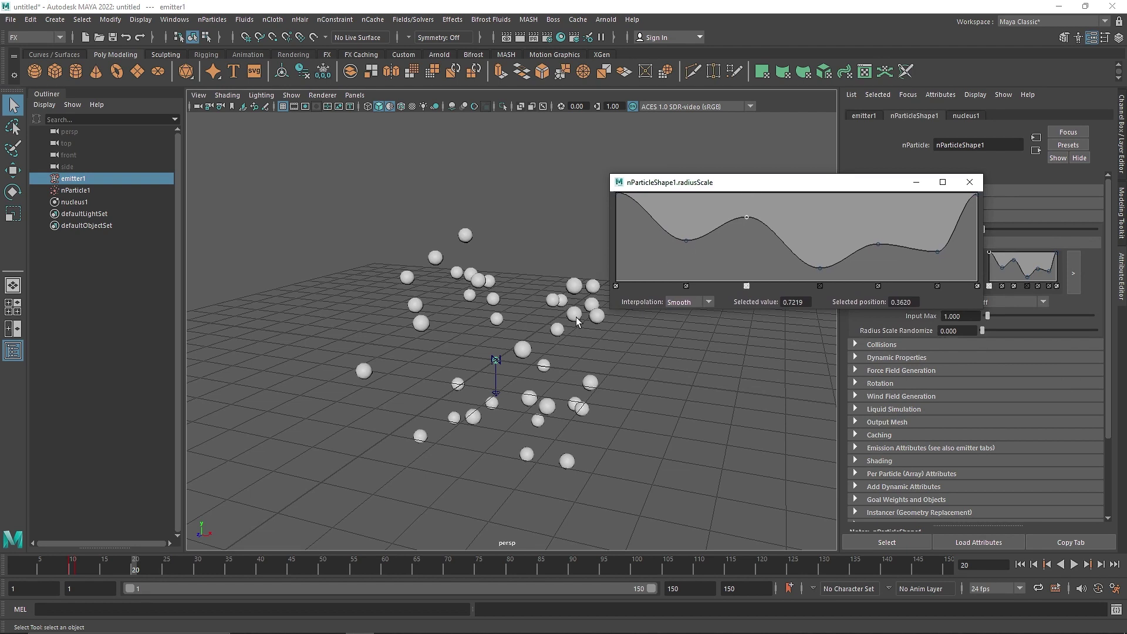
left_click(969, 182)
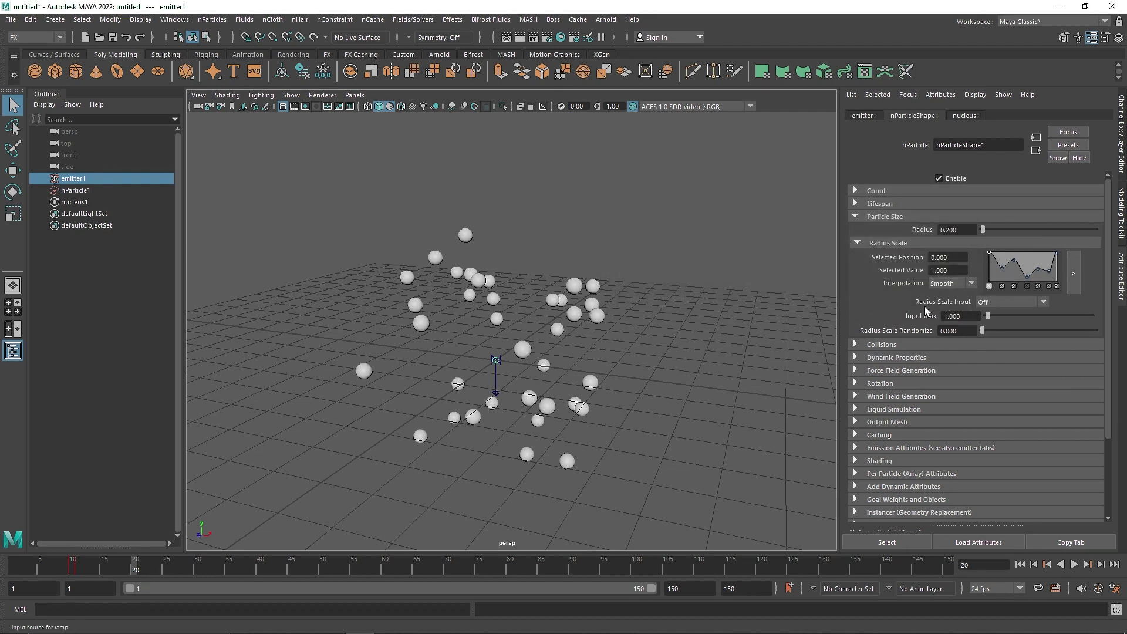
left_click(988, 302)
left_click(1021, 387)
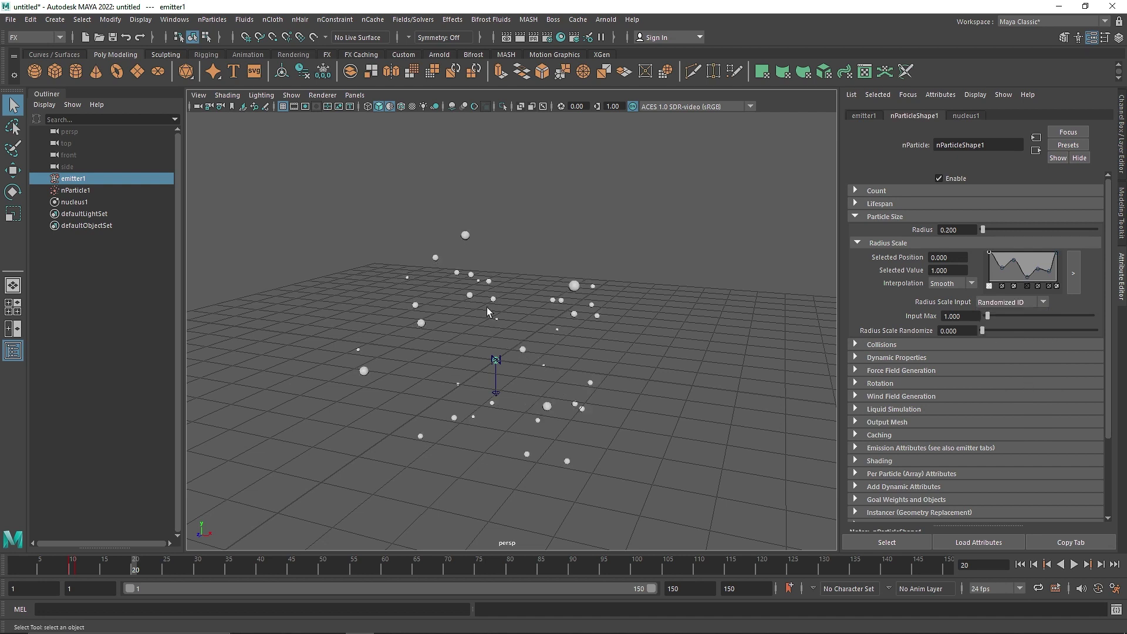
Reopen the Radius Scale ramp and raise its first trough, first crest and middle trough.
left_click(1073, 273)
mouse_move(821, 269)
left_mouse_down()
mouse_move(816, 238)
mouse_move(815, 252)
left_mouse_up()
left_click_drag(745, 218, 744, 191)
left_click_drag(685, 240, 685, 223)
Raise the second crest and middle trough of the Radius Scale curve, lower the last trough slightly, and close the ramp editor.
mouse_move(880, 242)
left_mouse_down()
mouse_move(881, 215)
mouse_move(898, 229)
left_mouse_up()
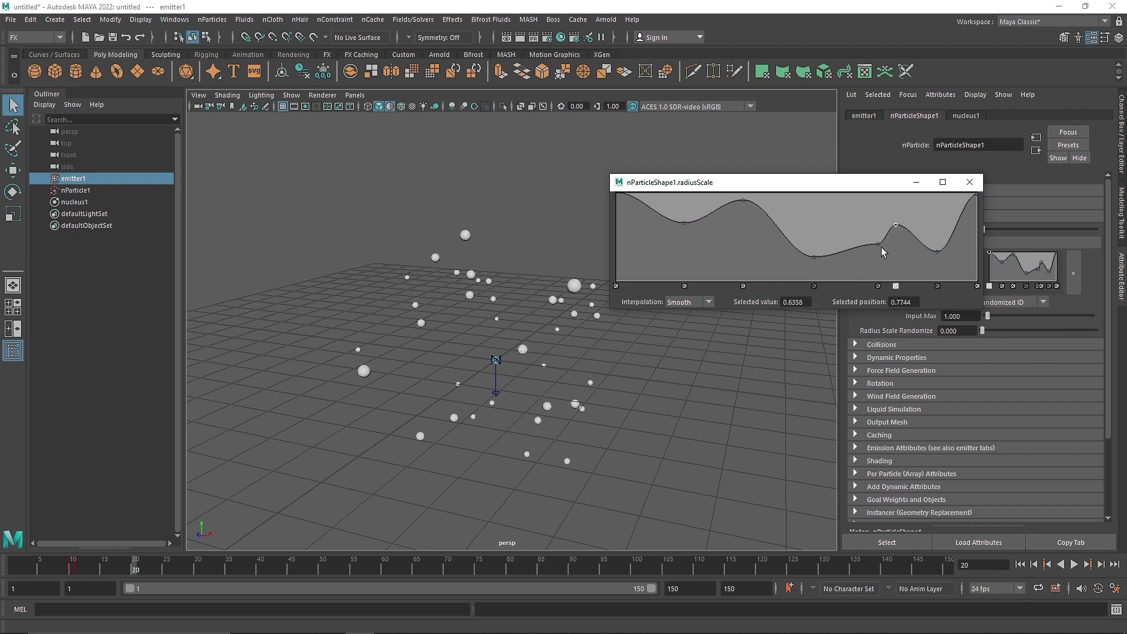
left_click(895, 286)
left_click_drag(877, 244, 877, 214)
left_click(814, 257)
left_click_drag(815, 258, 815, 228)
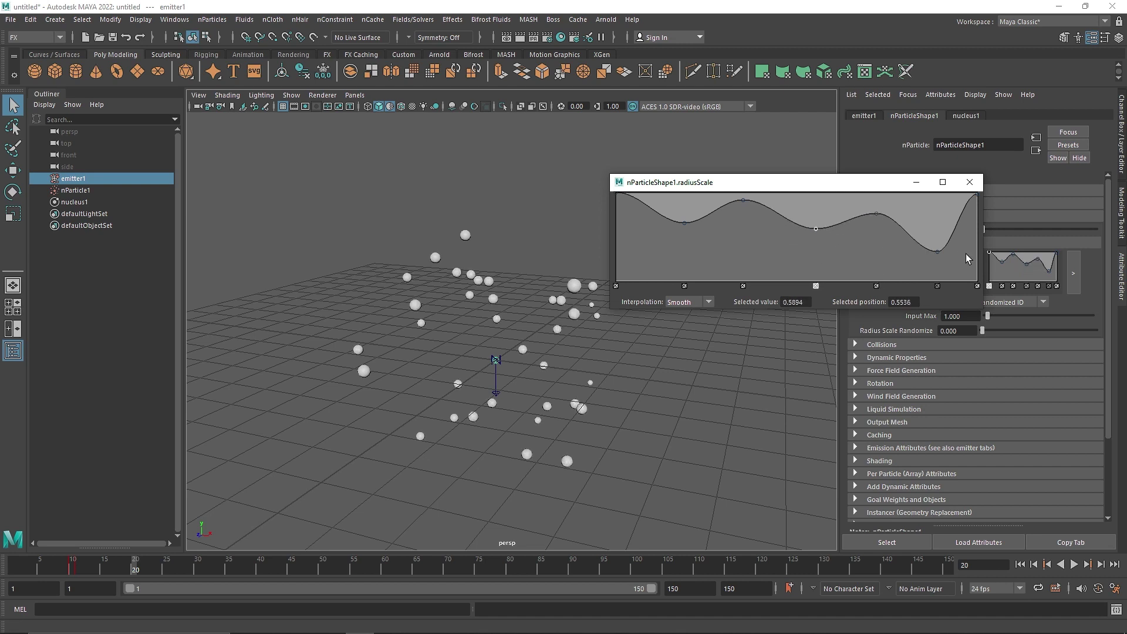
left_click_drag(938, 251, 937, 259)
left_click(969, 182)
Replay the simulation to frame 20 to examine the randomized sphere sizes from another angle.
left_click(1073, 564)
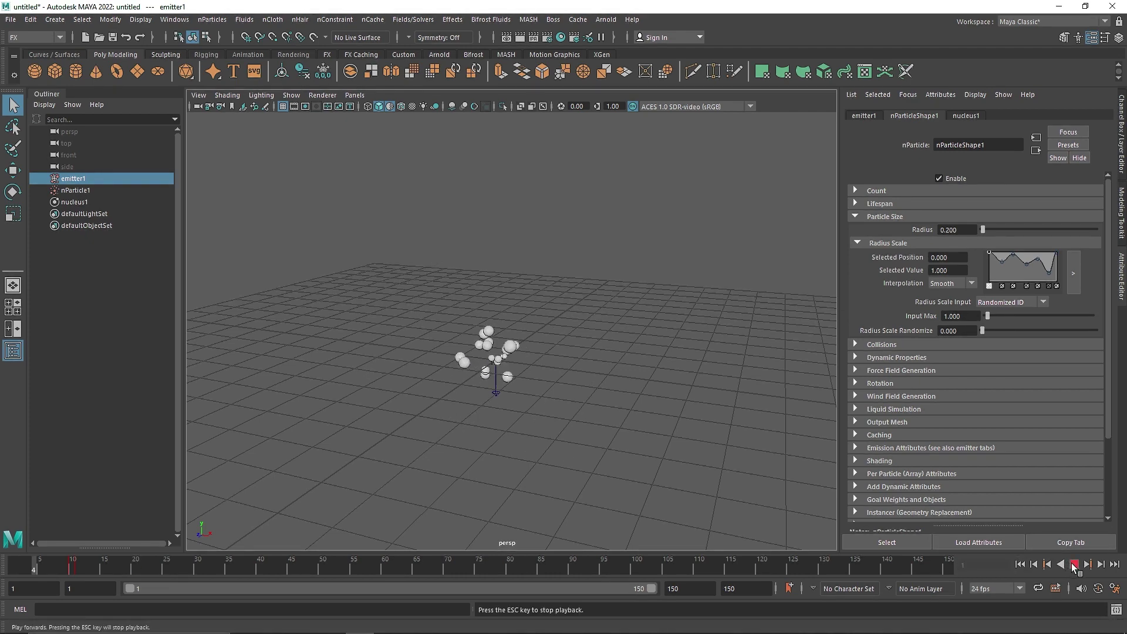
left_click(1073, 564)
left_click(1020, 565)
left_click_drag(675, 400, 610, 376, "alt")
left_click(1073, 564)
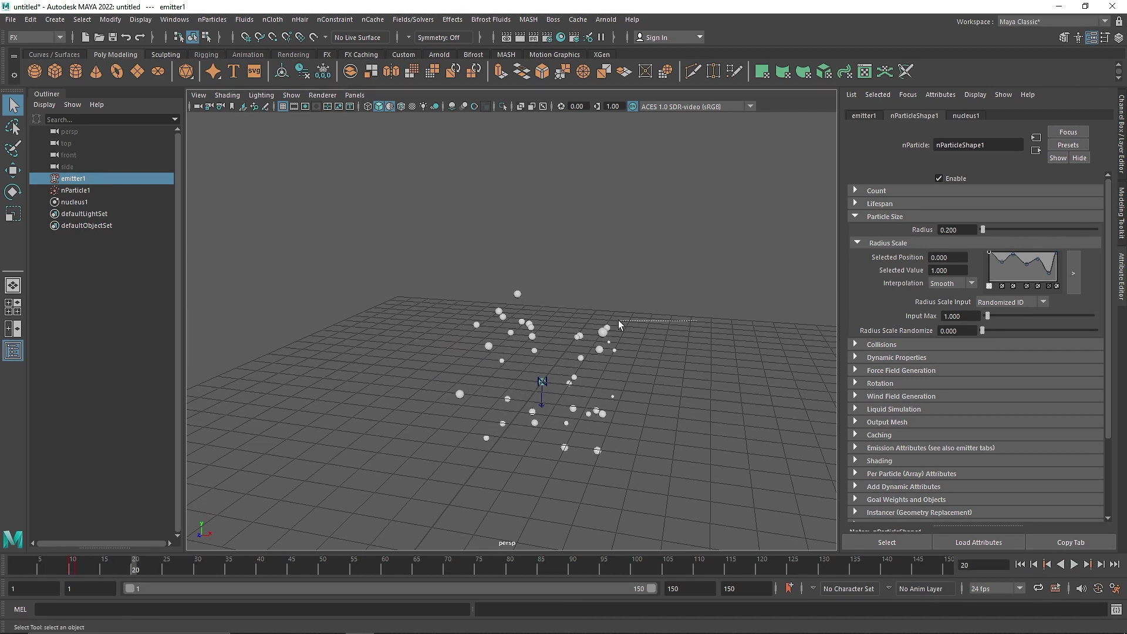
Create a 3D fluid container with an emitter around the particles.
left_click(619, 324)
left_click(500, 312)
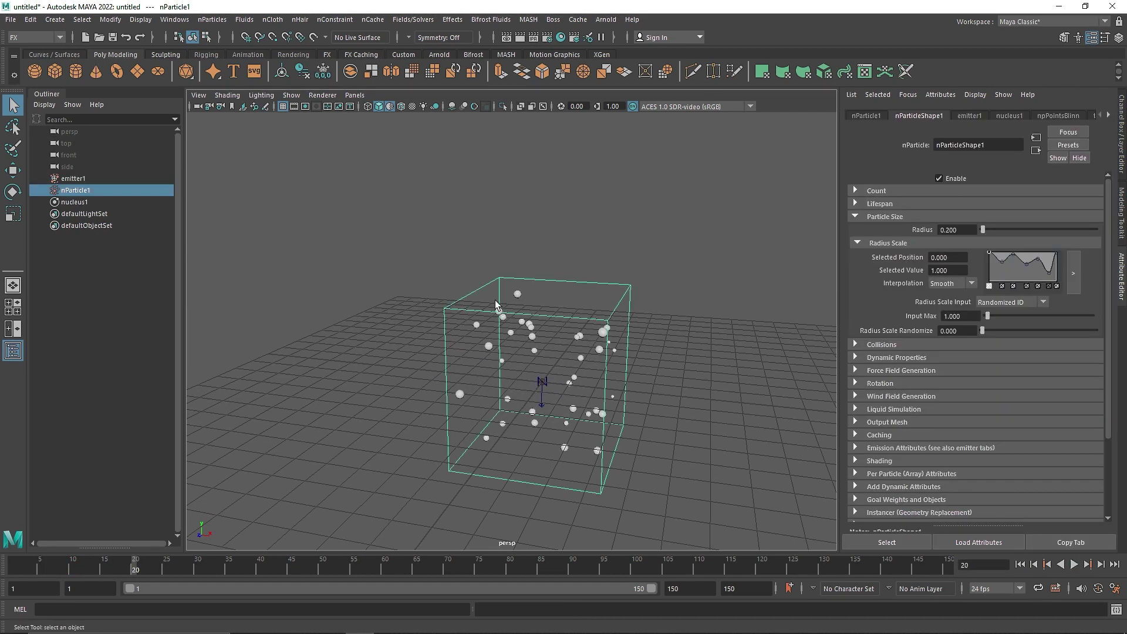
left_click(244, 20)
left_click(261, 48)
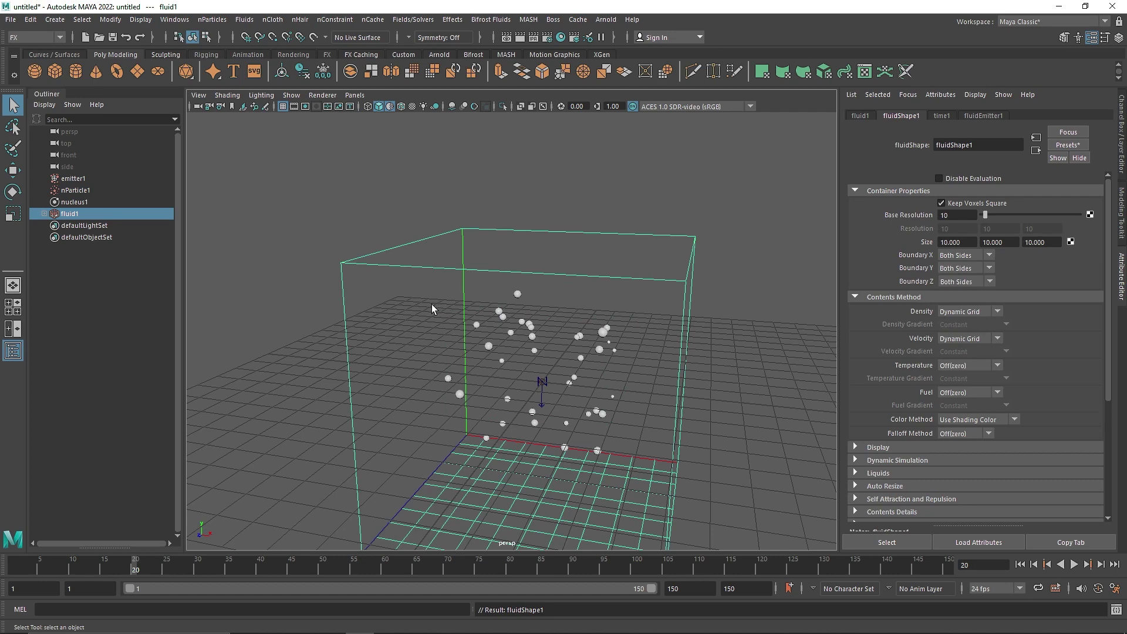
middle_click_drag(431, 306, 461, 280, "alt")
Preview the fluid container's own emitter briefly in playback, and delete fluidEmitter1 from under fluid1.
left_click(44, 214)
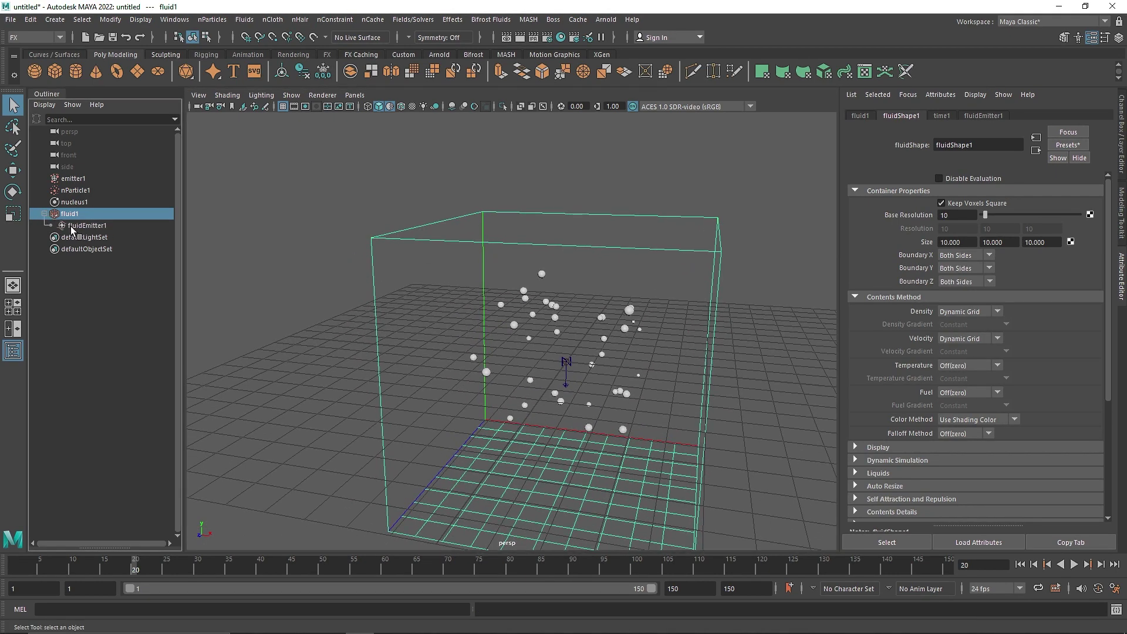
left_click(76, 225)
left_click(1075, 564)
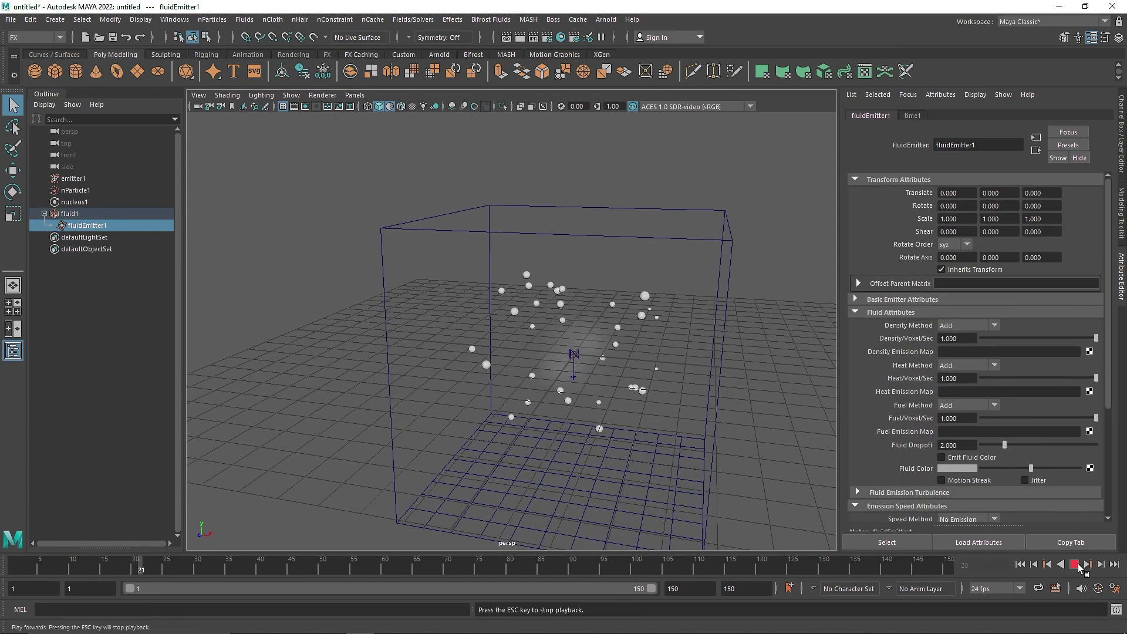
key("Escape")
left_click(89, 227)
key("Delete")
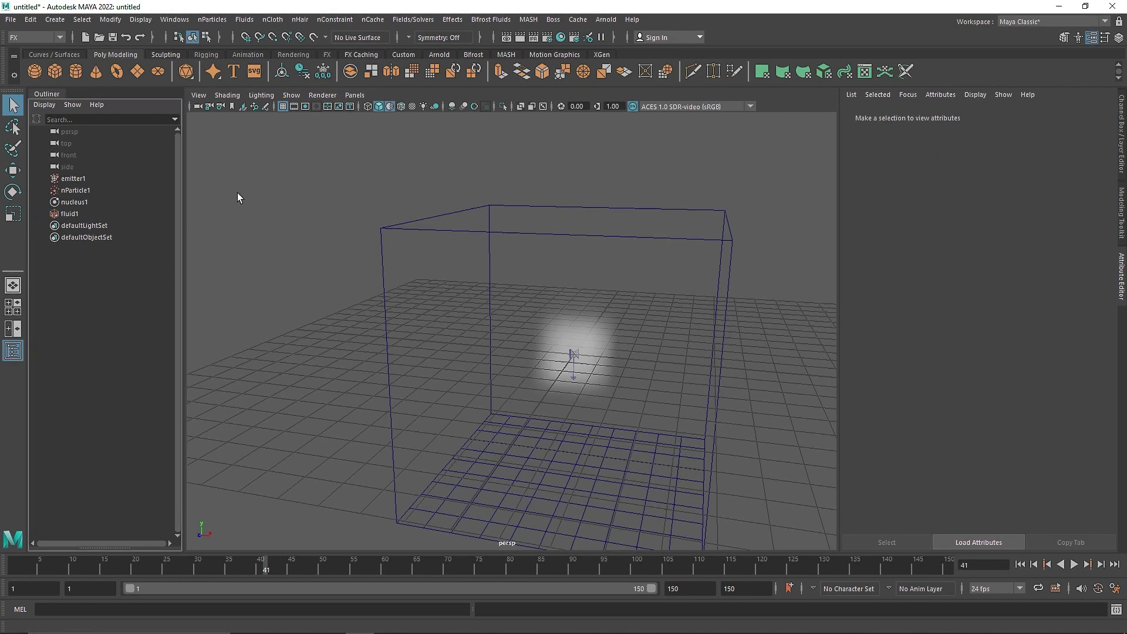
Make nParticle1 emit fluid into the fluid1 container using Emit from Object.
left_click(82, 190)
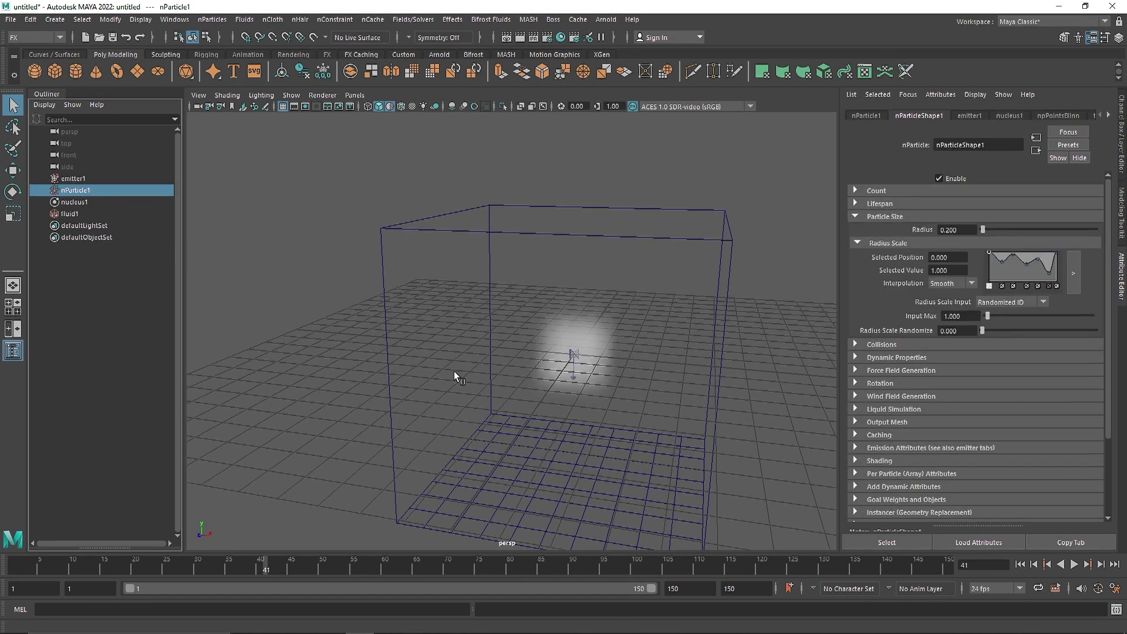
left_click(1073, 564)
key("Escape")
left_click_drag(629, 356, 642, 308, "alt")
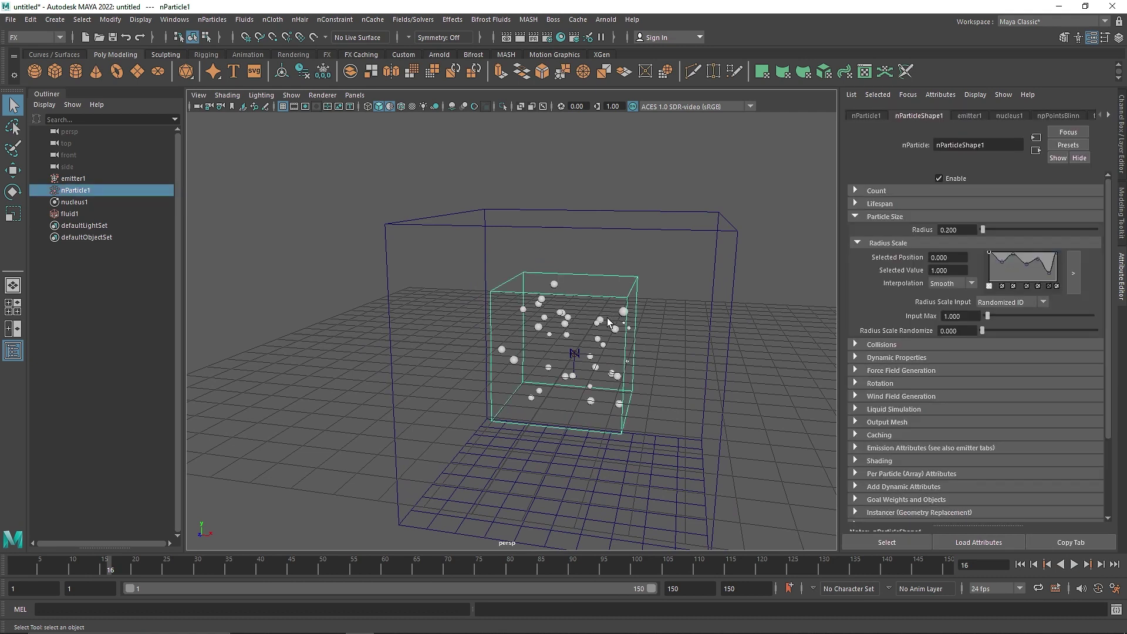
left_click(709, 228, "shift")
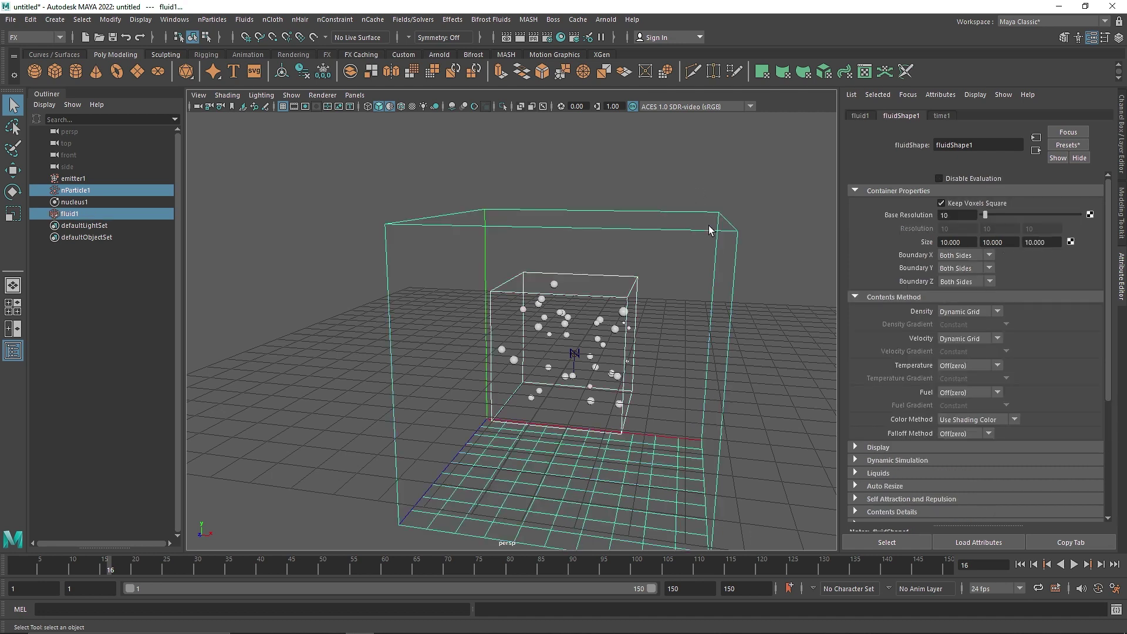
left_click(244, 19)
mouse_move(319, 72)
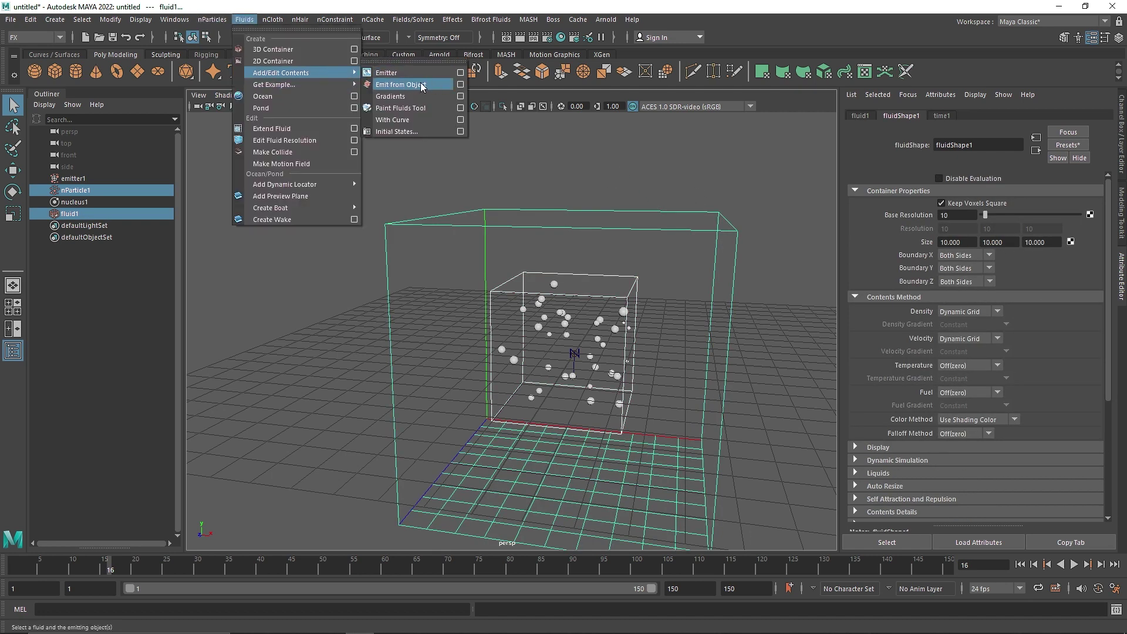
left_click(445, 83)
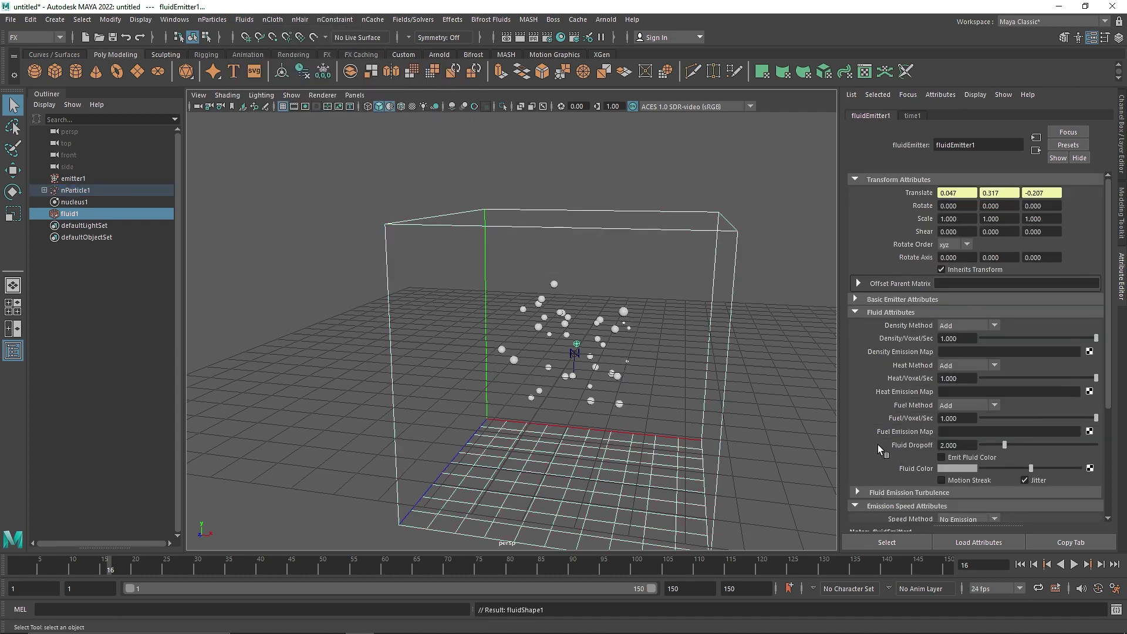
Replay the simulation from the start to frame 24 and hide the viewport grid to see the particle smoke clearly.
left_click(1019, 564)
left_click(1072, 565)
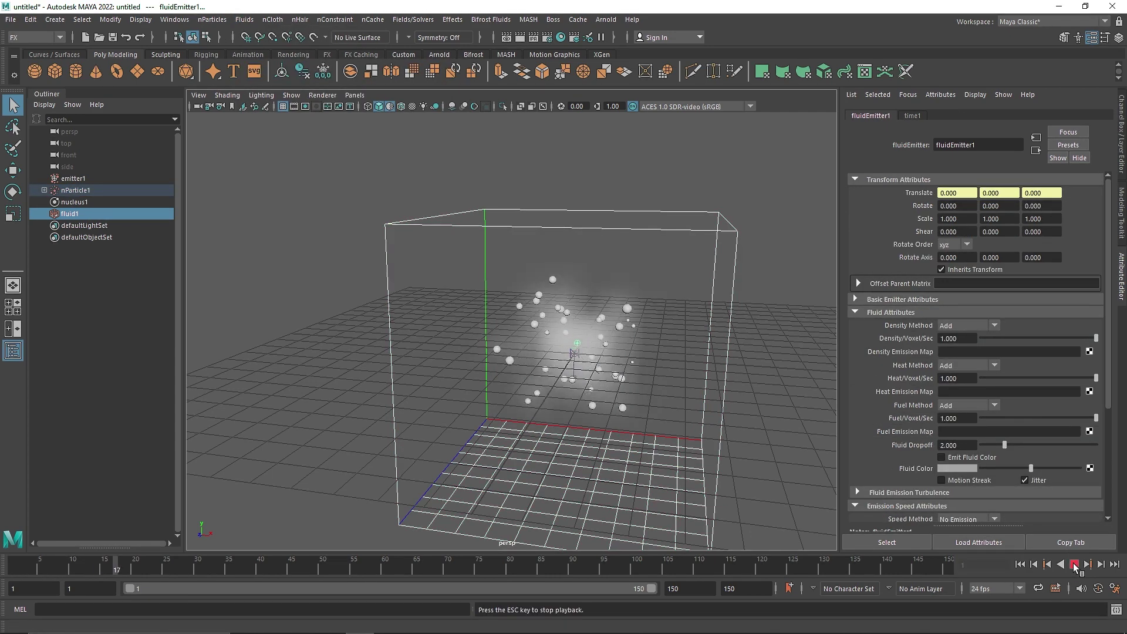
left_click_drag(610, 423, 622, 399, "alt")
left_click(283, 106)
left_click_drag(692, 446, 640, 381, "alt")
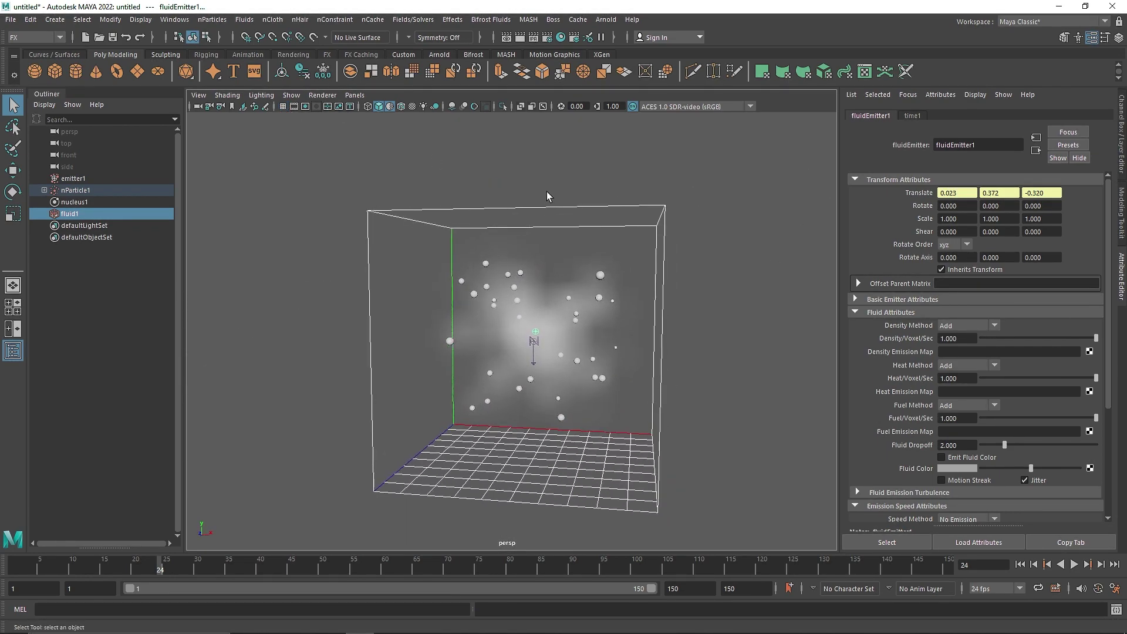
Set the fluid container's Base Resolution to 40.
left_click_drag(684, 229, 663, 243)
left_click(967, 213)
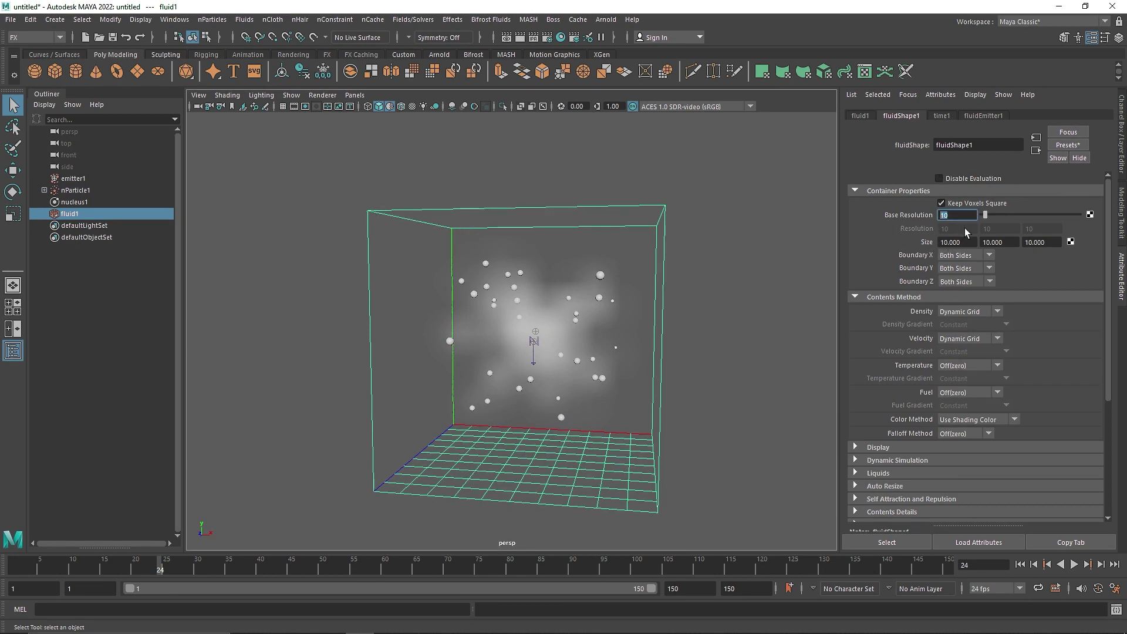
type("40")
key("Return")
Replay the simulation from the start and examine the smoke trails behind the particles from several angles.
left_click(1019, 563)
left_click(1074, 564)
left_click(1074, 564)
left_click_drag(622, 425, 622, 315, "alt")
left_click(1074, 564)
left_click(1075, 564)
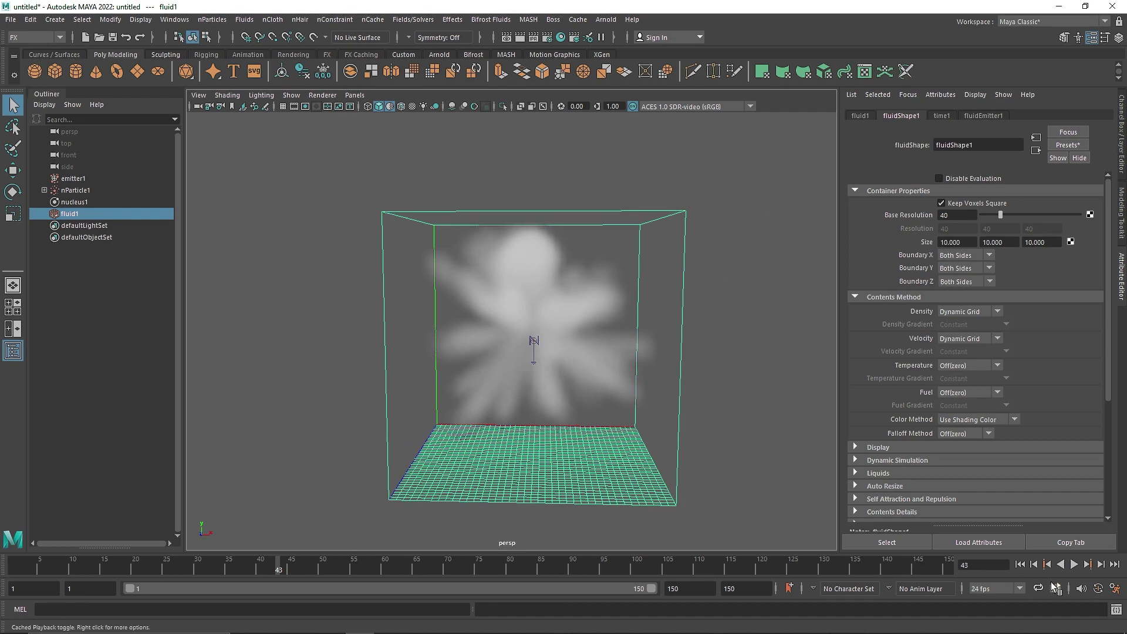
left_click(1019, 564)
left_click(1074, 564)
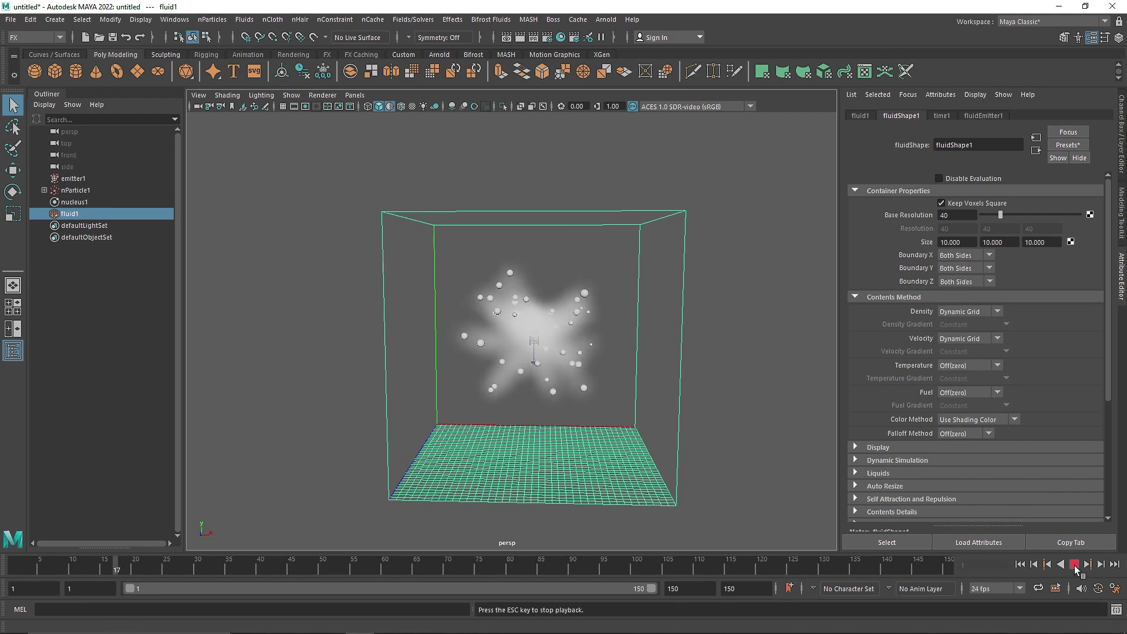
left_click(1074, 564)
left_click_drag(560, 401, 590, 399, "alt")
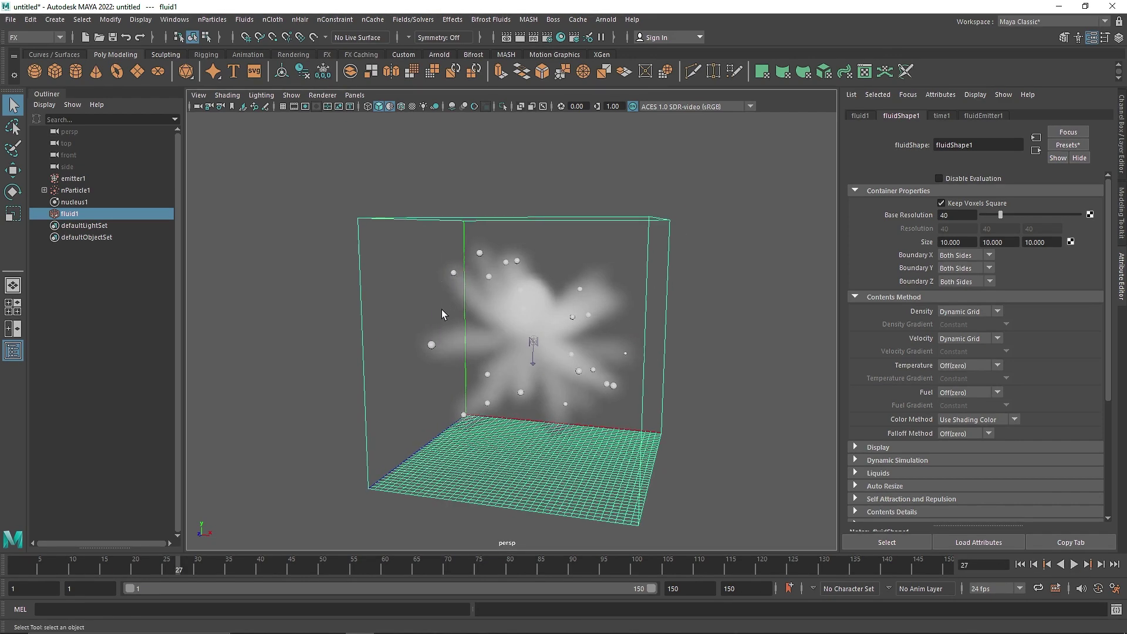
left_click_drag(523, 381, 491, 368, "alt")
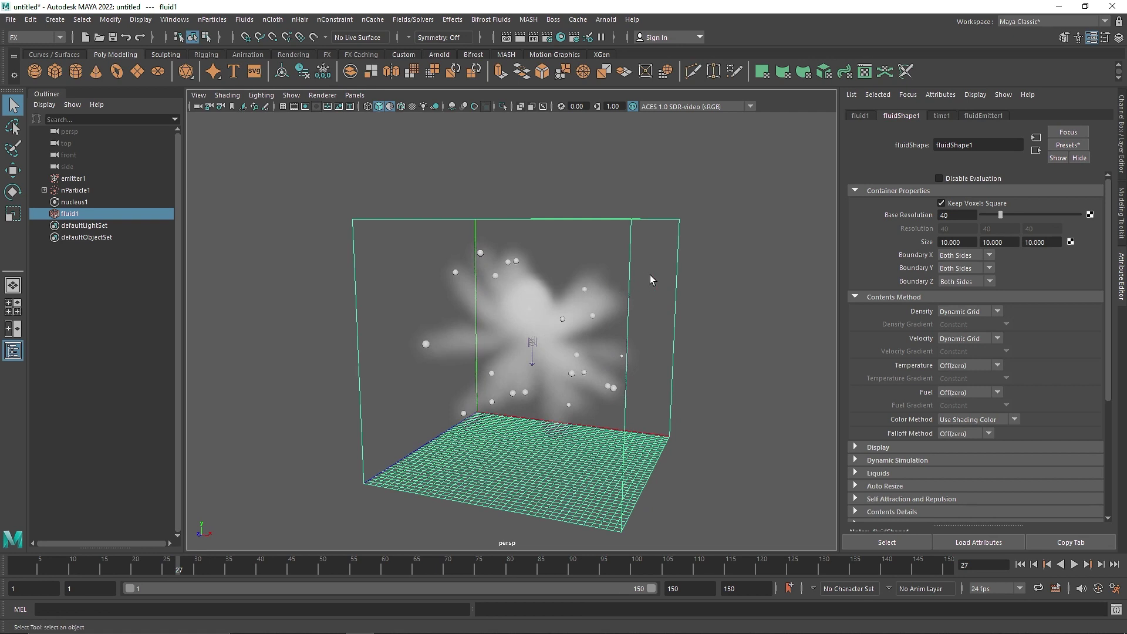
Enable Use Per-Point Radius in the Basic Emitter Attributes of fluidEmitter1.
left_click(982, 116)
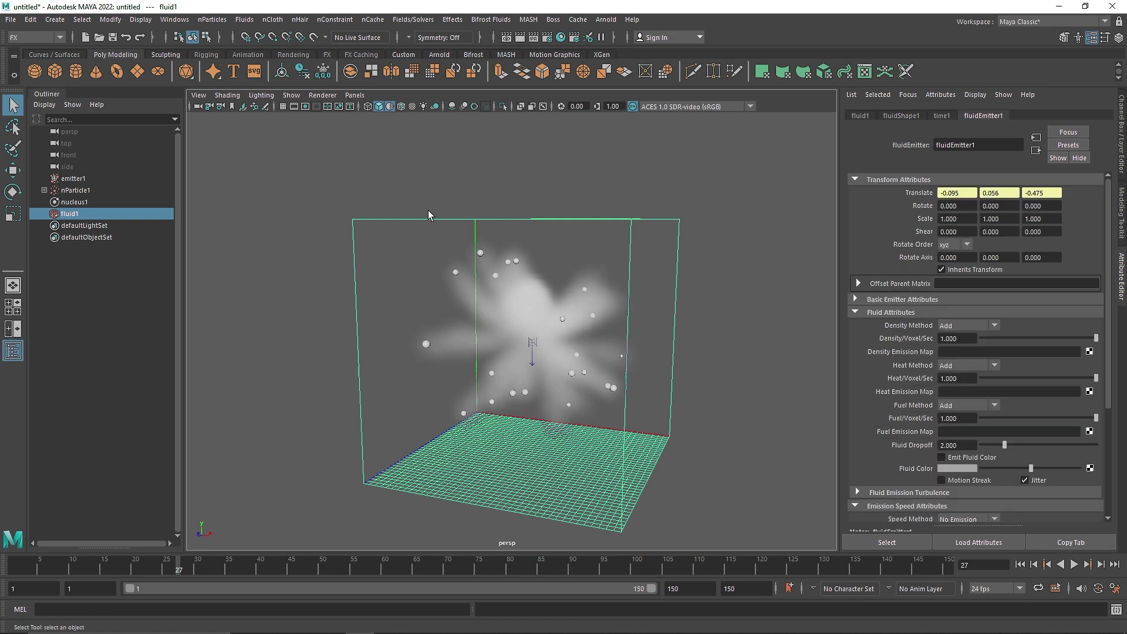
left_click(941, 116)
left_click(983, 115)
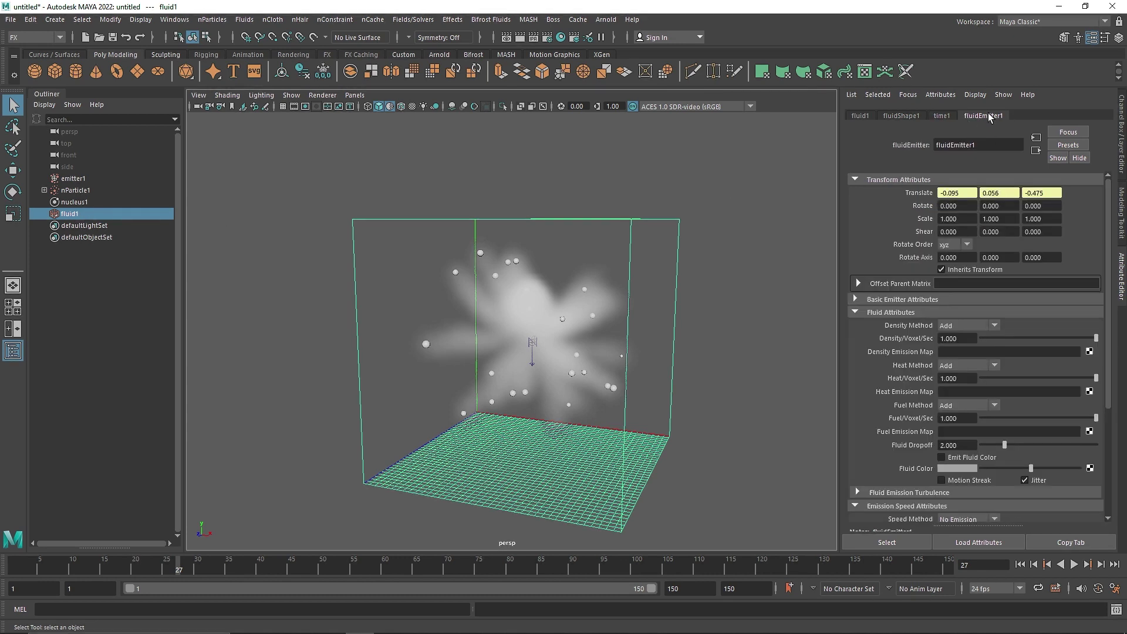
left_click(888, 311)
left_click(896, 300)
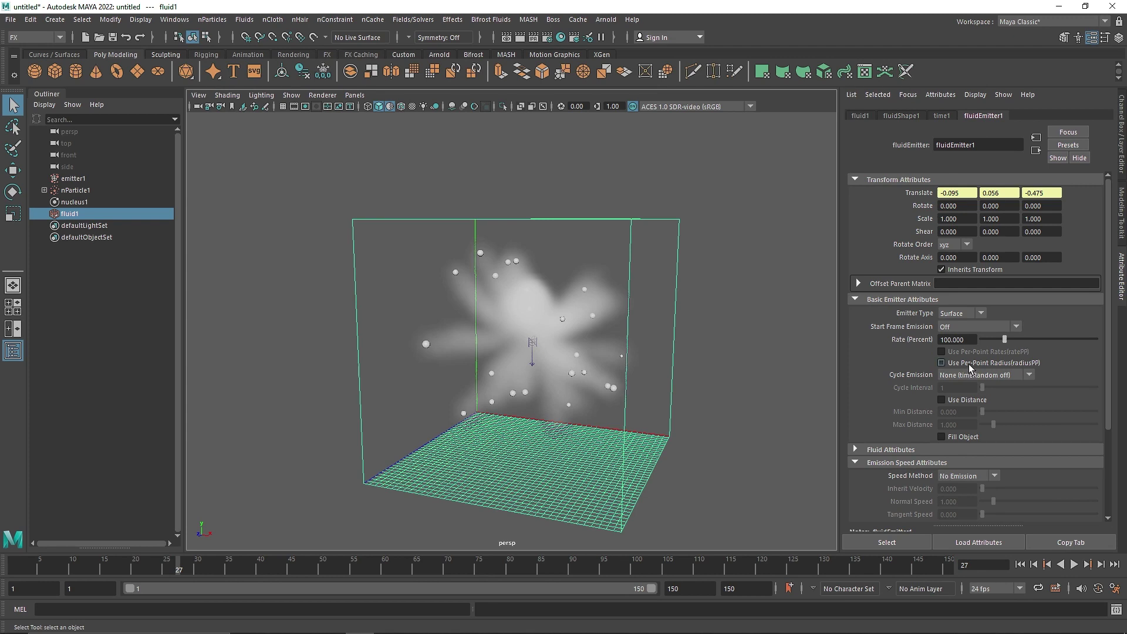
Replay the simulation to frame 39 and inspect the smoke trails emitted with per-point radius.
left_click(1020, 564)
left_click(1074, 564)
left_click(1074, 564)
left_click_drag(546, 381, 569, 364, "alt")
left_click_drag(517, 333, 686, 336, "alt")
Set the Density Scale to 2 in the Density contents details of fluidShape1.
left_click(902, 115)
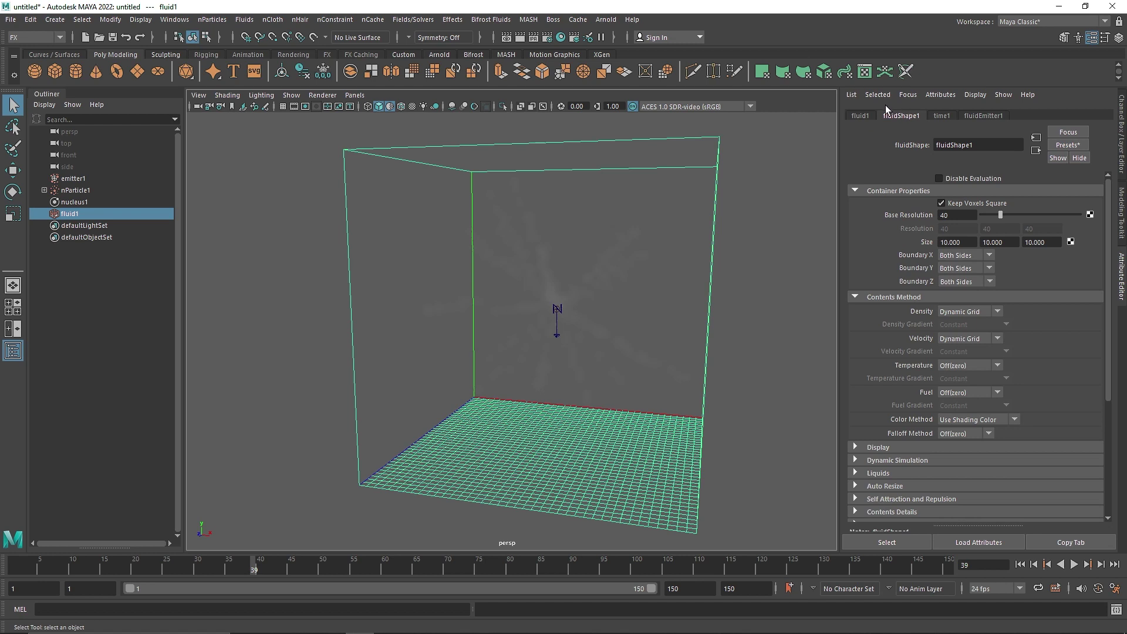
scroll(899, 434, "down", 4)
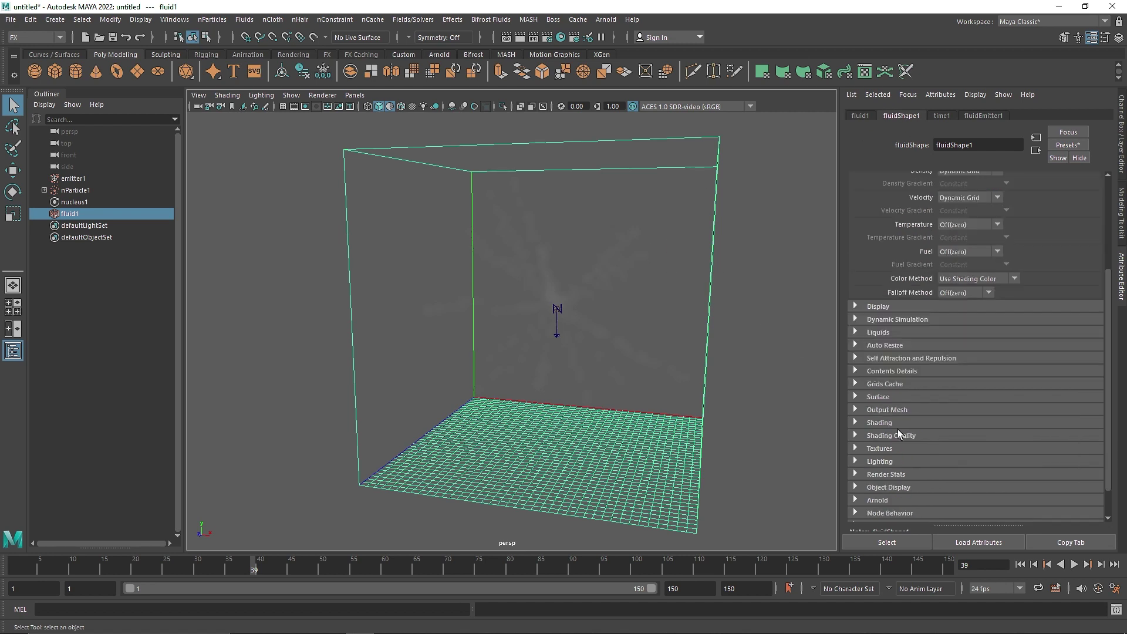
scroll(881, 342, "down", 1)
left_click(887, 334)
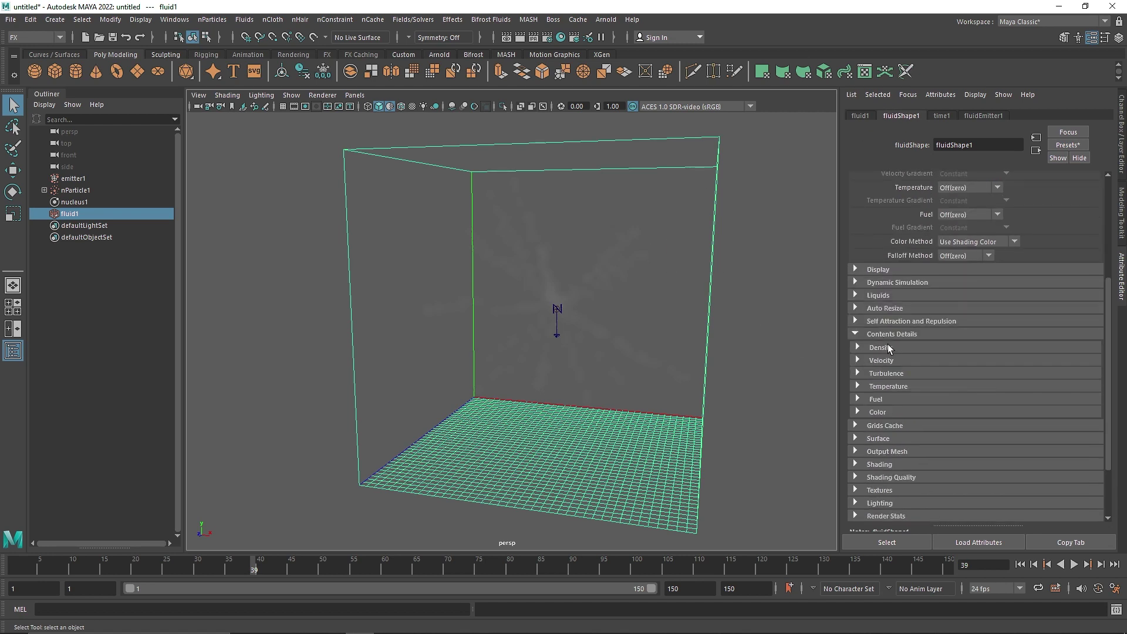
left_click(888, 347)
scroll(964, 330, "down", 1)
type("2")
key("Return")
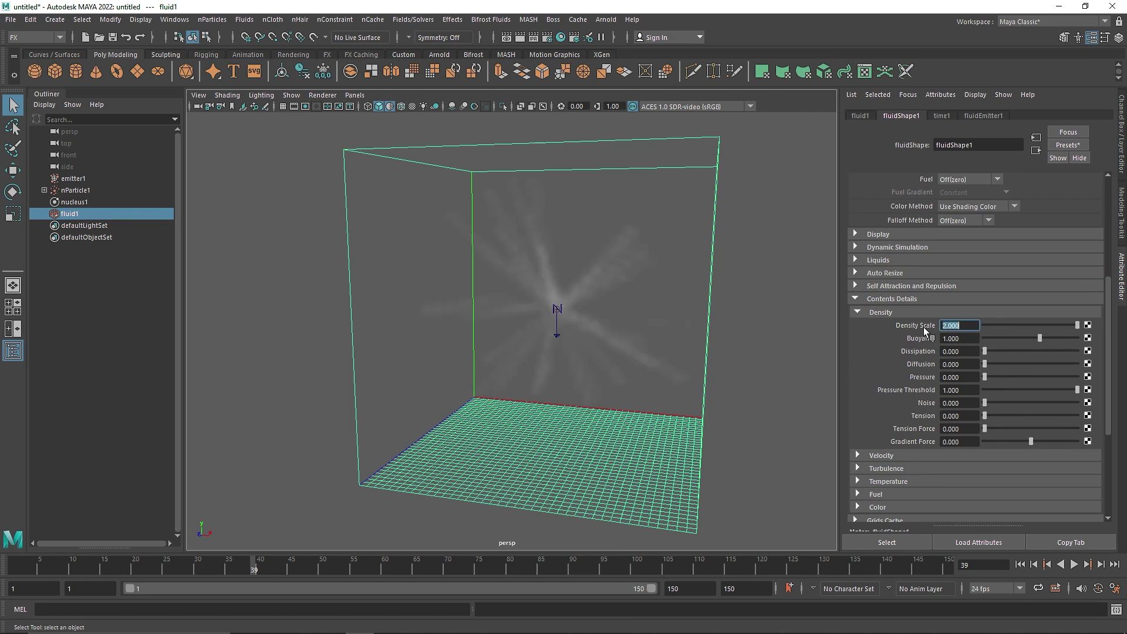
Replay the simulation to frame 32 and examine the smoke density from a higher angle.
left_click(1019, 564)
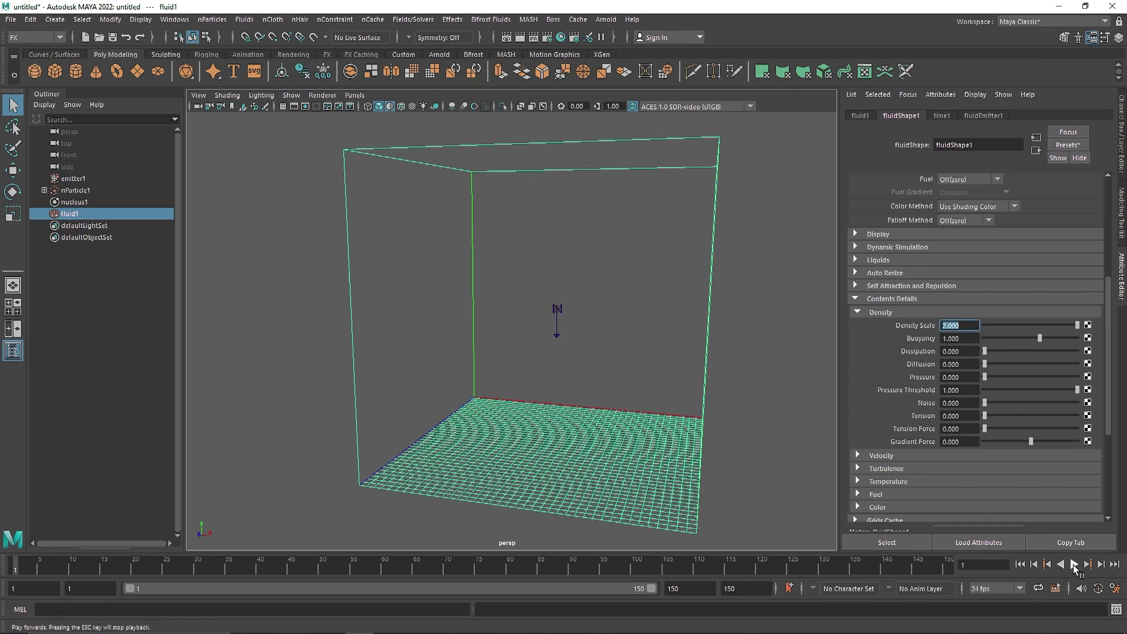
left_click(1075, 564)
left_click(1074, 565)
left_click_drag(604, 422, 607, 383, "alt")
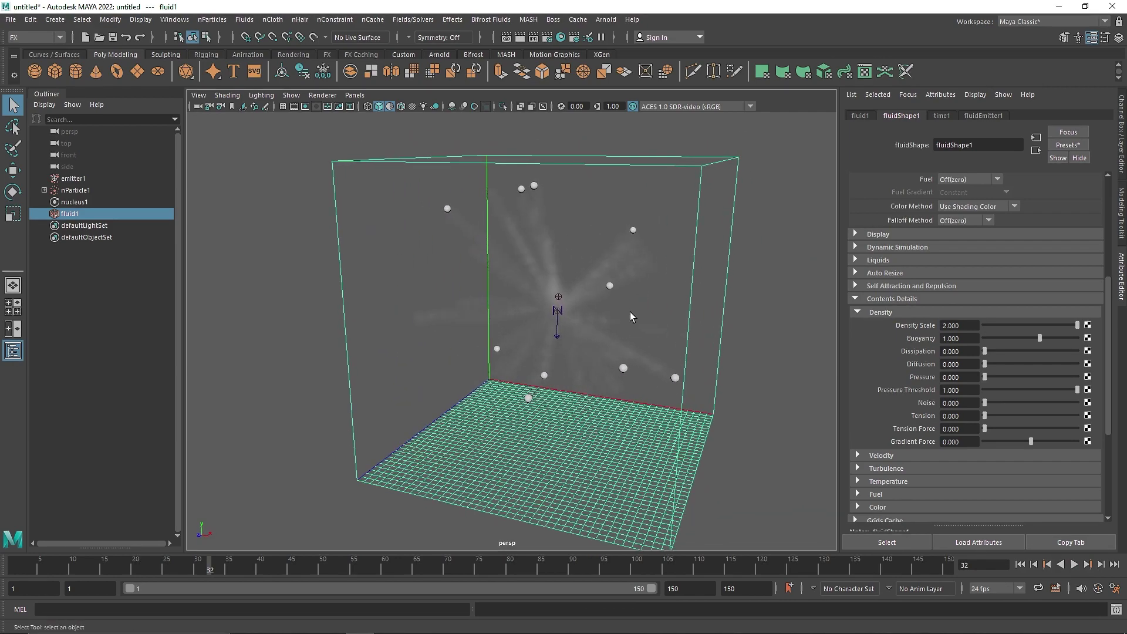
middle_click_drag(704, 378, 692, 371, "alt")
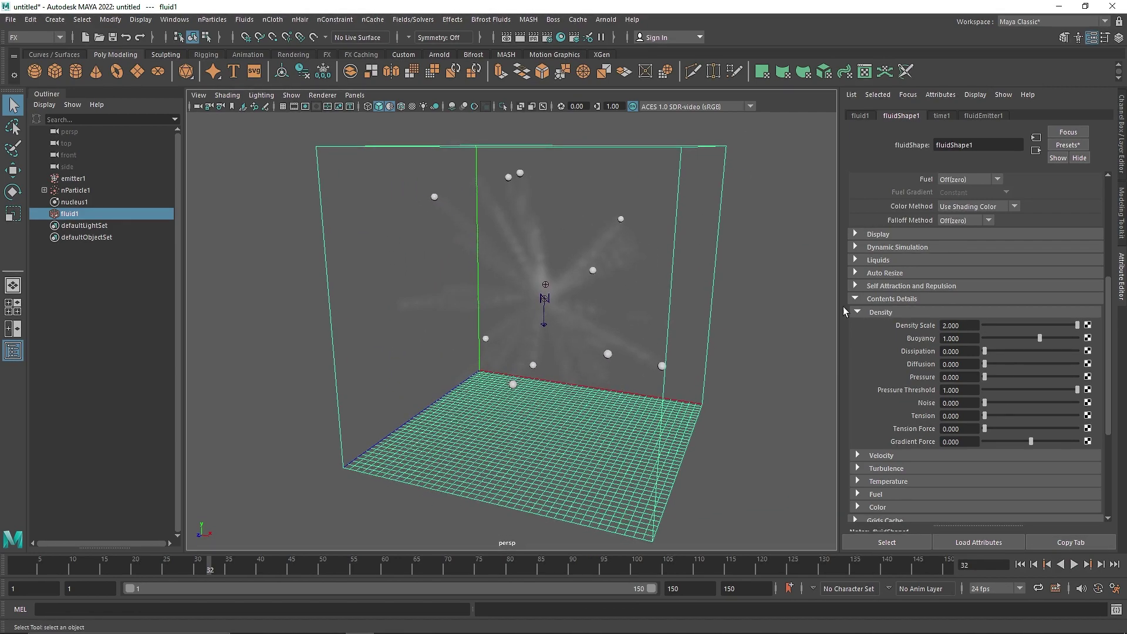
Review the attributes of nParticle1 and of the fluidEmitter1 parented under it.
left_click(96, 190)
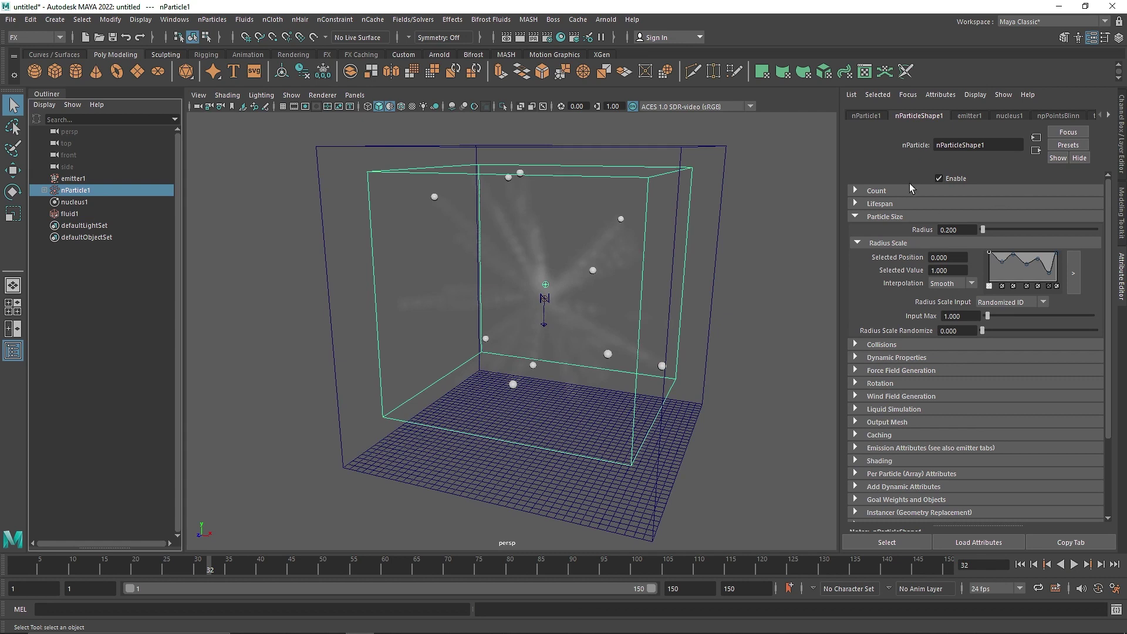
left_click(44, 190)
left_click(68, 202)
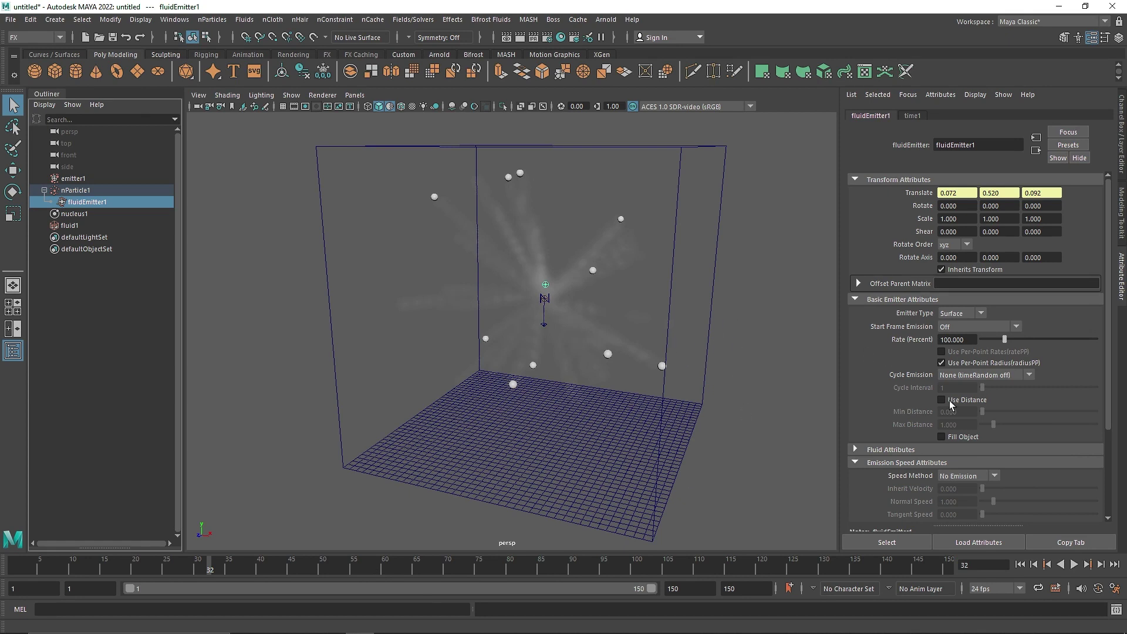
At frame 10, set emitter1's Rate to 200 particles per second and key it.
left_click(1073, 564)
left_click(72, 570)
left_click(44, 190)
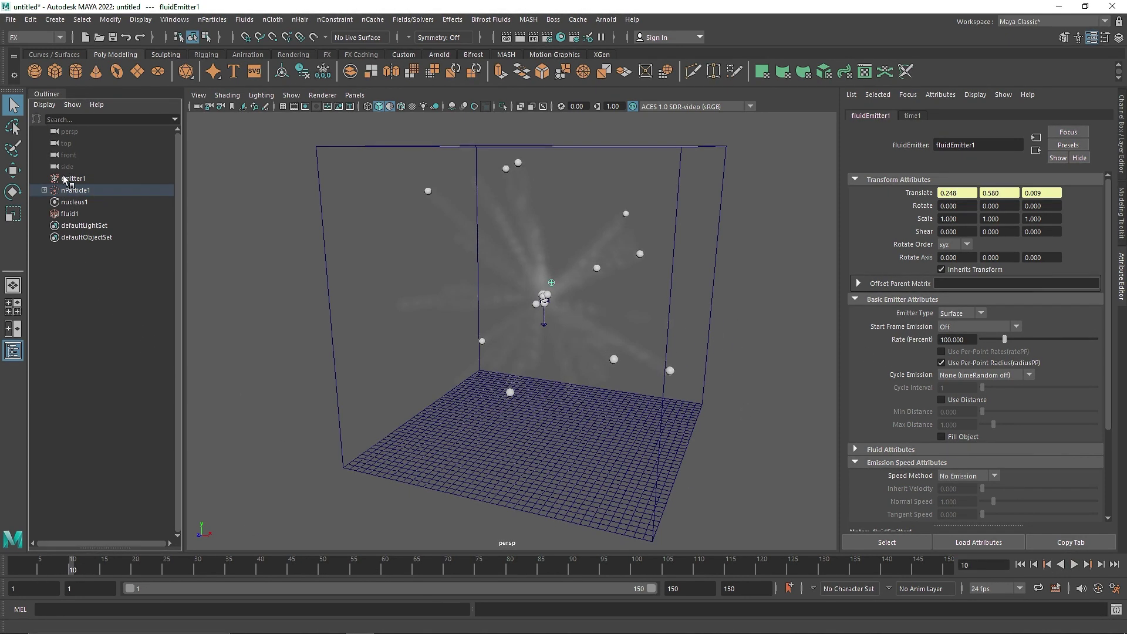
left_click(65, 179)
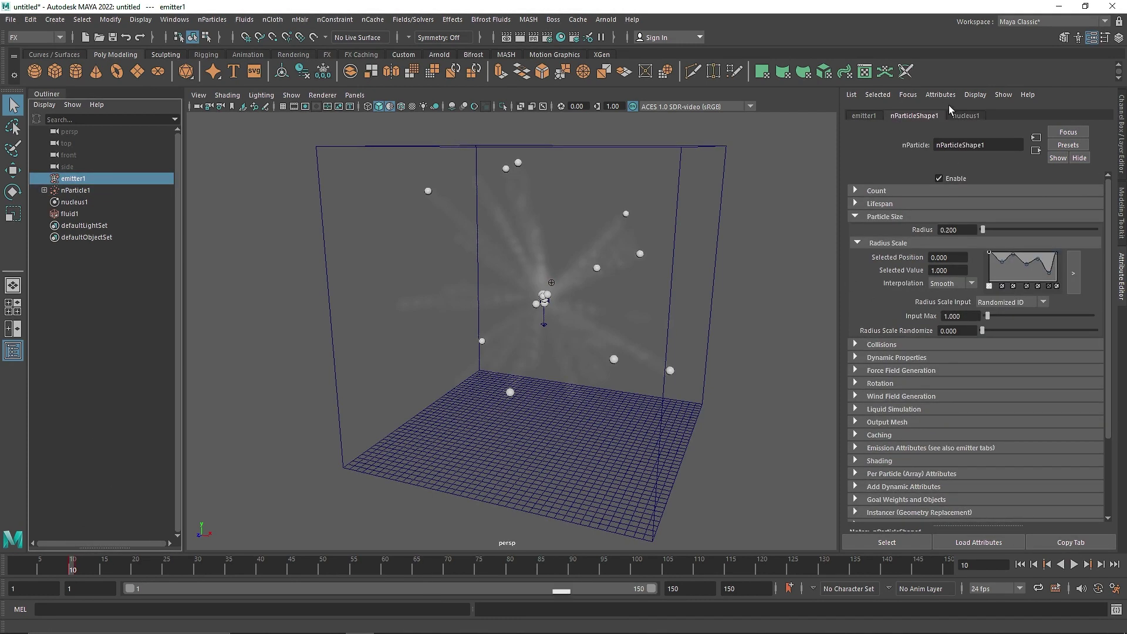
left_click(873, 114)
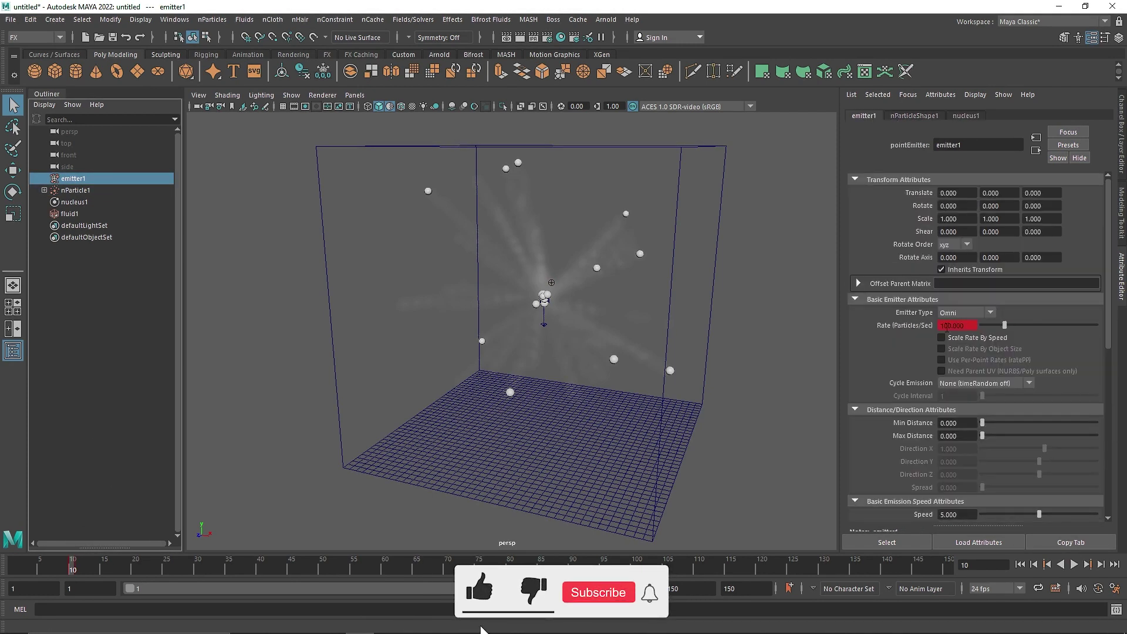
double_click(945, 327)
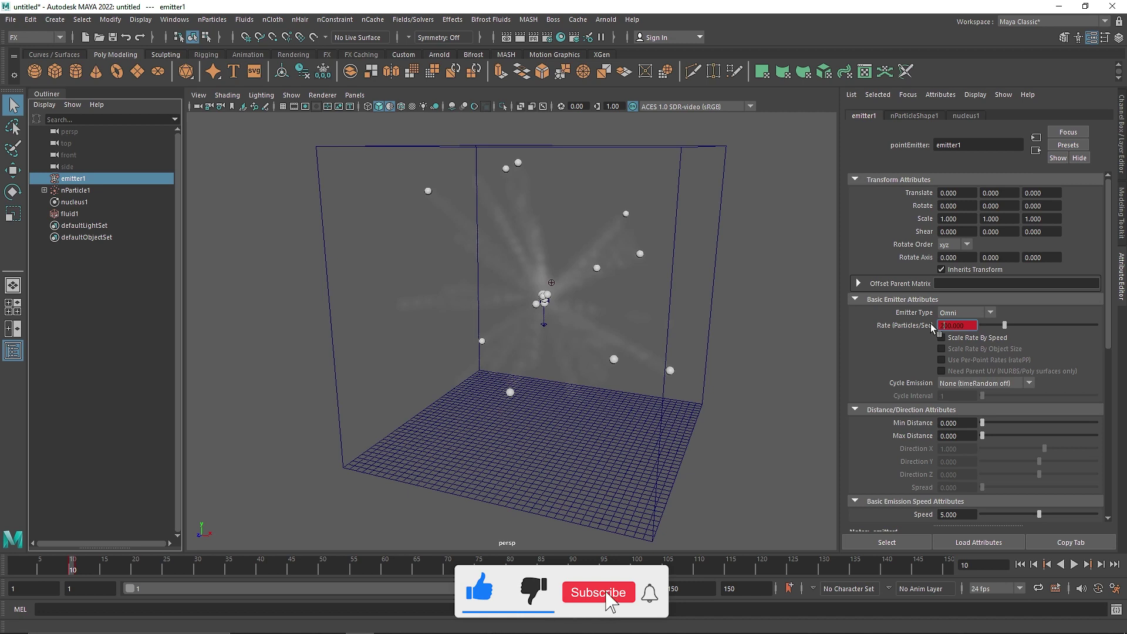
right_click(919, 322)
key("Escape")
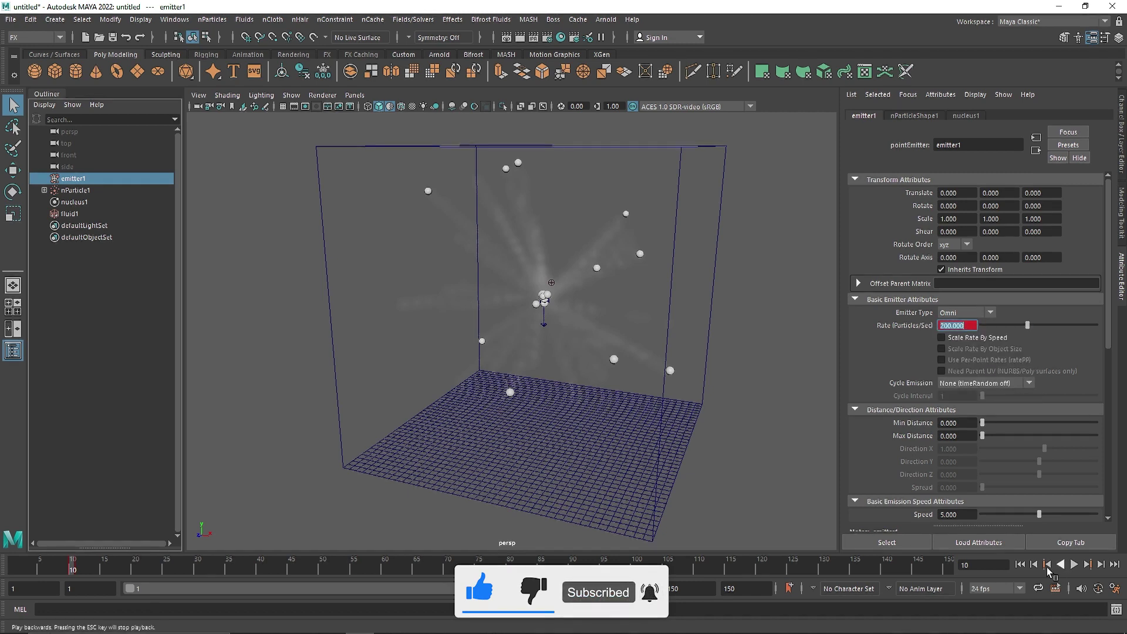
Replay the simulation to frame 29 to examine the burst with the new particle rate, and select the fluid1 container.
left_click(1048, 566)
left_click(1074, 564)
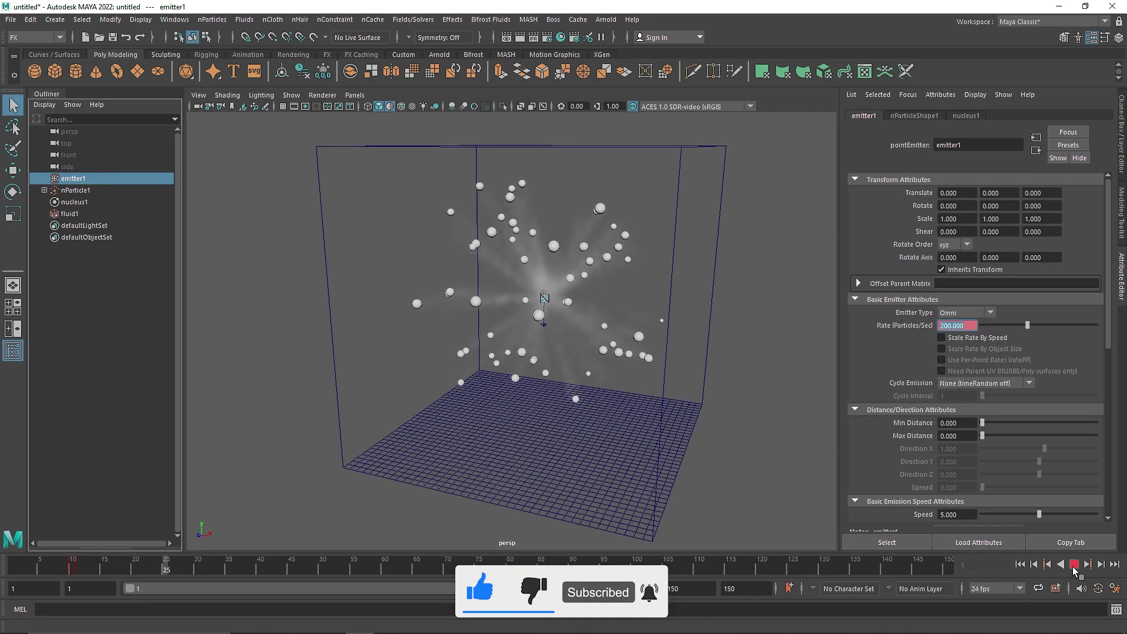
left_click(1073, 564)
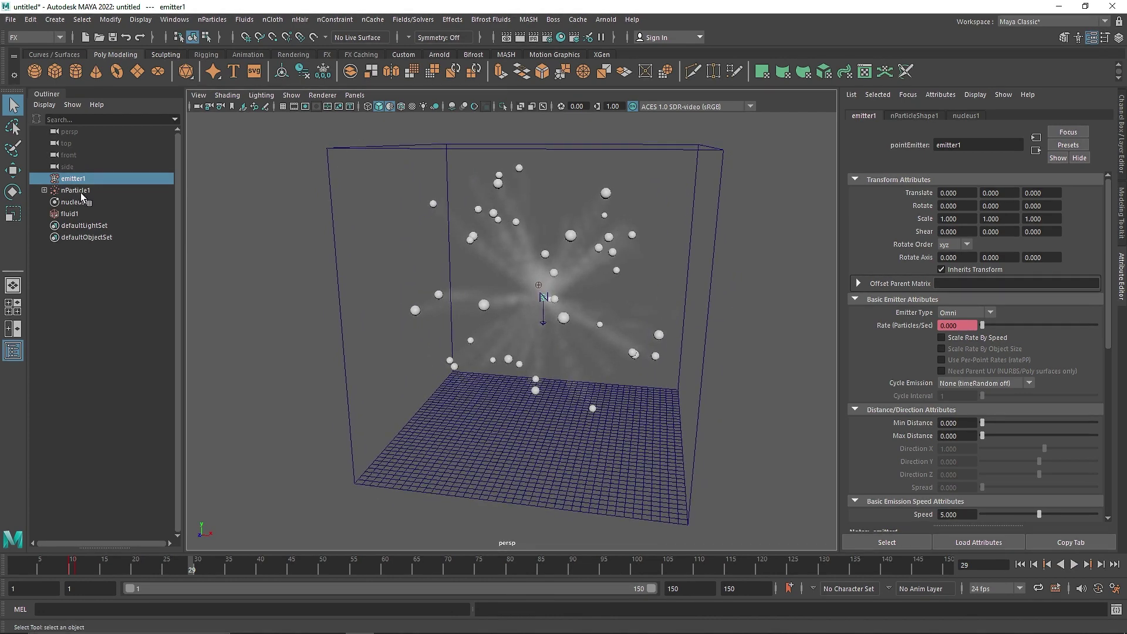
left_click(82, 213)
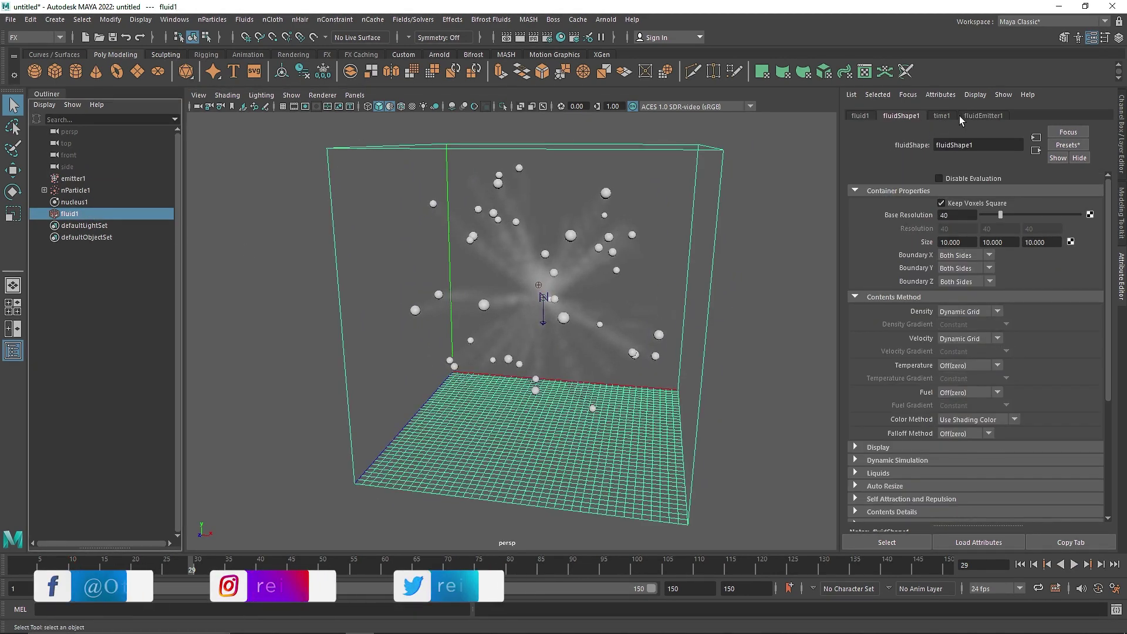
Set fluidEmitter1's Density/Voxel/Sec to 2 in its fluid attributes.
left_click(982, 115)
scroll(913, 294, "down", 3)
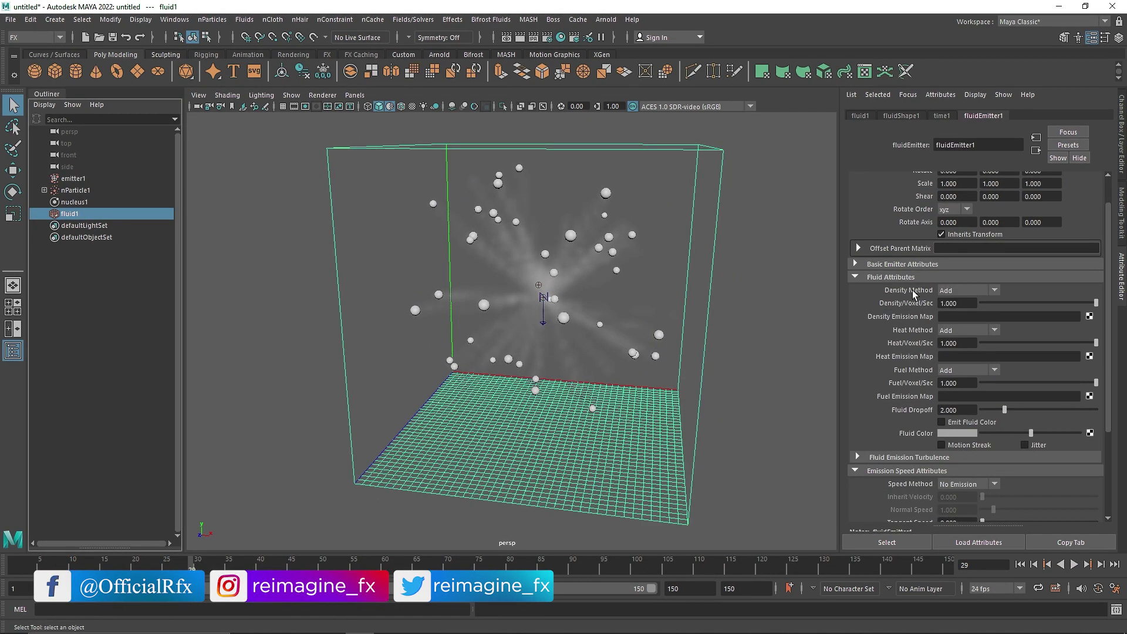
left_click(963, 305)
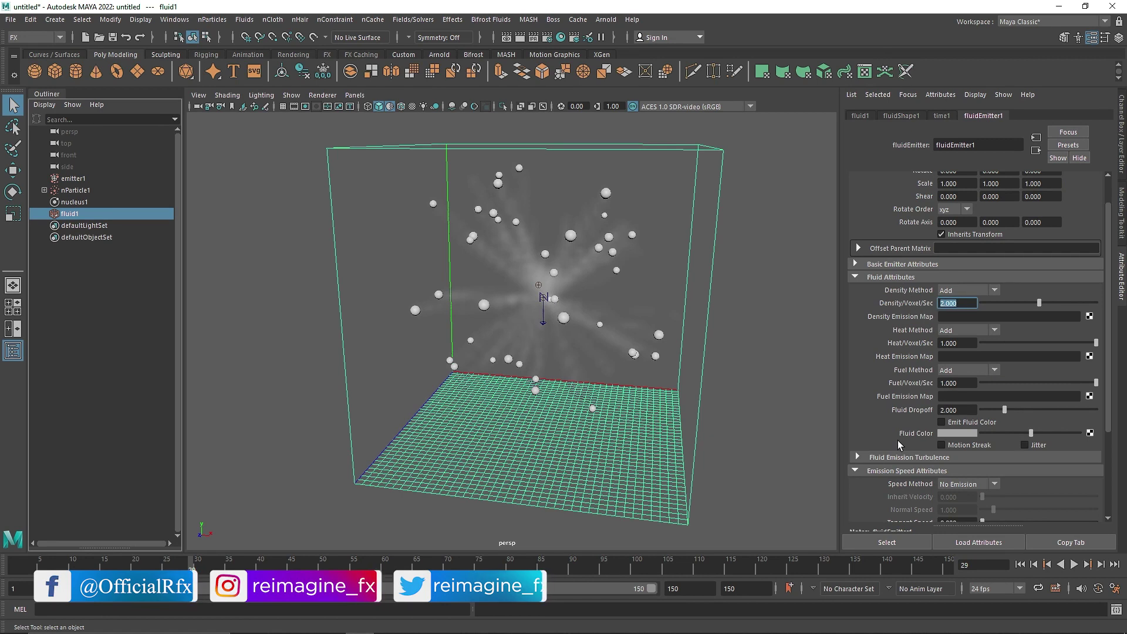
Set fluidEmitter1's emission Speed Method to Add and replay the simulation.
scroll(866, 399, "down", 3)
left_click(967, 378)
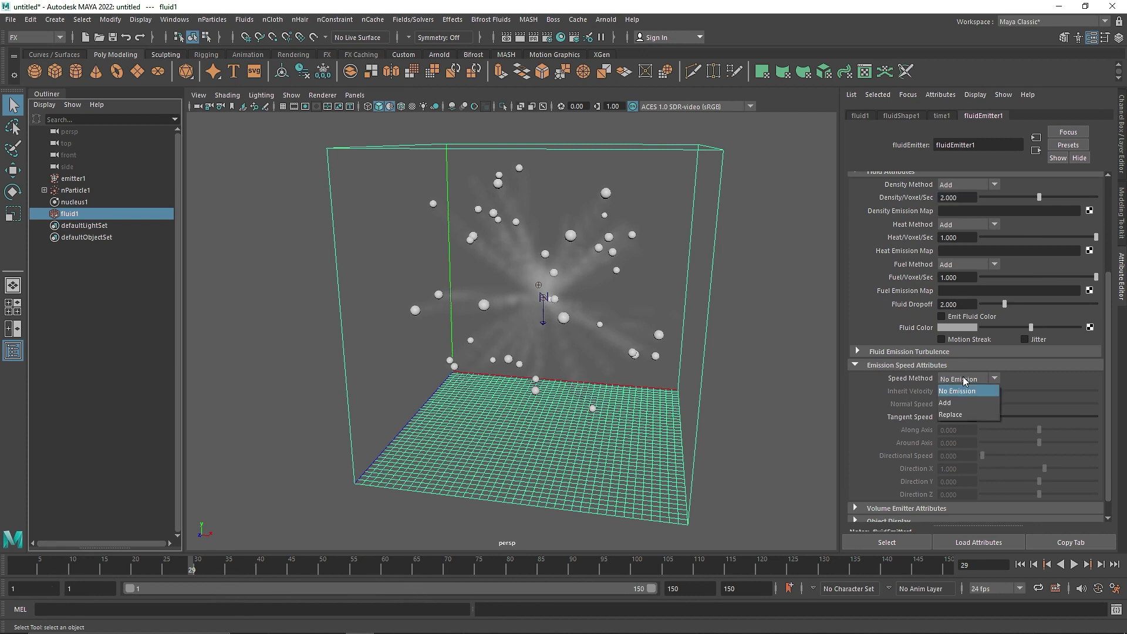
left_click(960, 403)
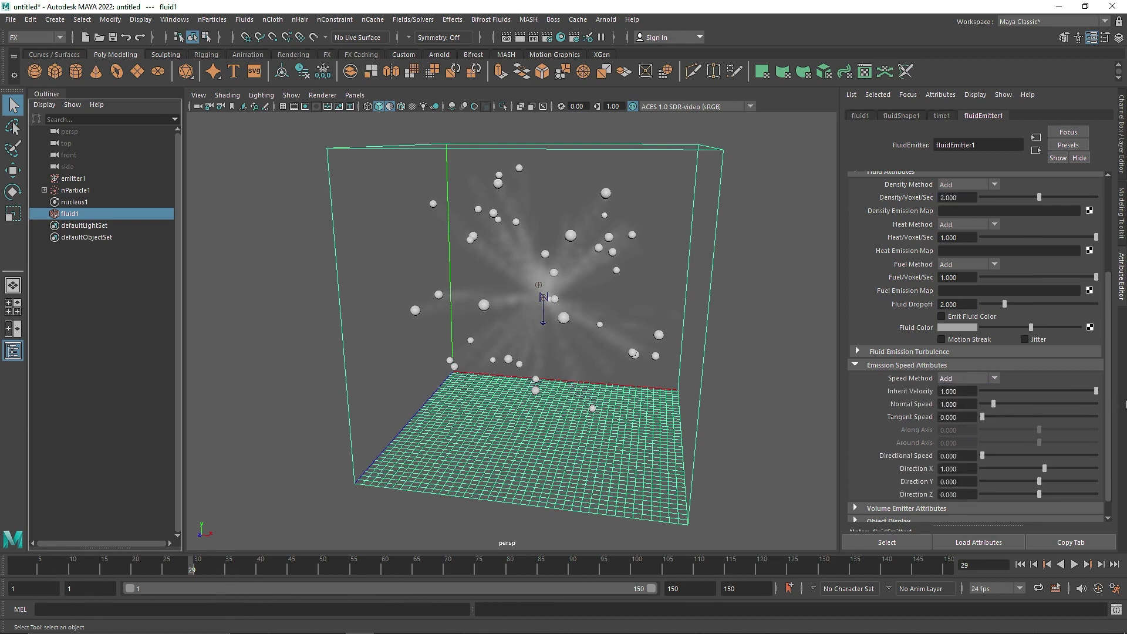
left_click(1074, 564)
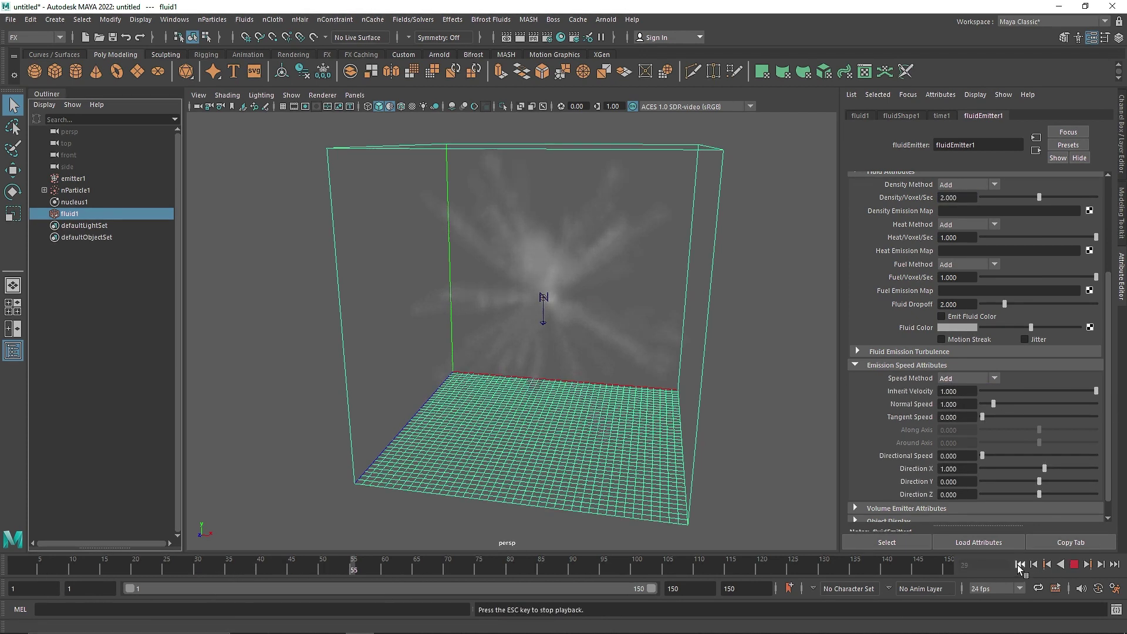
Set fluidEmitter1's Inherit Velocity to 0.2 and replay the simulation from the first frame to examine the smoke.
left_click(971, 390)
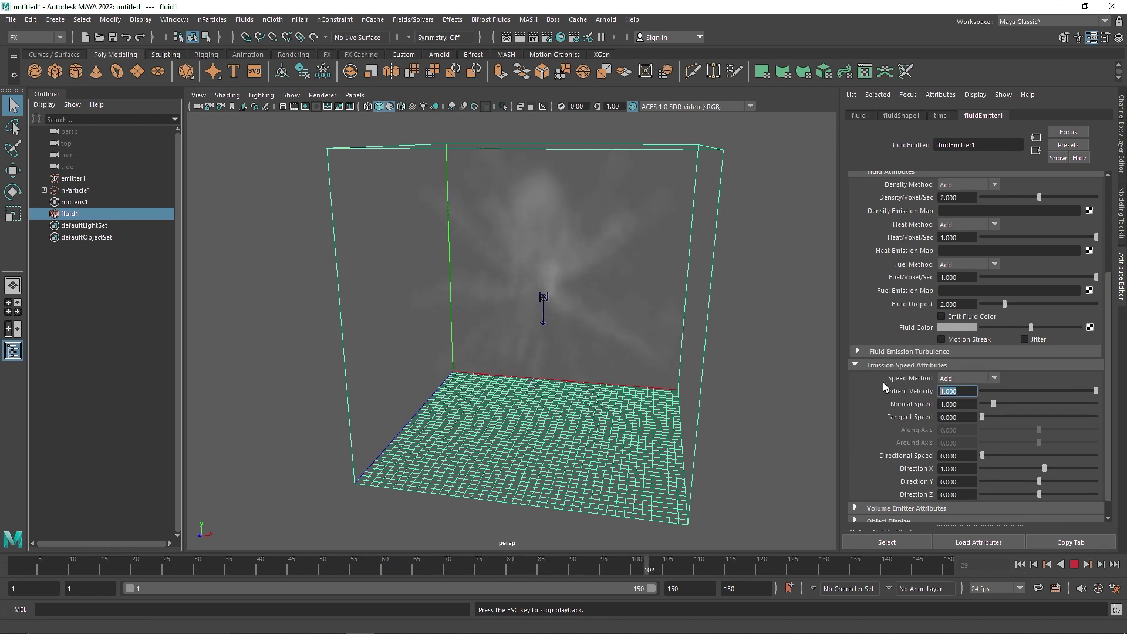
type("0.2")
key("Return")
left_click(1020, 564)
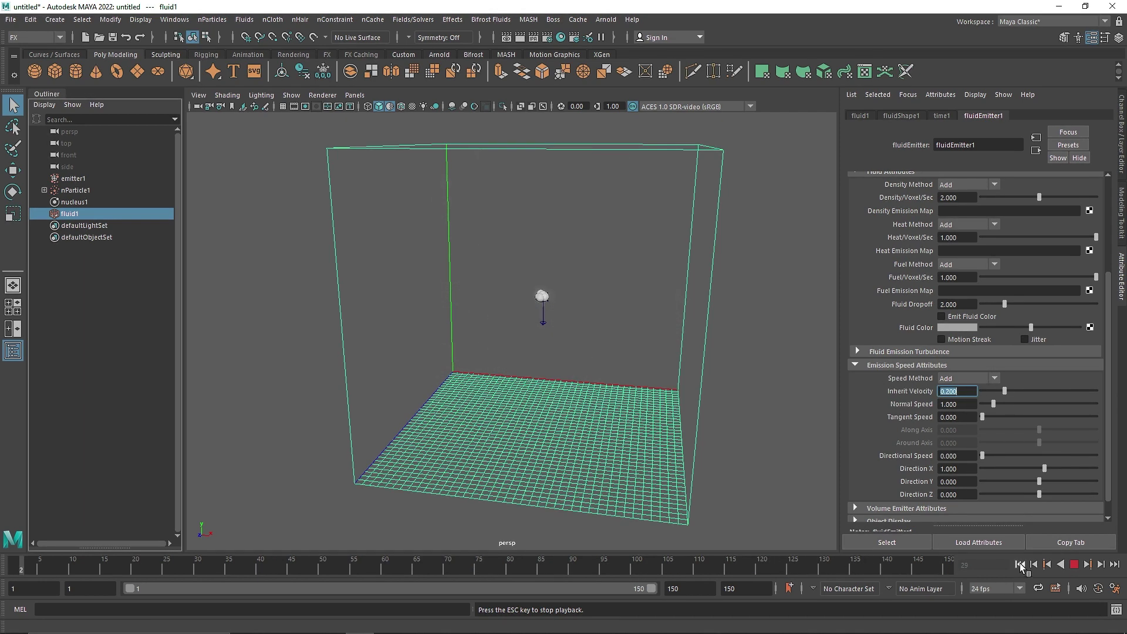
left_click(1077, 566)
left_click_drag(675, 418, 762, 406, "alt")
Set fluidEmitter1's Inherit Velocity to 0.5 and replay the simulation to frame 58, examining the smoke from several angles.
type("0.5")
key("Return")
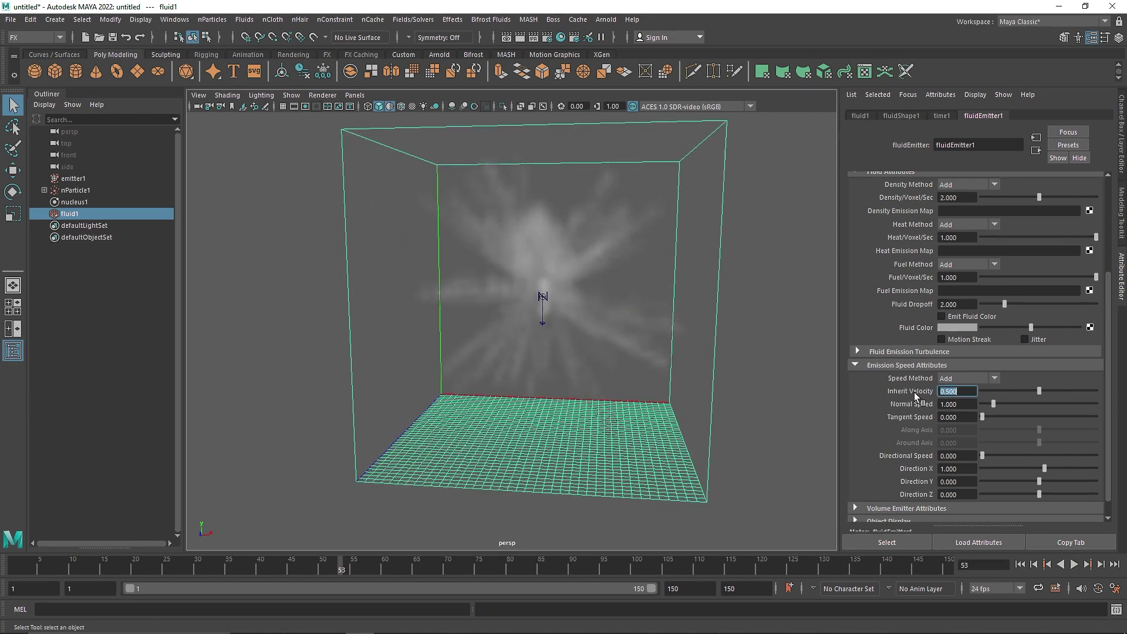
left_click(1020, 564)
left_click(1073, 564)
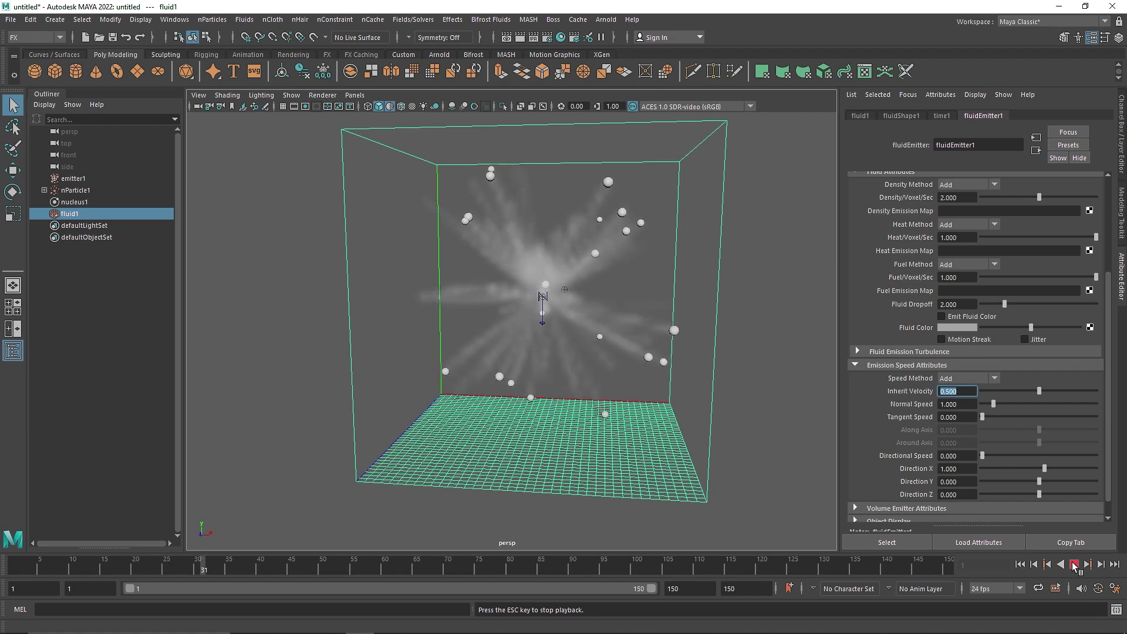
left_click(1073, 564)
left_click_drag(693, 311, 623, 250, "alt")
left_click(1073, 564)
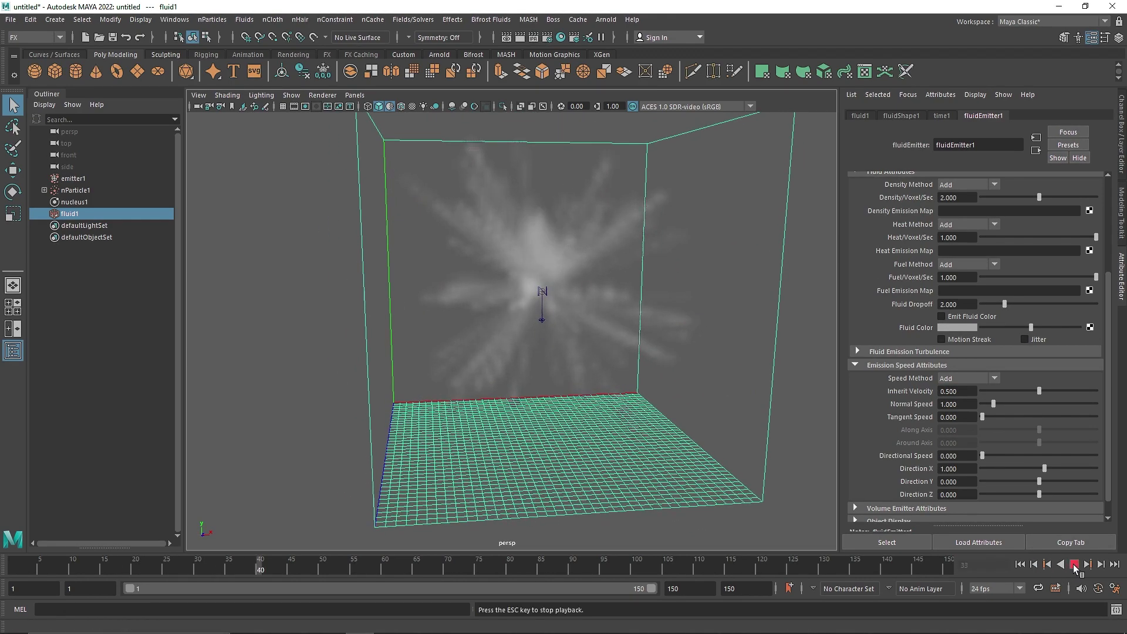
left_click(1073, 564)
left_click_drag(715, 393, 688, 395, "alt")
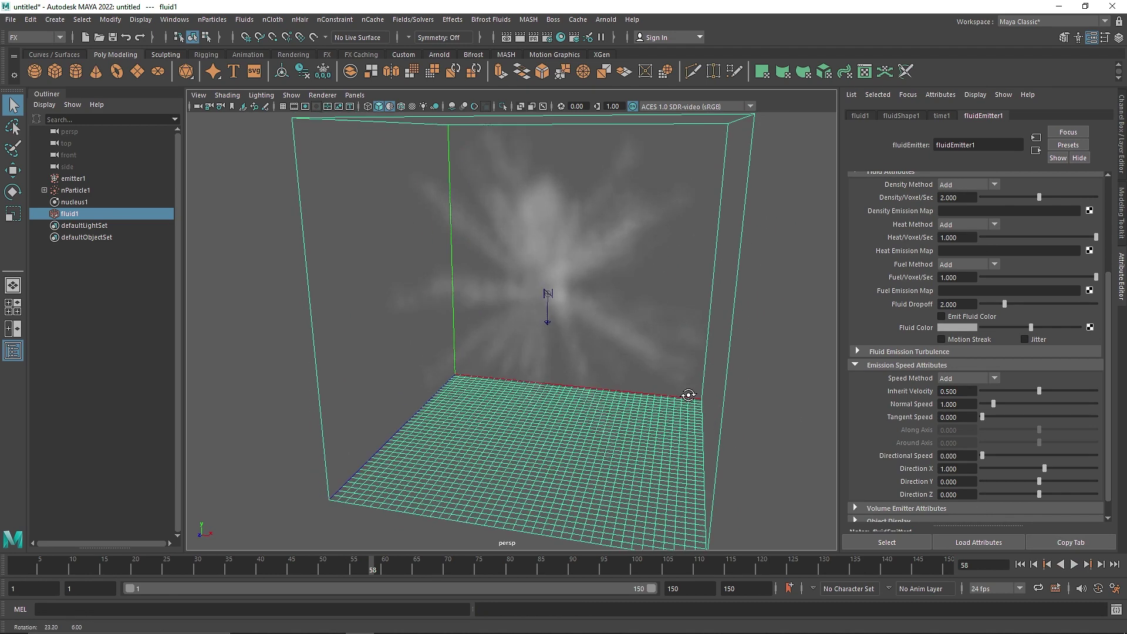
Set the density Buoyancy of fluidShape1 to 0.
left_click(902, 115)
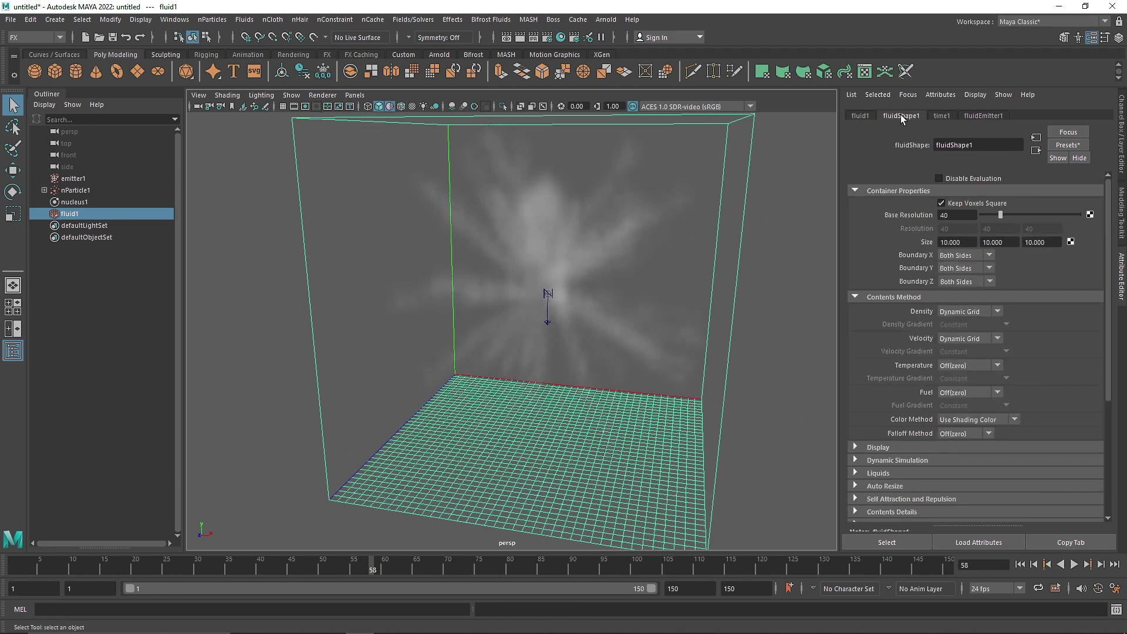
left_click(885, 189, "ctrl")
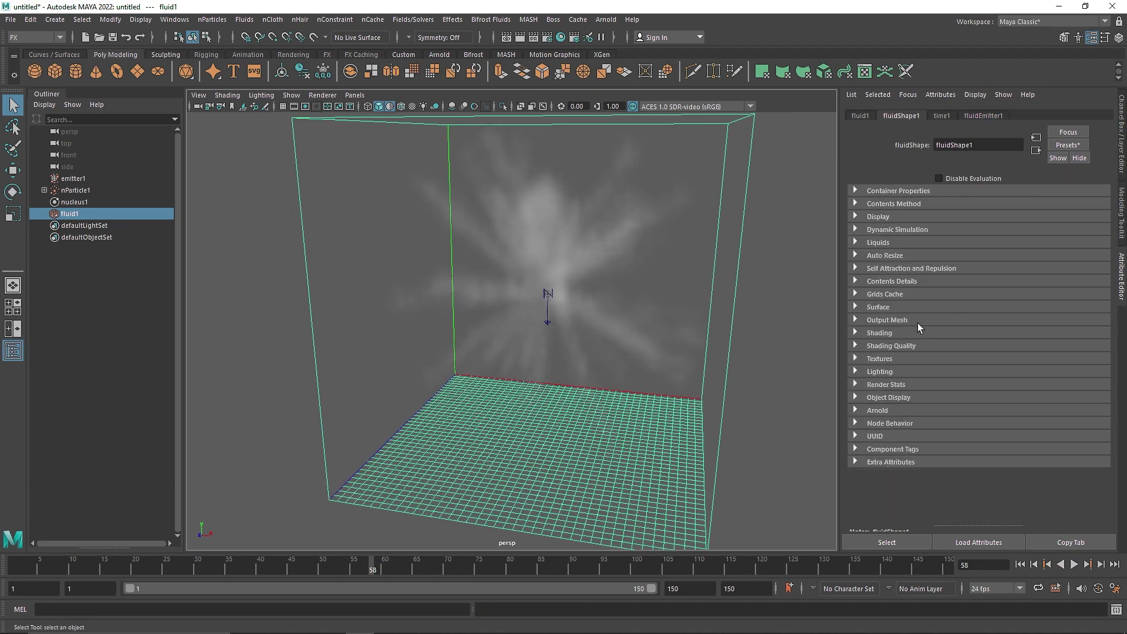
left_click(883, 280)
left_click(891, 295)
left_click(967, 321)
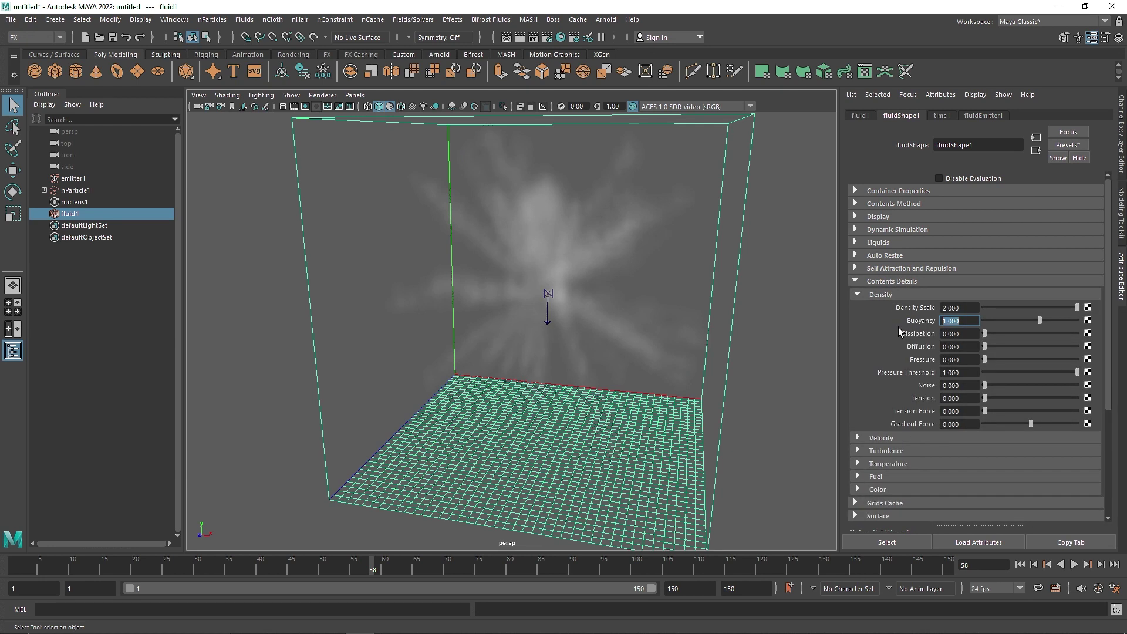
type("0")
key("Return")
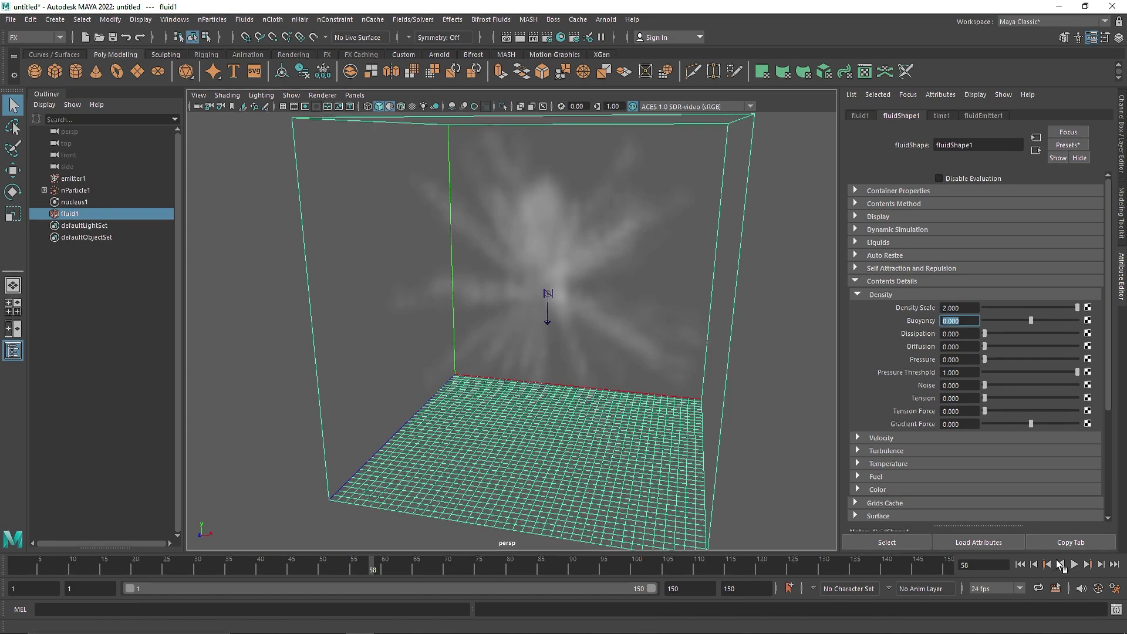
Replay the simulation from the start to frame 82 to examine the smoke trails without buoyancy.
left_click(1020, 565)
left_click(1073, 565)
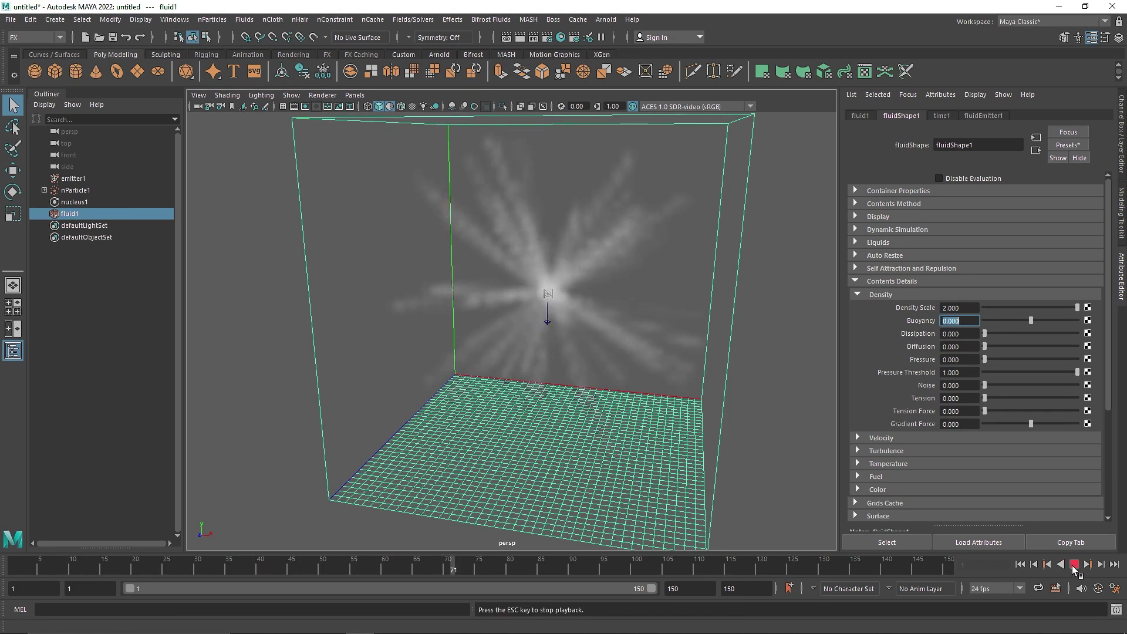
left_click(1074, 564)
mouse_move(610, 399)
left_mouse_down("alt")
mouse_move(649, 372)
mouse_move(576, 378)
mouse_move(606, 405)
left_mouse_up("alt")
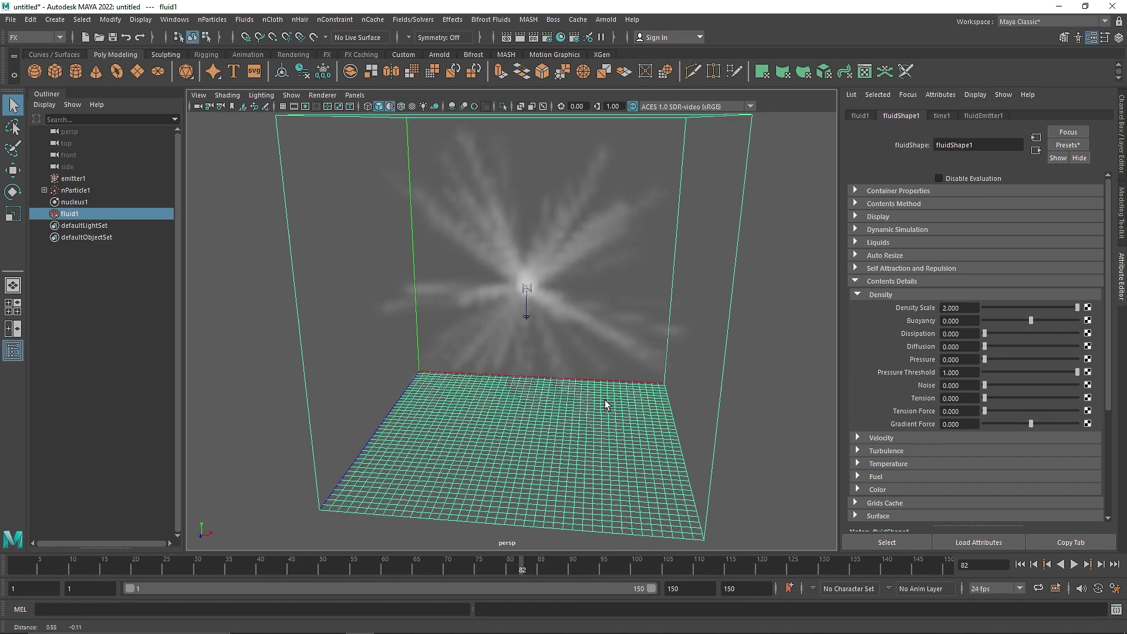
Set fluidShape1's density Dissipation to 0.5 and replay the simulation to frame 89.
left_click(946, 333)
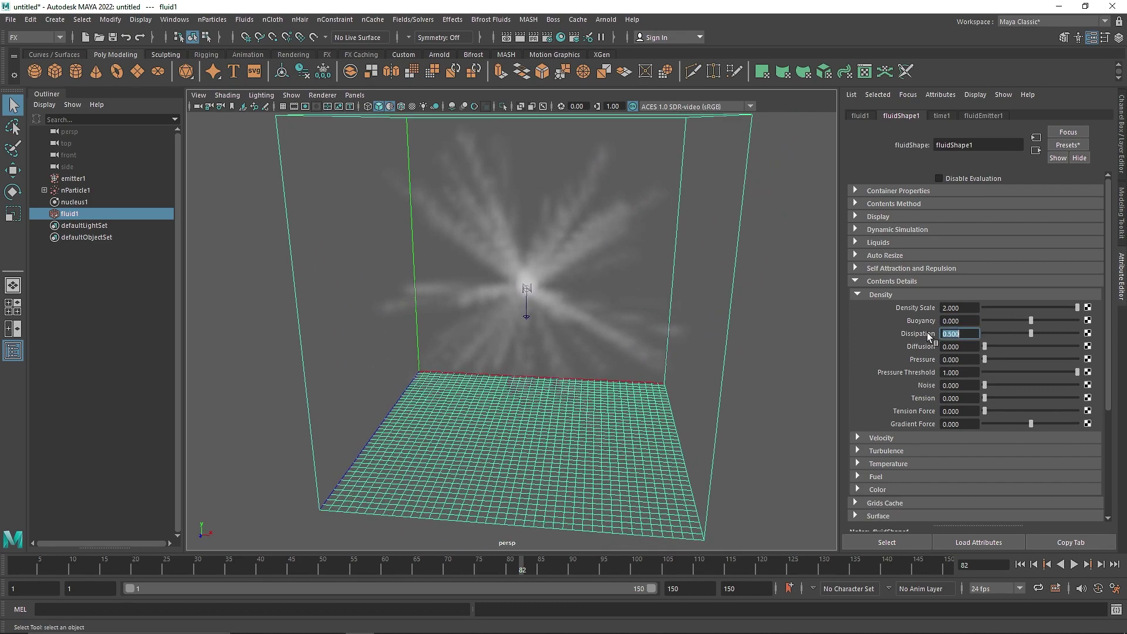
left_click(1019, 564)
left_click(1072, 564)
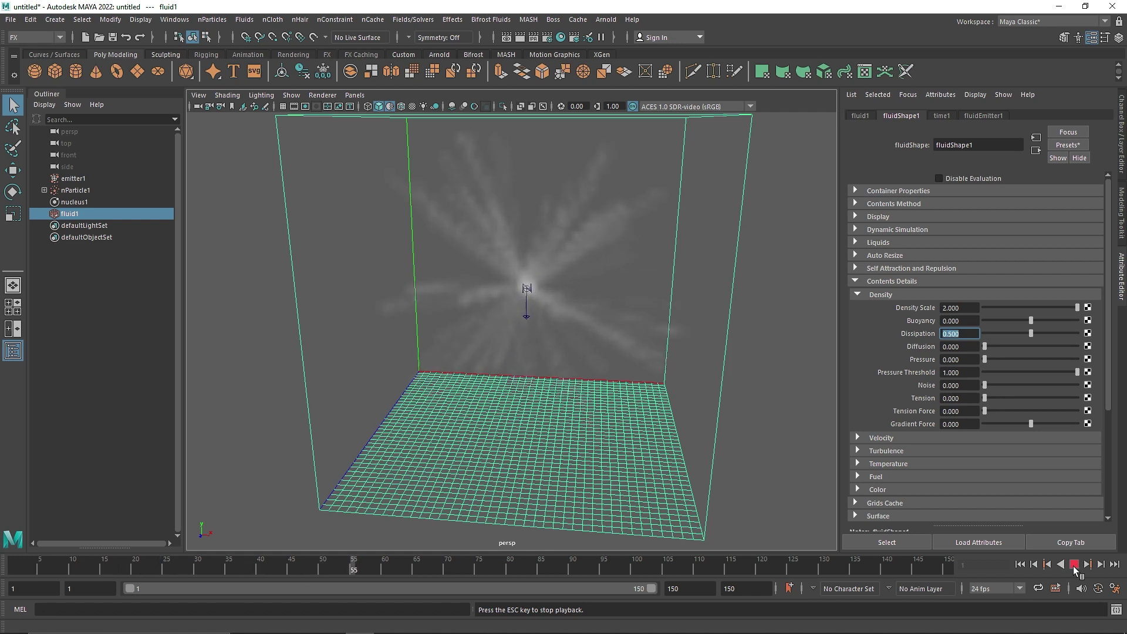
left_click(1073, 565)
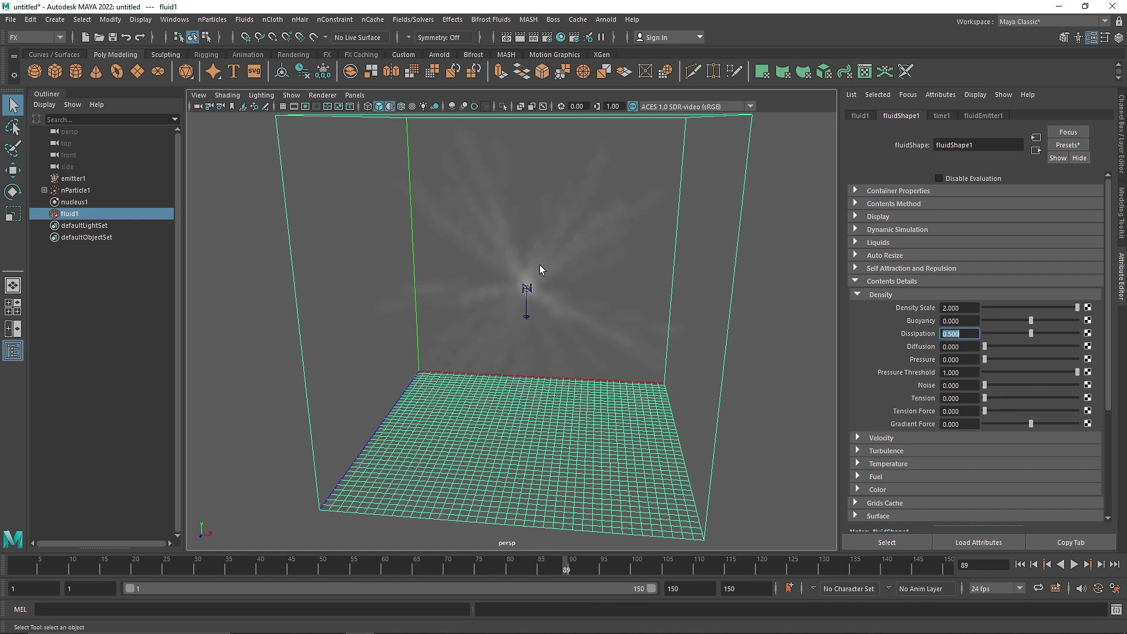
Set fluidShape1's density Dissipation to 0.1 and replay the simulation to frame 17.
left_click(1020, 564)
left_click(1073, 565)
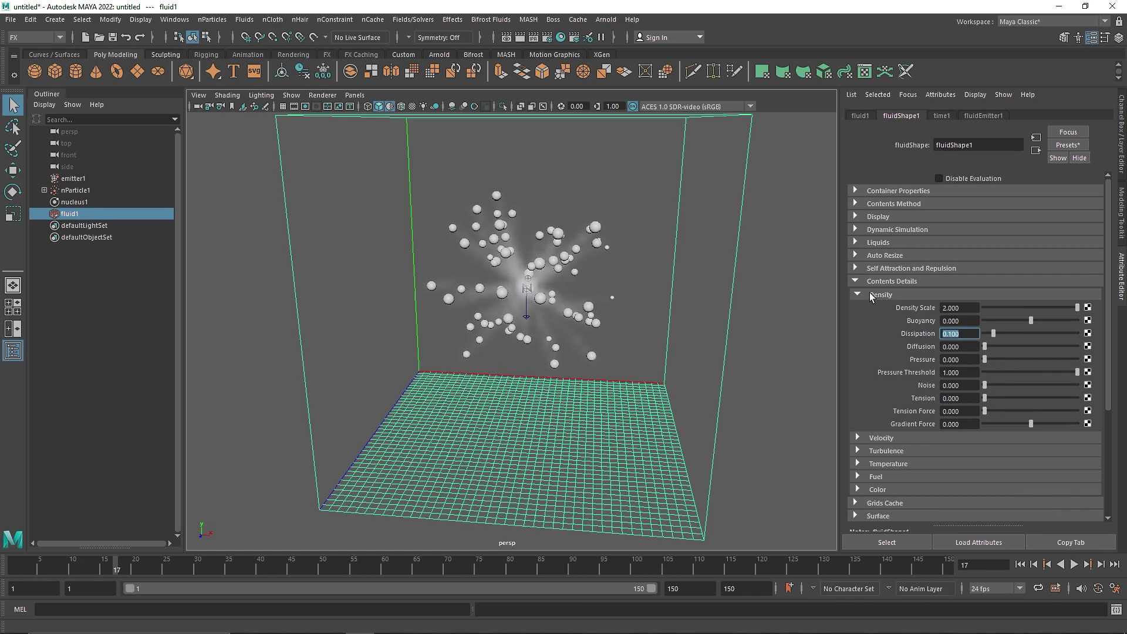
Set fluidShape1's Density Scale to 5 and replay the simulation to frame 40 to examine the thicker smoke.
left_click(957, 308)
type("5")
key("Return")
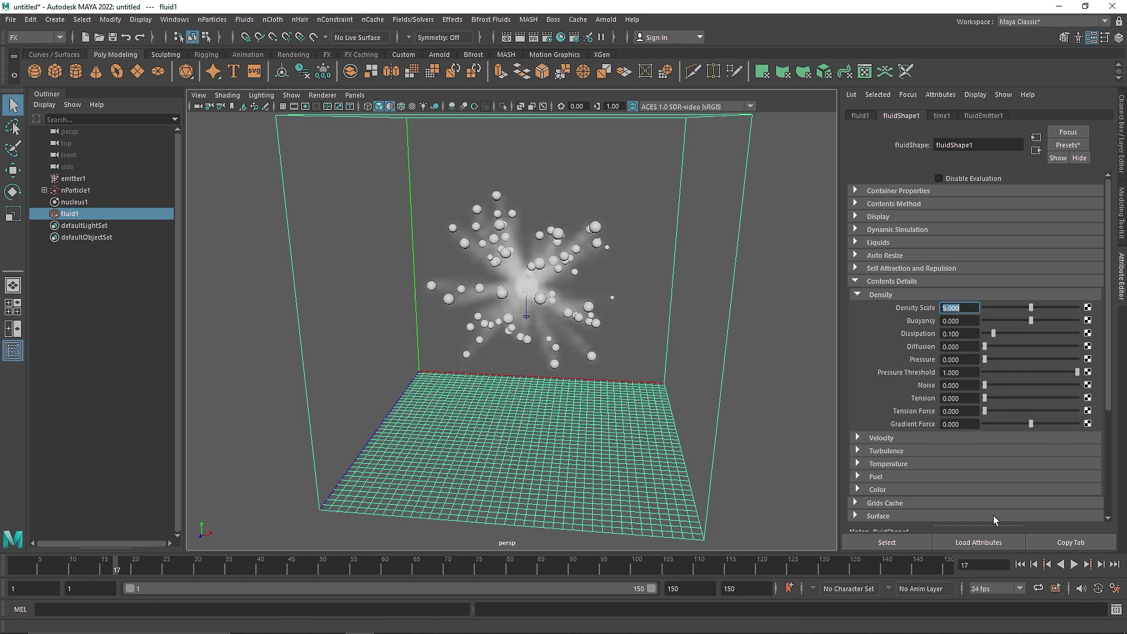
left_click(1020, 564)
left_click(1073, 564)
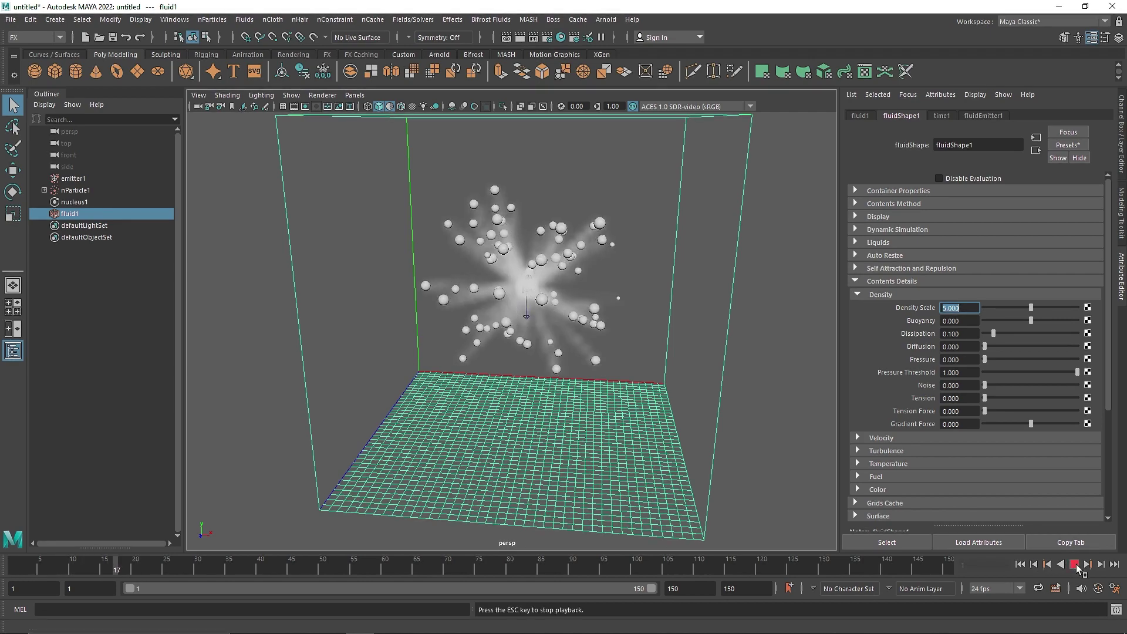
left_click(1075, 564)
mouse_move(593, 337)
left_mouse_down("alt")
mouse_move(623, 334)
mouse_move(589, 343)
left_mouse_up("alt")
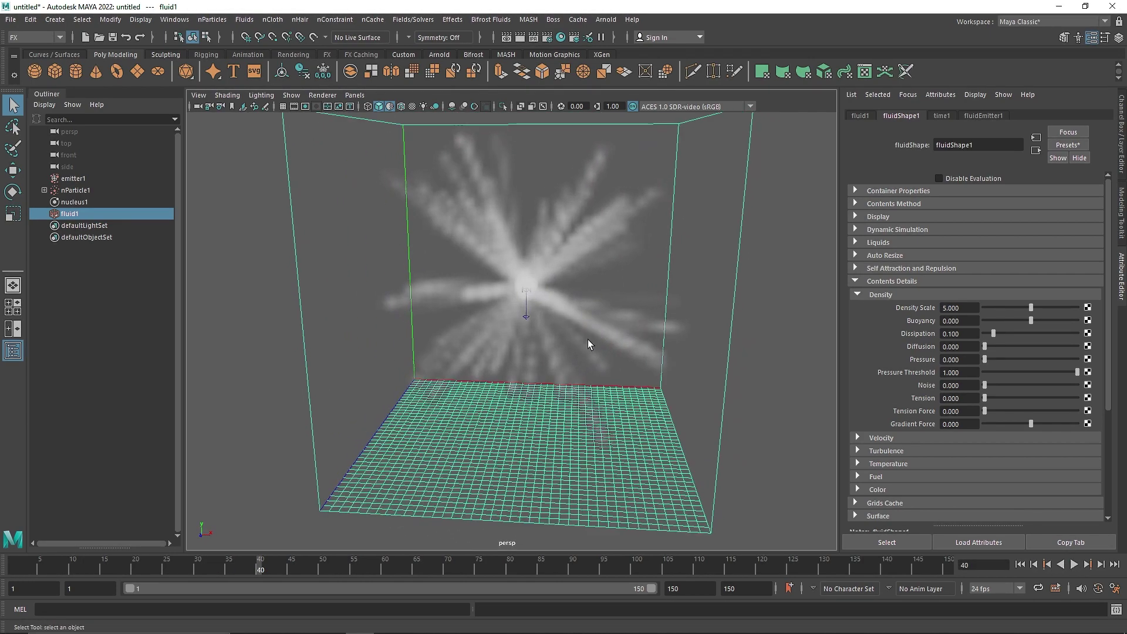
Enable Self Shadow in fluidShape1's lighting attributes and set Shadow Opacity to 1.
left_click(882, 294)
left_click(860, 282)
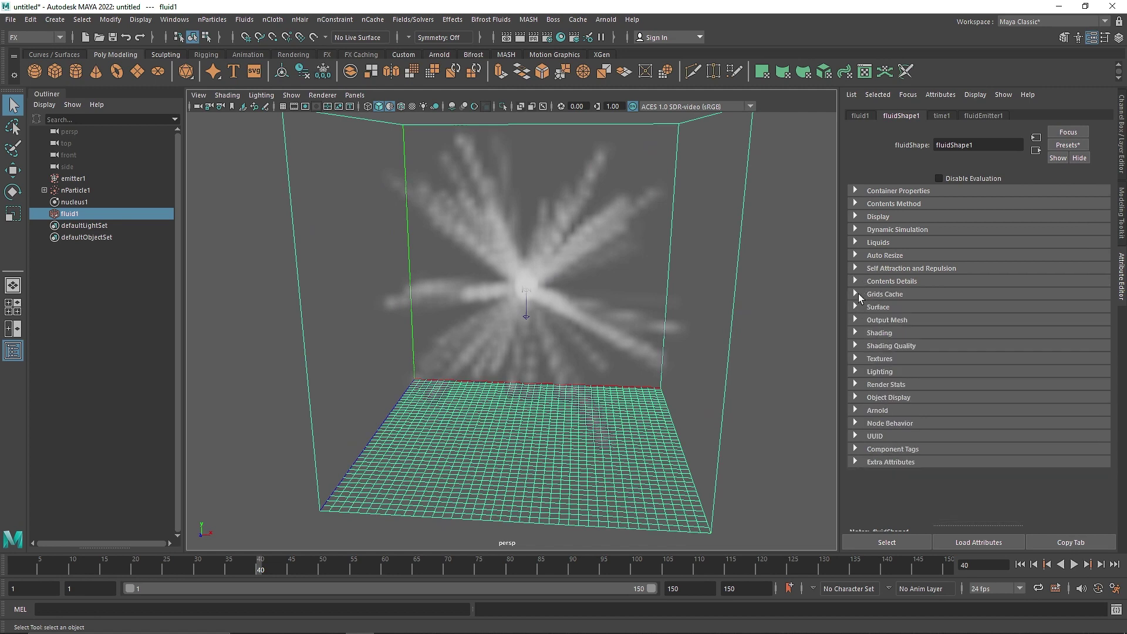
left_click(889, 372)
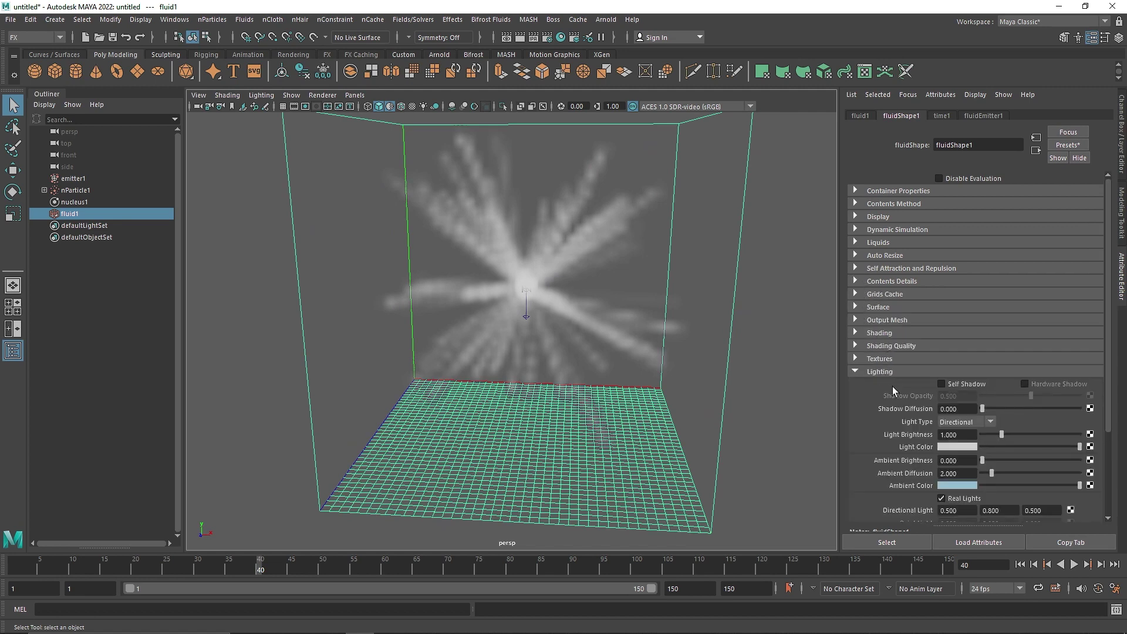
left_click(962, 384)
left_click_drag(1011, 394, 1126, 404)
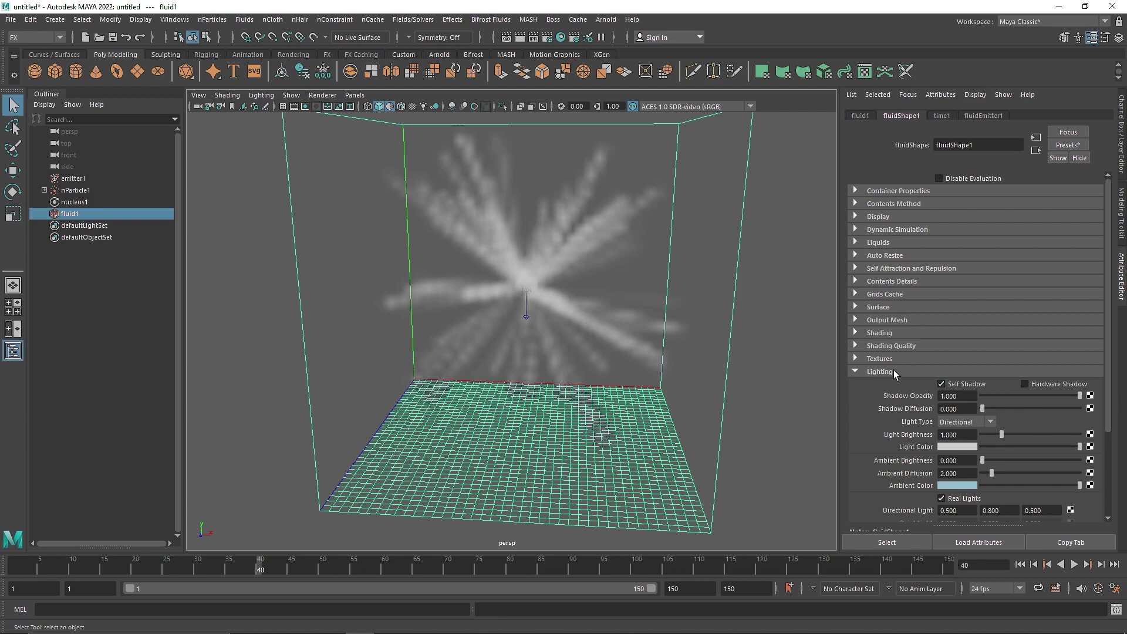
left_click(890, 370)
Replay the simulation to frame 28 and examine the self-shadowed smoke from another angle.
left_click(1020, 564)
left_click(1075, 565)
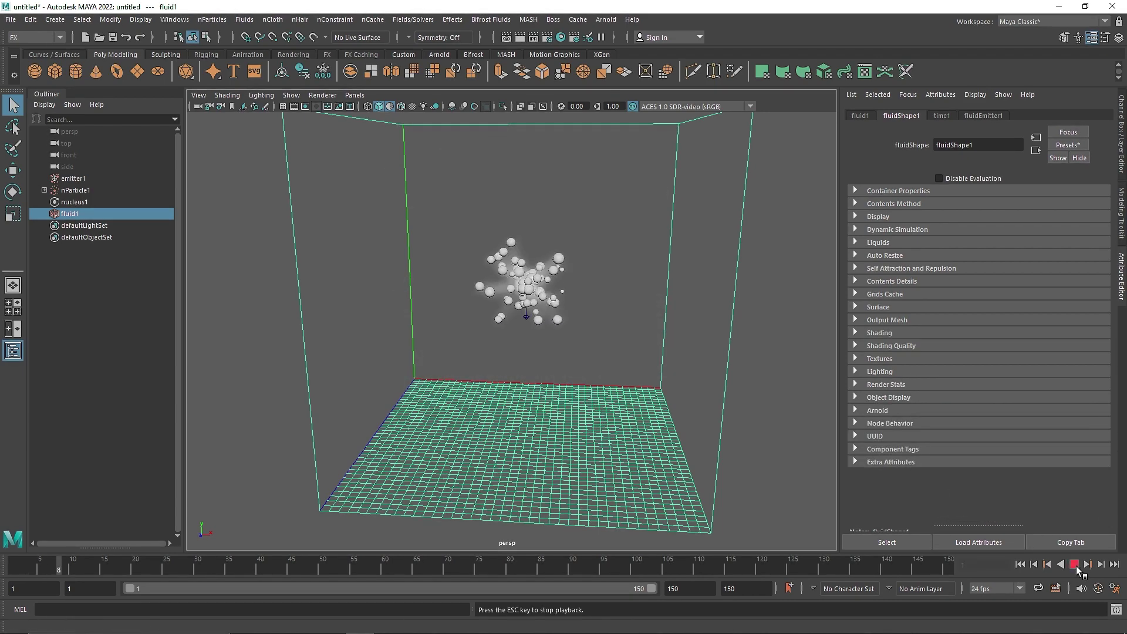
left_click(1075, 564)
left_click_drag(652, 352, 619, 404, "alt")
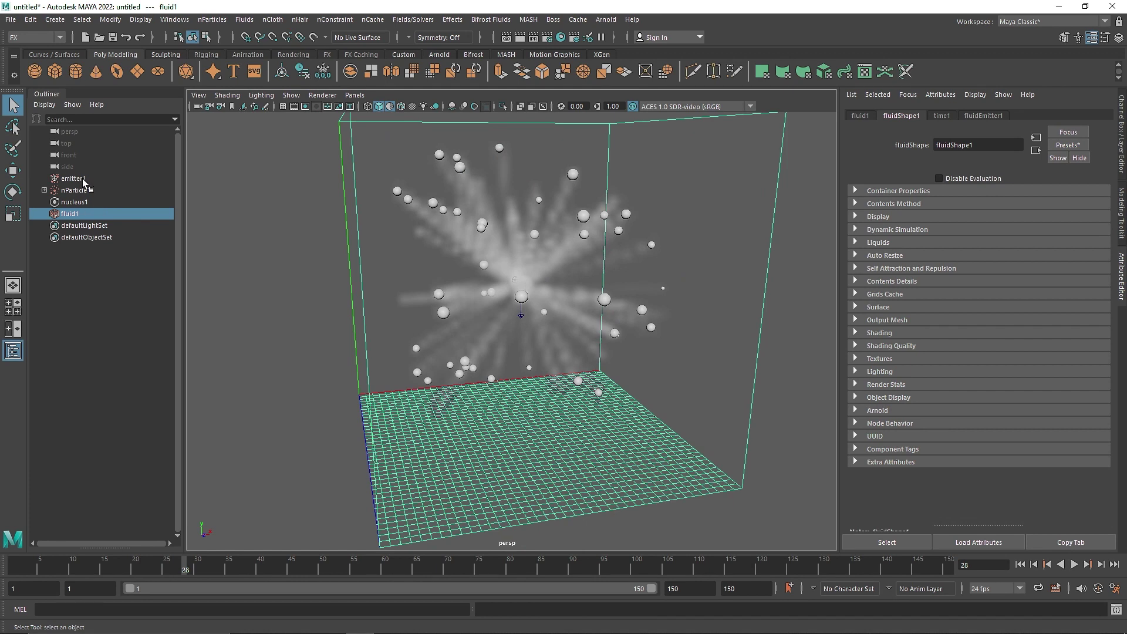
At frame 10, set emitter1's Rate to 300 particles per second and key it.
left_click(74, 178)
left_click(71, 566)
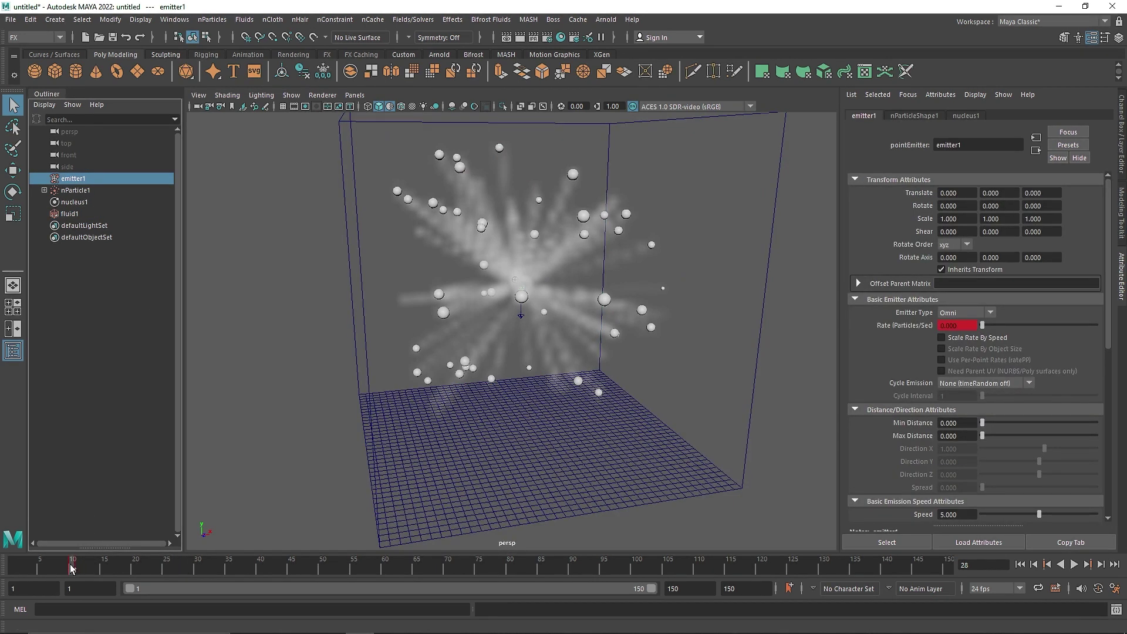
key("Return")
right_click(935, 326)
left_click(936, 342)
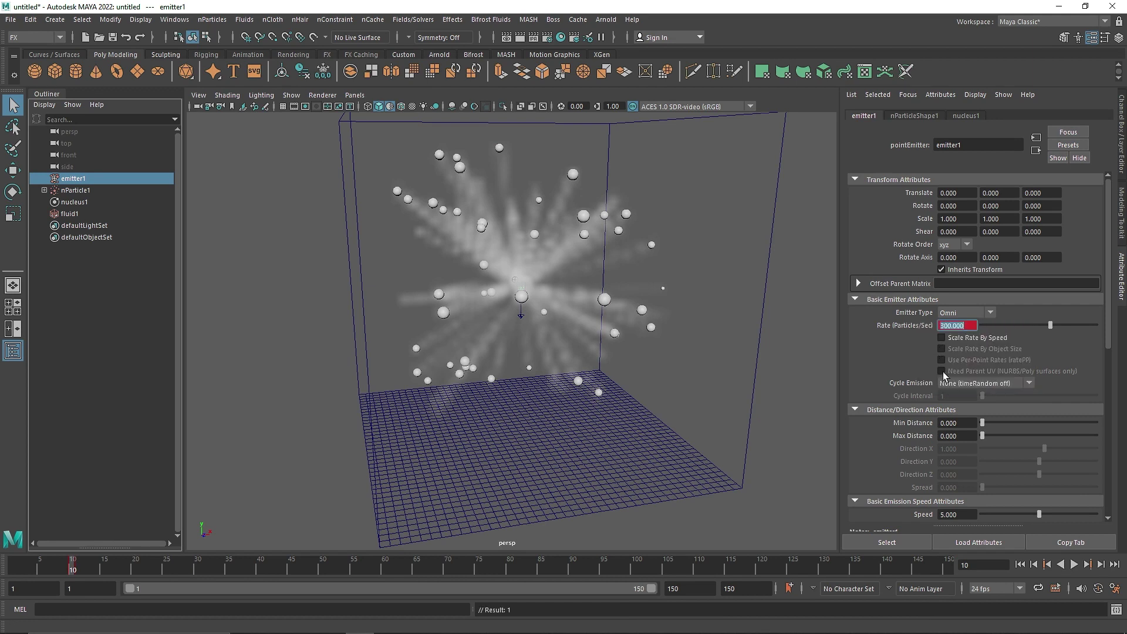
Replay the simulation to frame 37 and orbit around the burst to examine the added smoke trails.
left_click(1019, 564)
left_click(1073, 564)
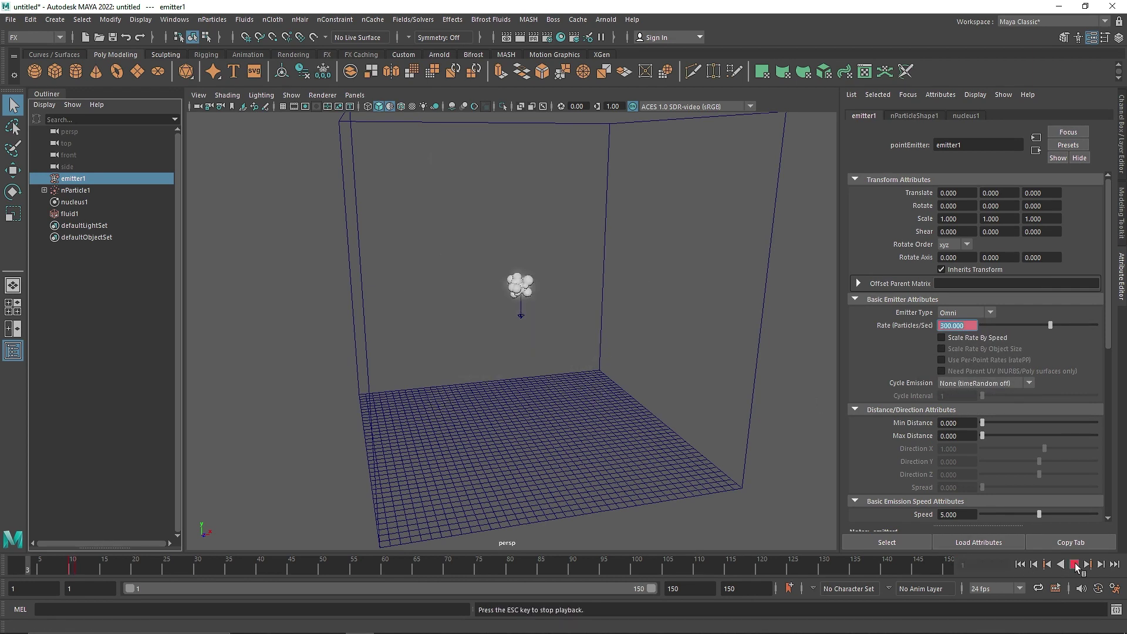
left_click(1074, 564)
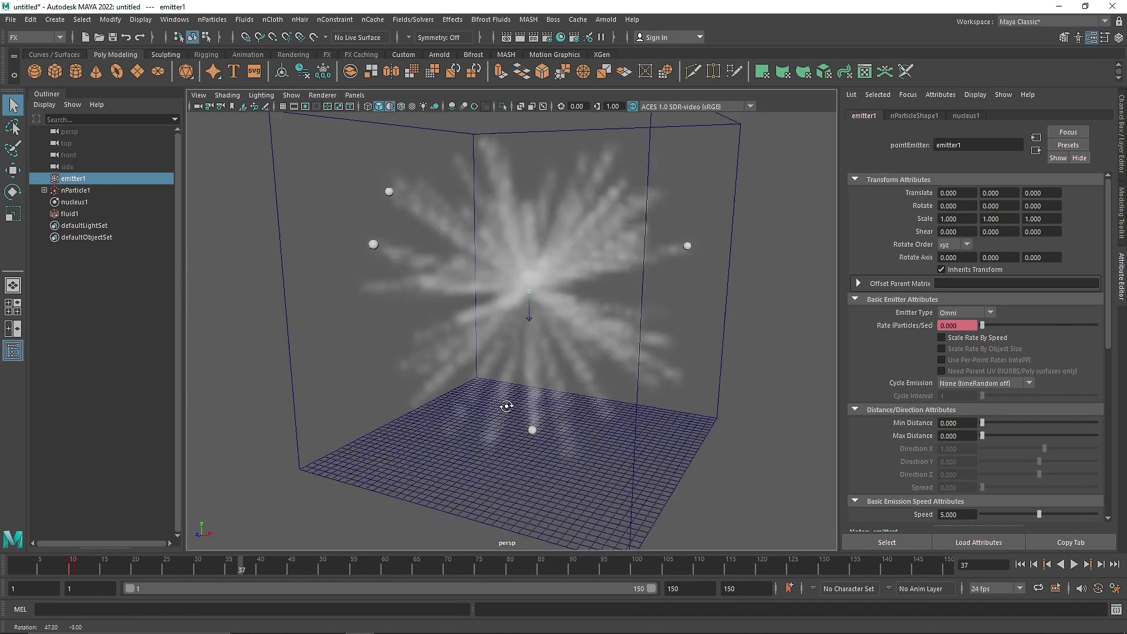
Set the density Noise of the fluid1 container to 0.1.
left_click(82, 213)
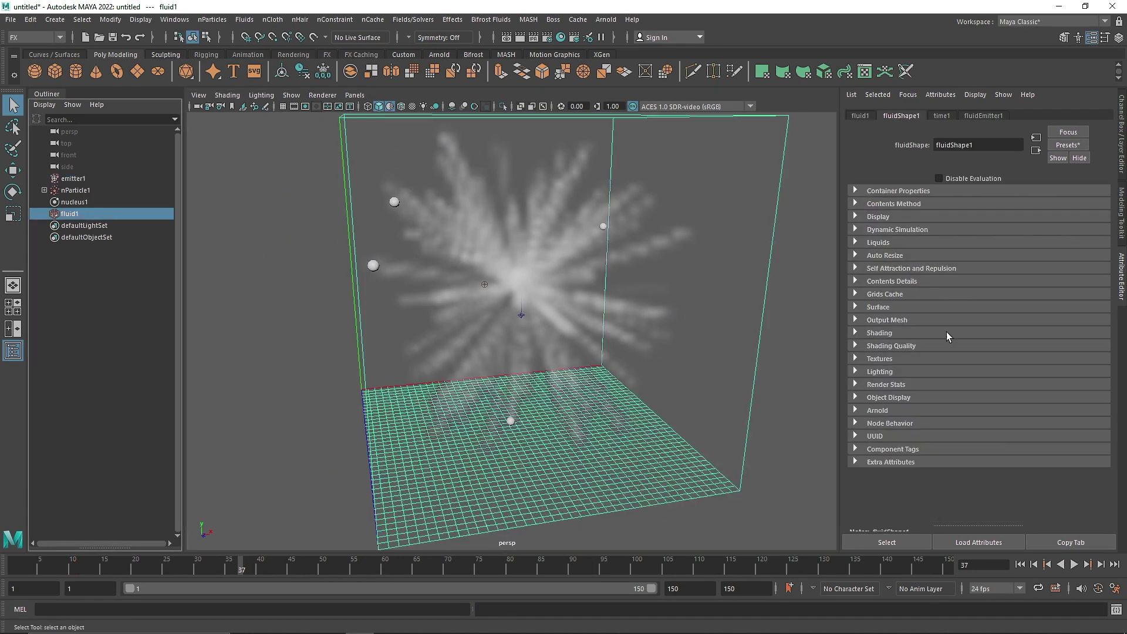
left_click(897, 281)
left_click(886, 294)
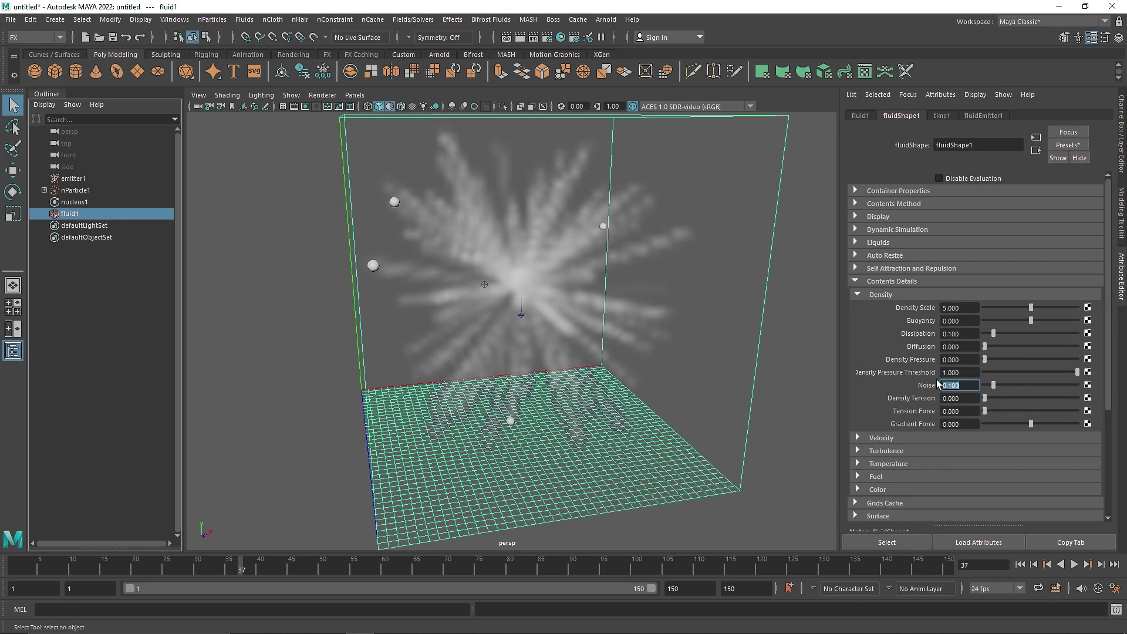
Replay the simulation from the start to frame 42 and examine the noise in the smoke trails from the front.
left_click(1020, 564)
left_click(1075, 564)
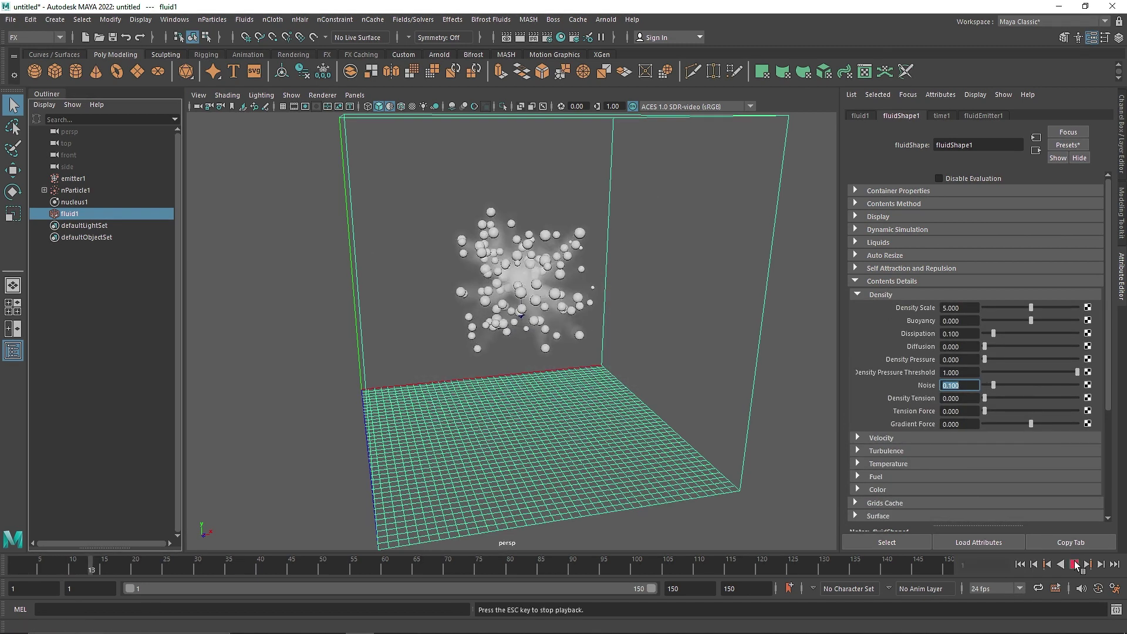
left_click(1074, 564)
left_click_drag(581, 337, 614, 324, "alt")
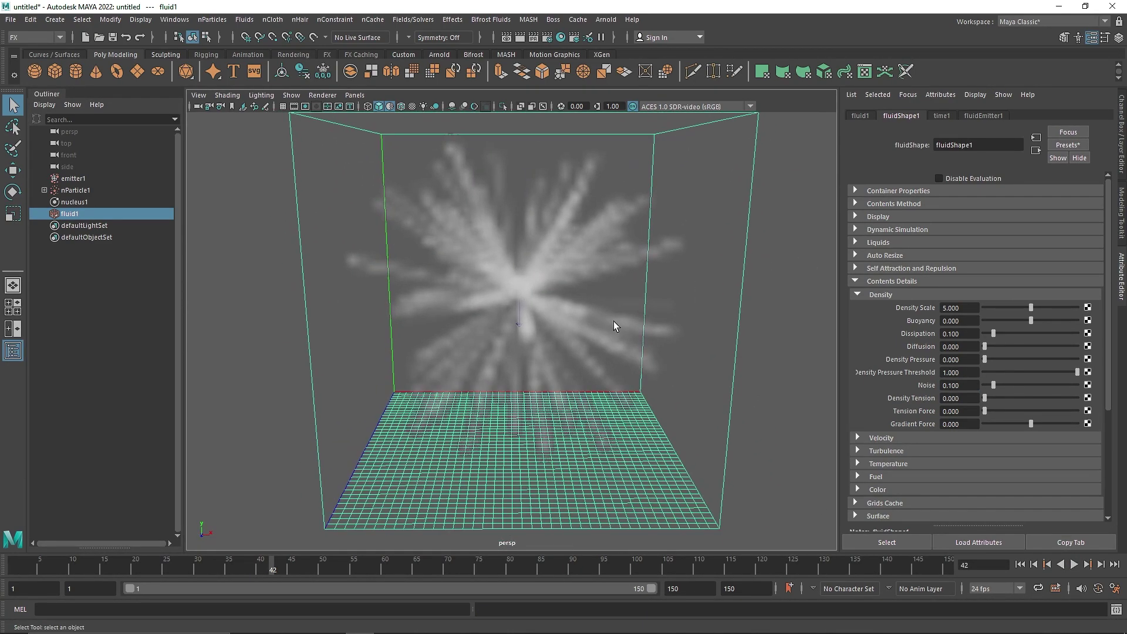
Adjust the detail and quality settings of fluid1's dynamic solver and replay the simulation to frame 54.
left_click(874, 293)
left_click(885, 231)
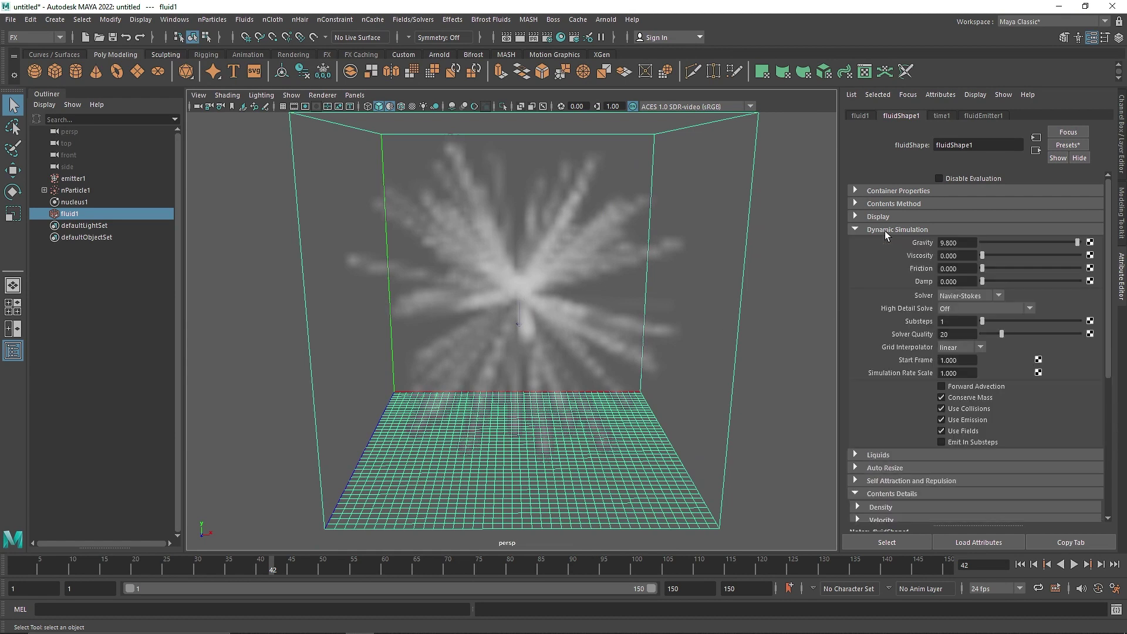
left_click(949, 310)
left_click(959, 332)
left_click(886, 230)
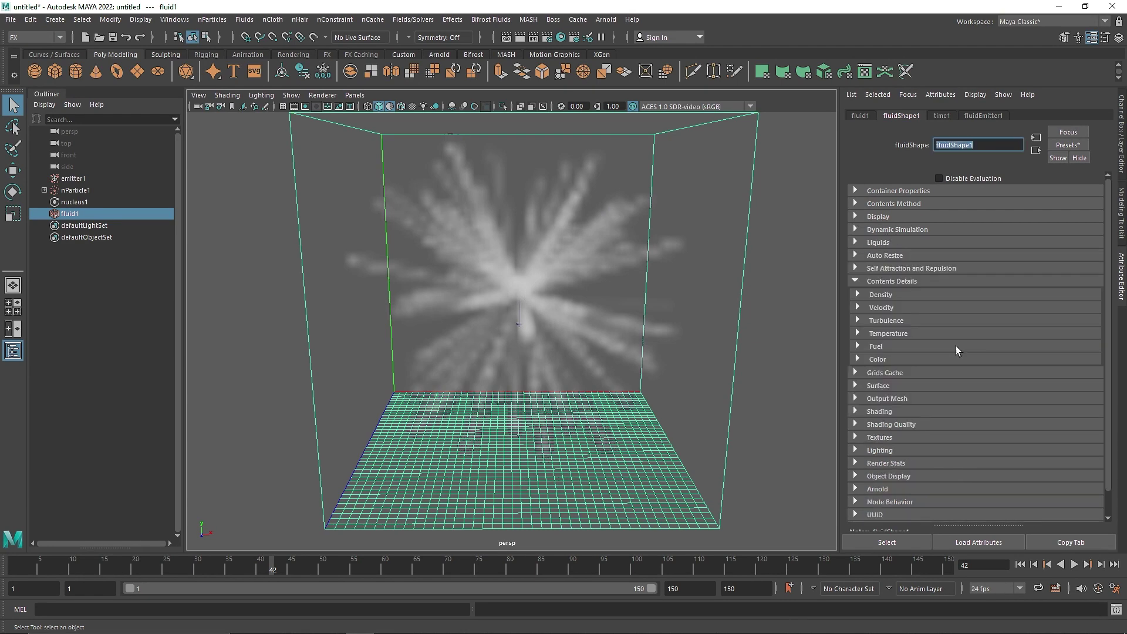
left_click(1074, 564)
left_click(1023, 564)
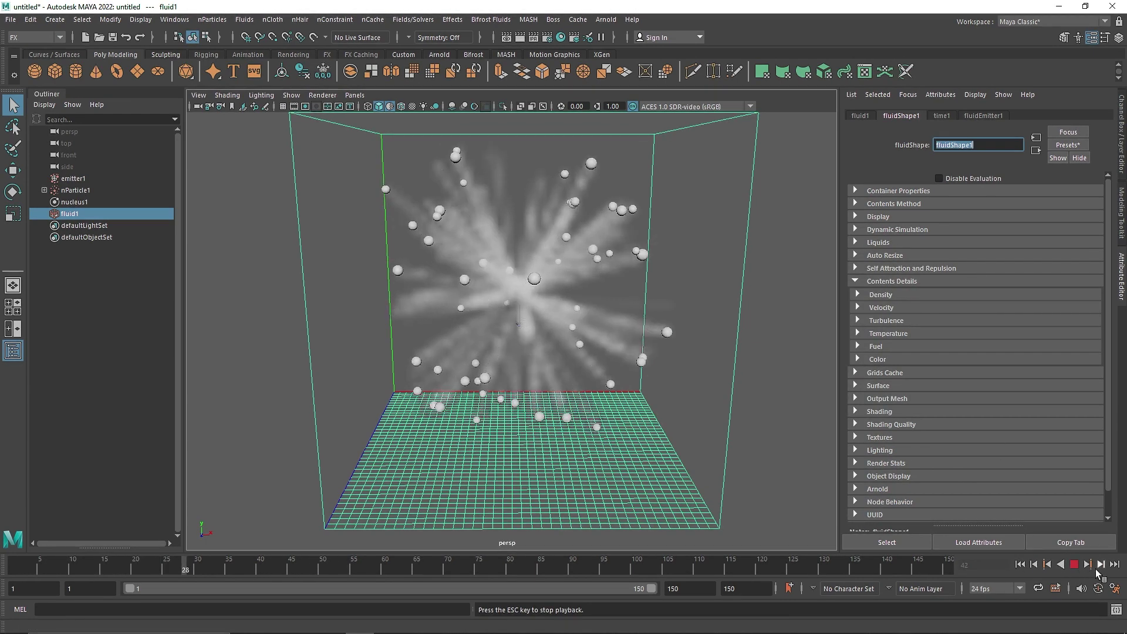
left_click(1075, 564)
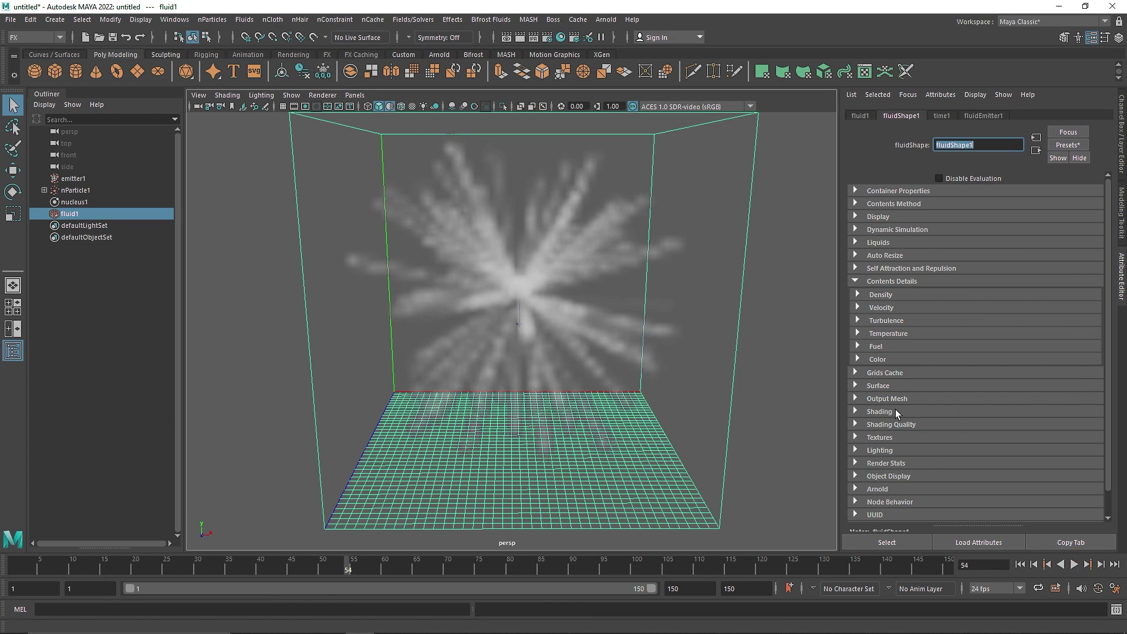
In the shading settings of fluid1, set the Incandescence Input to Density.
left_click(895, 410)
scroll(896, 410, "down", 6)
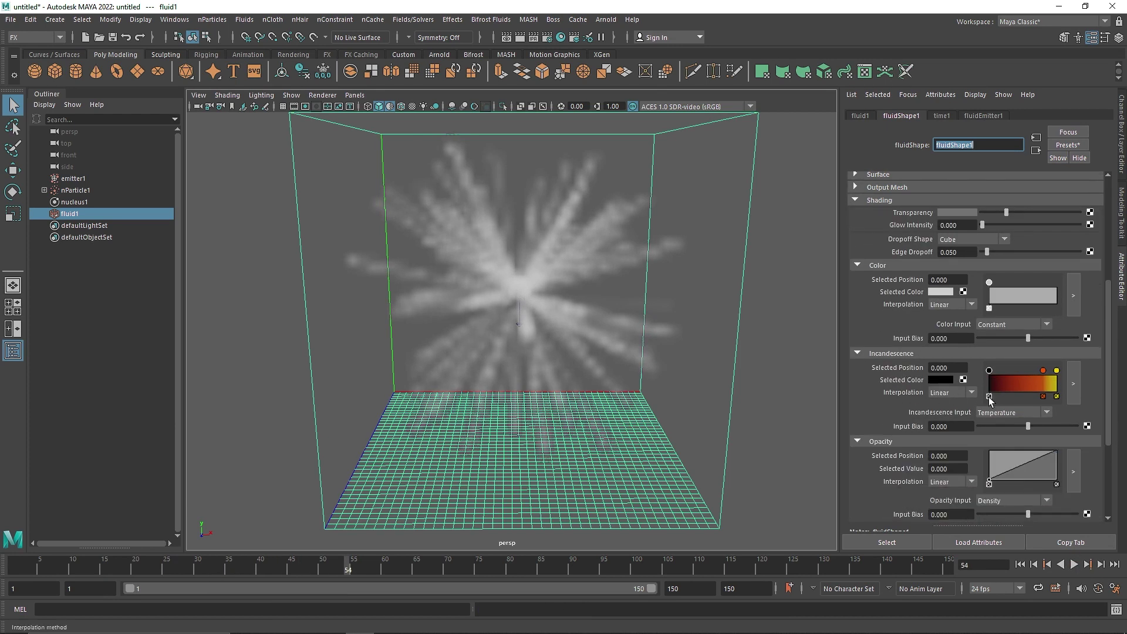
left_click(1010, 412)
left_click(1005, 472)
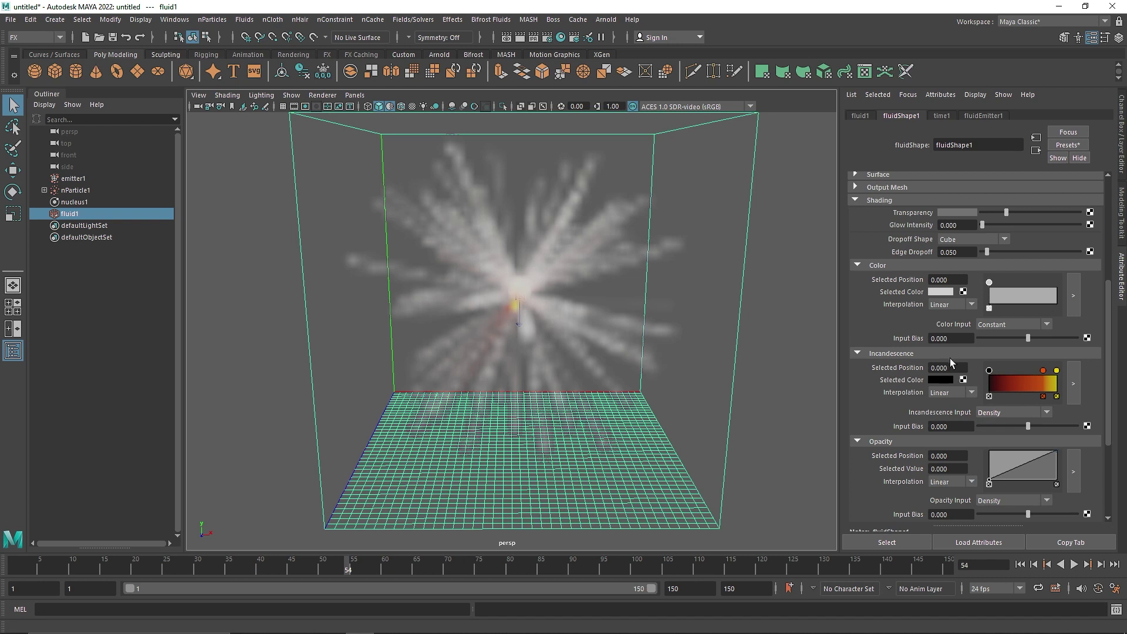
Set the fluid's shading colour to black and lower its Transparency to nearly black.
left_click(946, 296)
left_click_drag(957, 352, 898, 352)
left_click_drag(1005, 211, 988, 213)
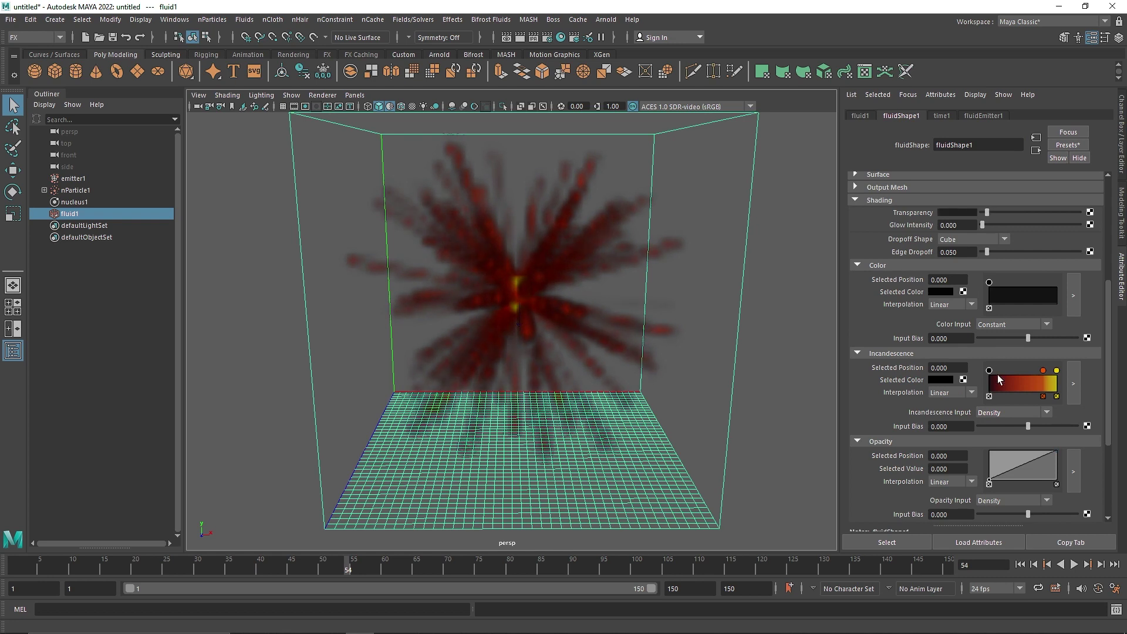
Remove the black marker from the Incandescence ramp, set its input to Center Gradient and move the orange marker to position 0.
left_click(990, 397)
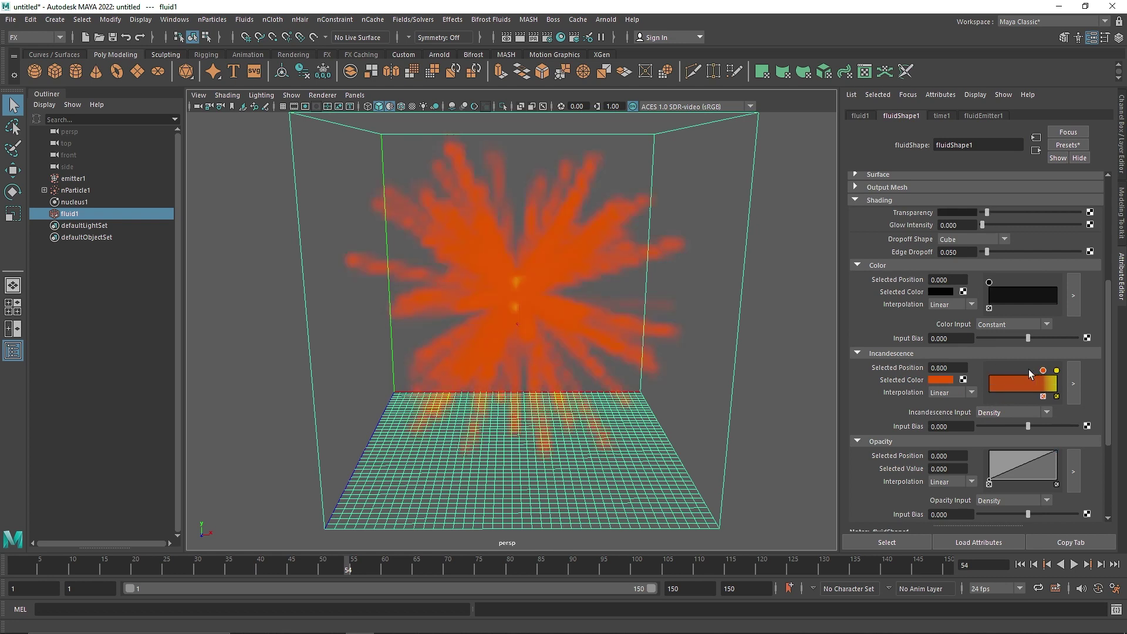
left_click_drag(1031, 377, 1004, 377)
left_click(1012, 413)
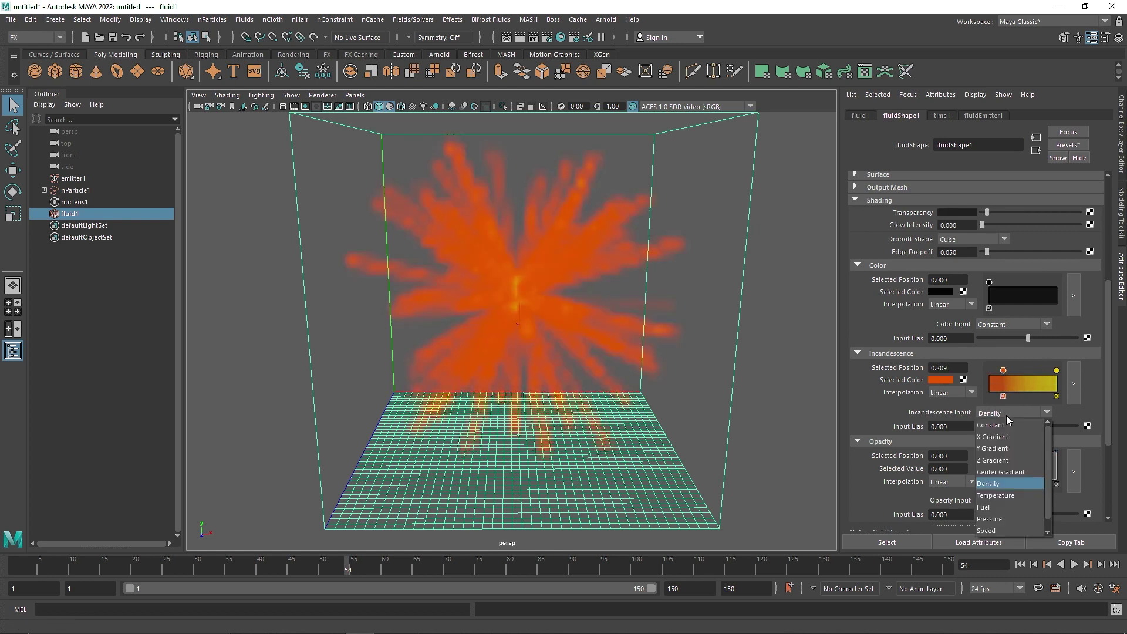
left_click(1005, 472)
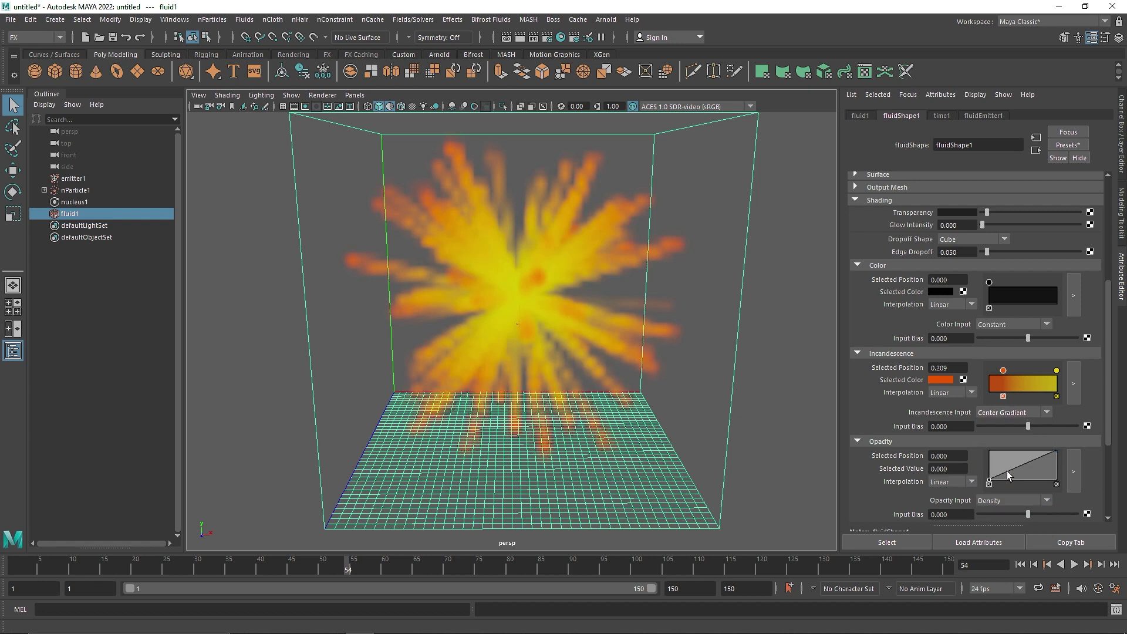
left_click_drag(1003, 372, 986, 375)
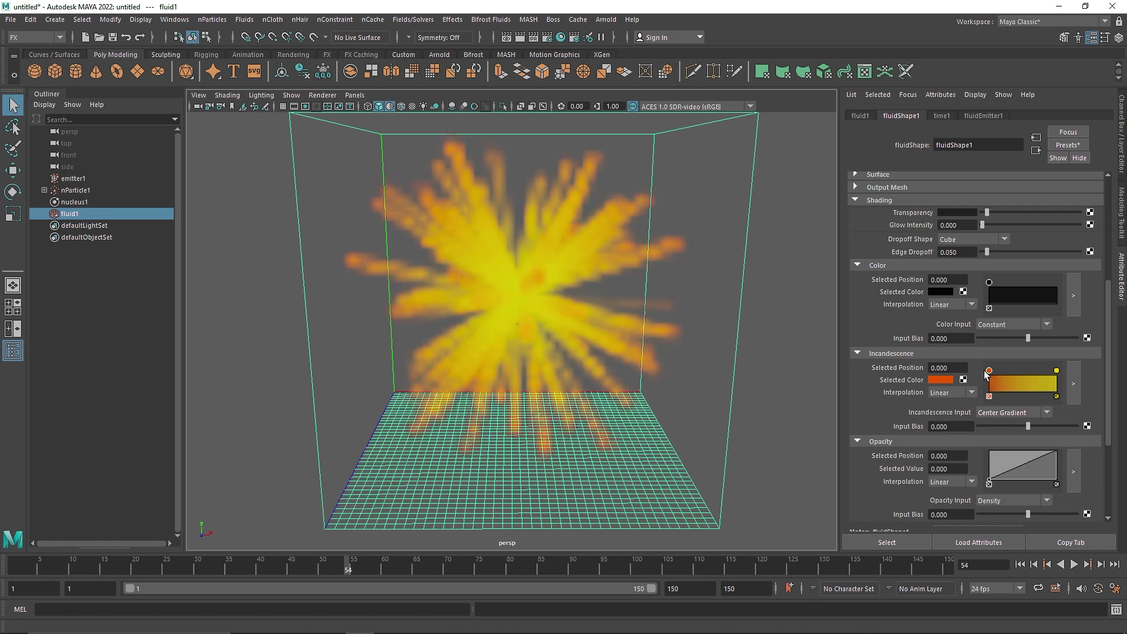
Recolour the Incandescence ramp with blue at position 0 and cyan at position 1.
left_click(940, 380)
left_click(949, 353)
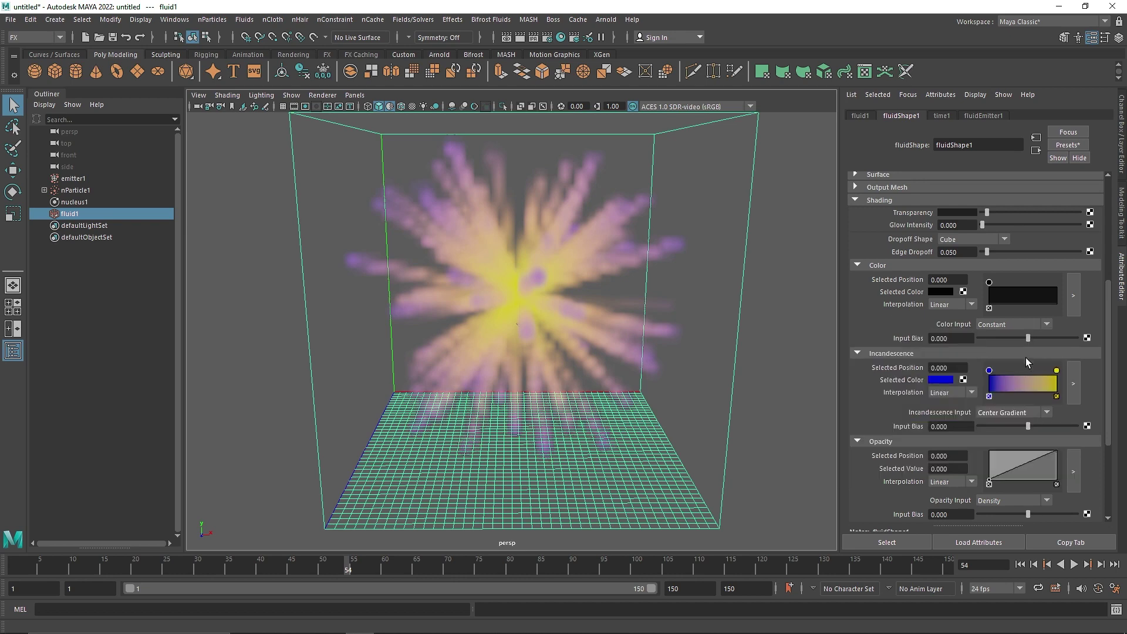
left_click(938, 381)
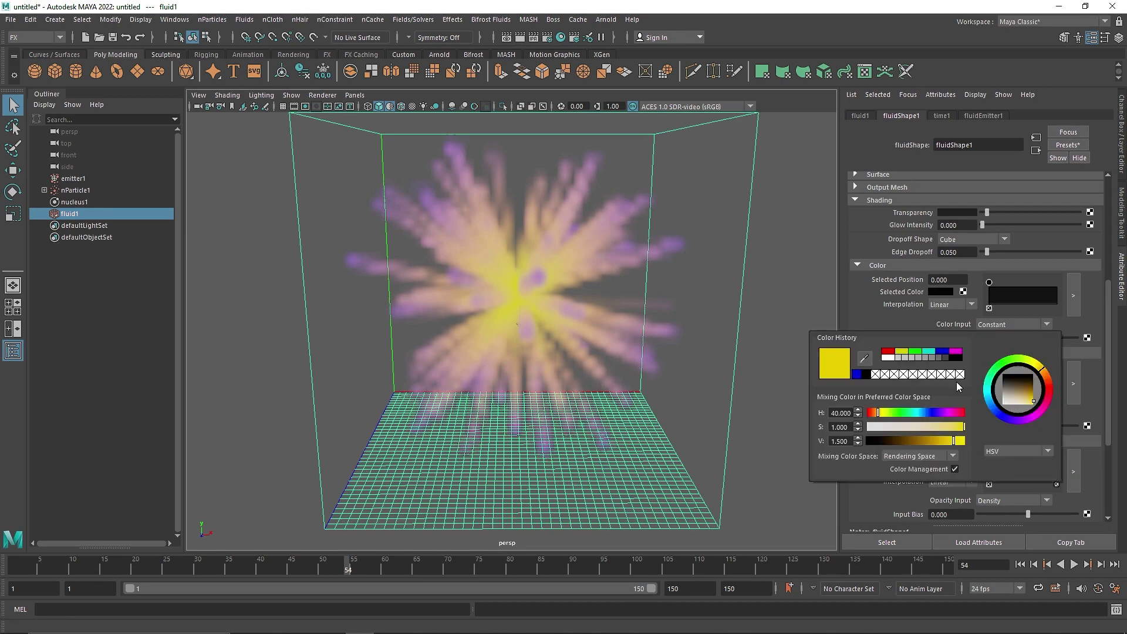
left_click(939, 352)
left_click(931, 352)
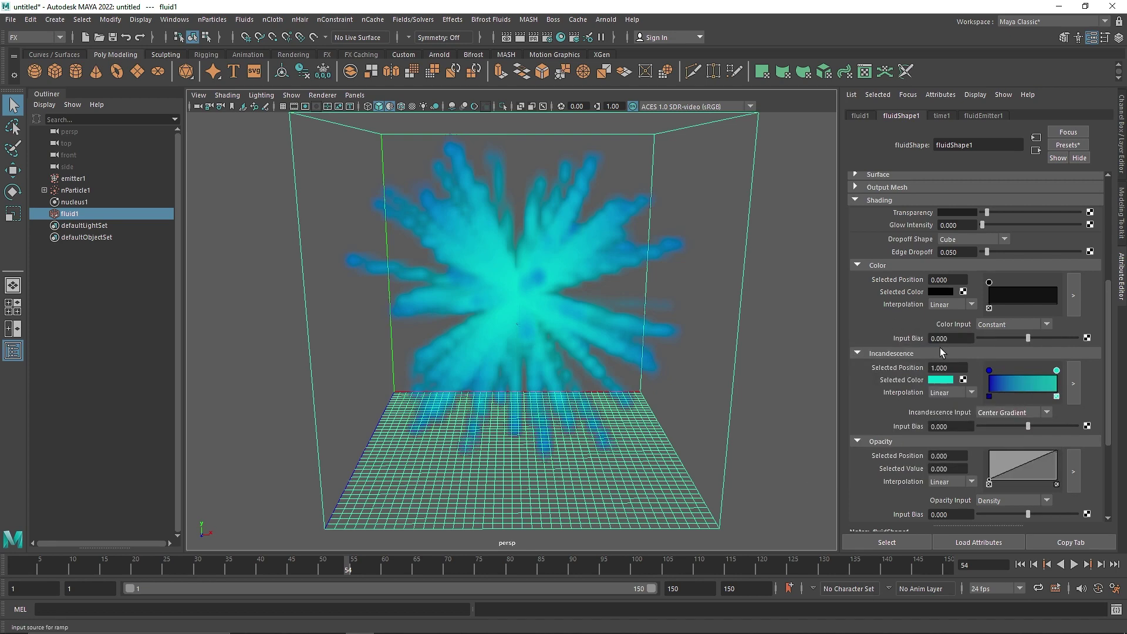
Add a red marker at about position 0.513 of the Incandescence ramp and raise the Input Bias to about 0.146.
left_click(949, 381)
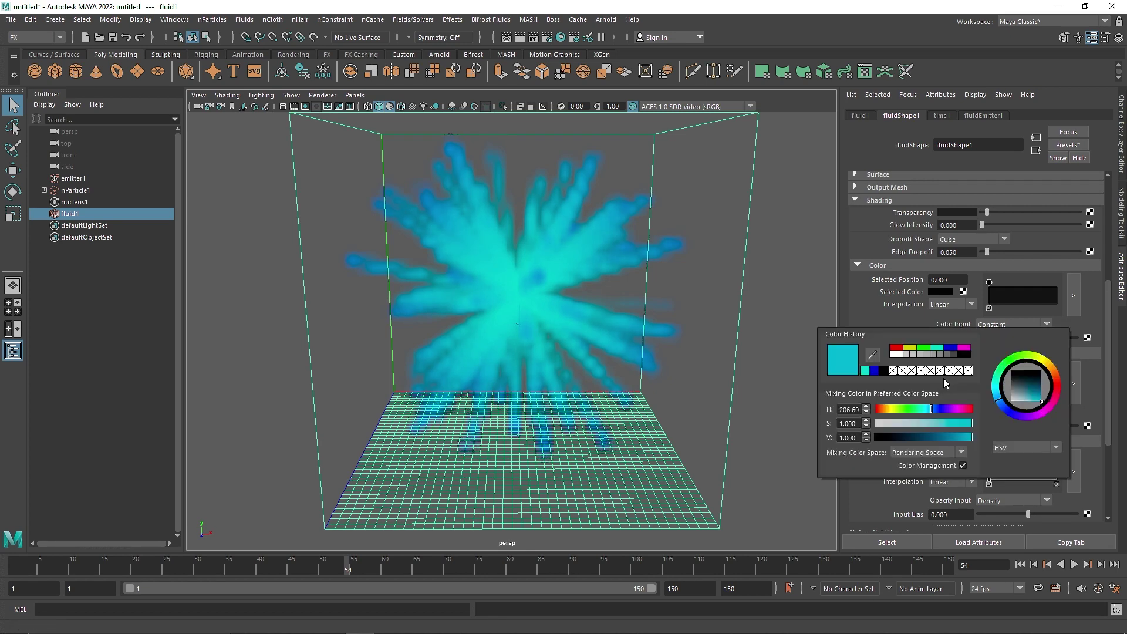
left_click(908, 348)
left_click(896, 348)
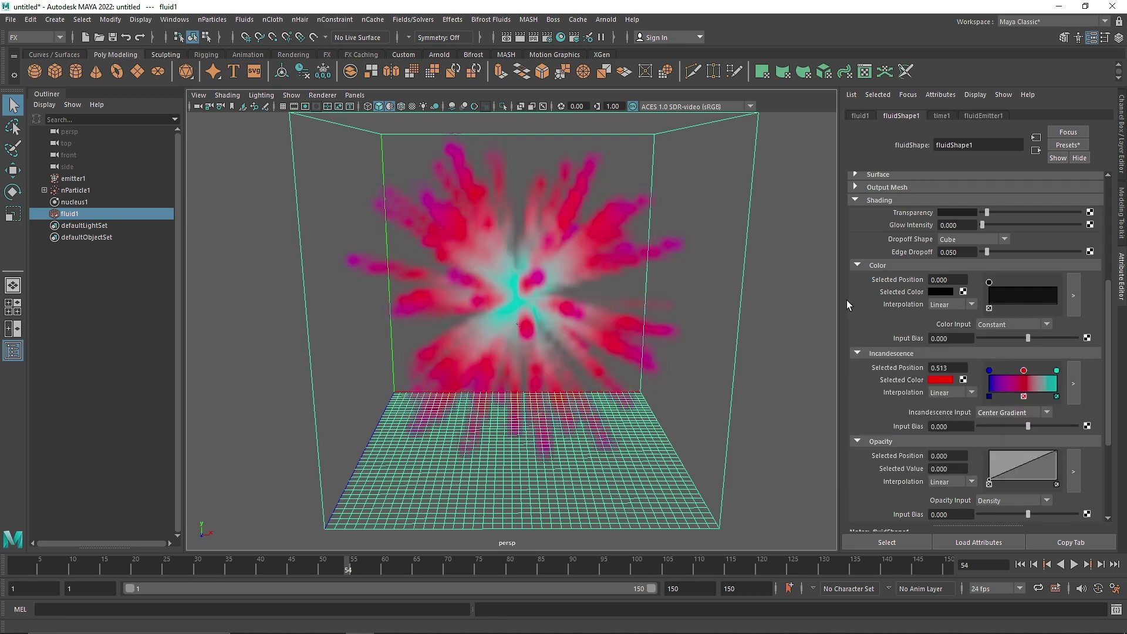
left_click_drag(1028, 426, 1034, 429)
Replay the simulation twice to about frame 32 and examine the blue, red and cyan burst from different views.
left_click_drag(757, 317, 710, 352, "alt")
left_click(1073, 564)
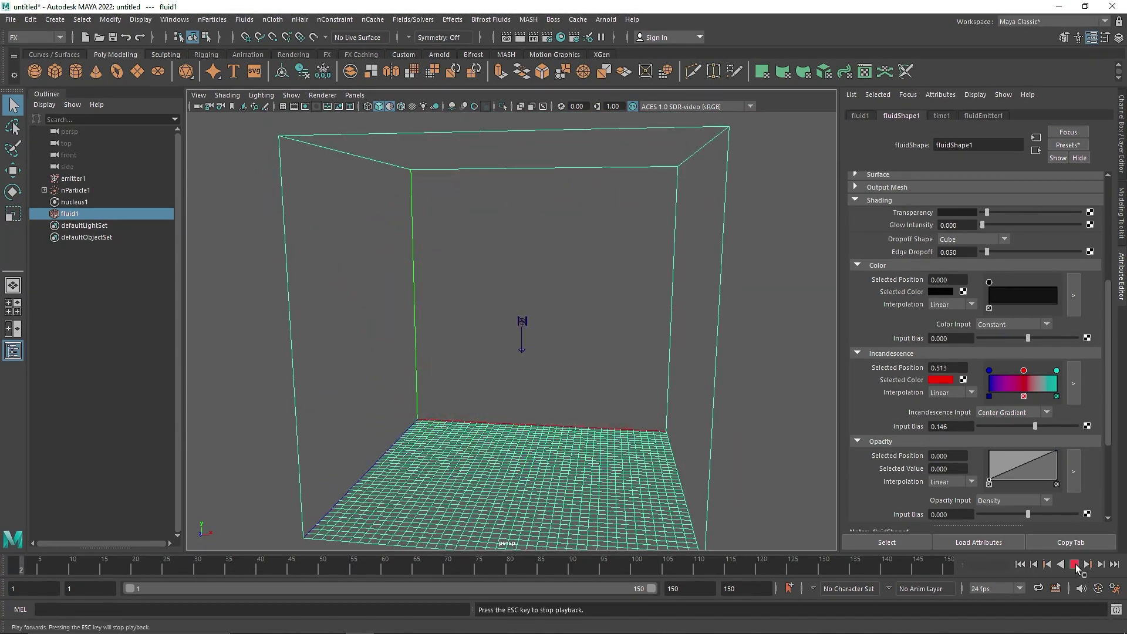
left_click(1073, 564)
left_click_drag(610, 433, 610, 439, "alt")
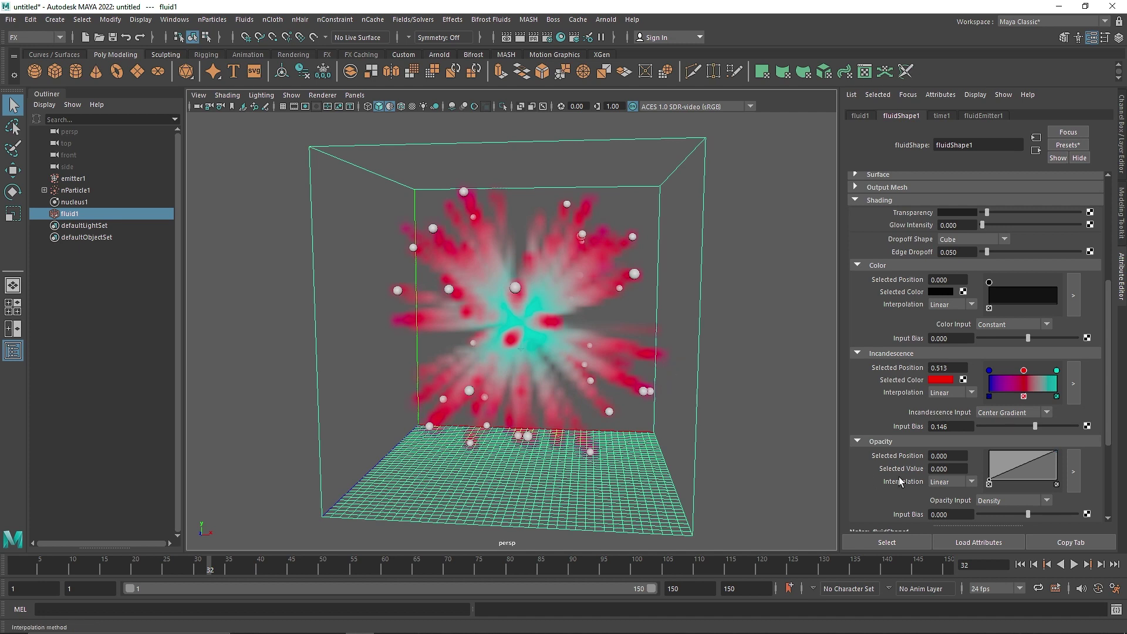
left_click(1019, 563)
left_click(1074, 564)
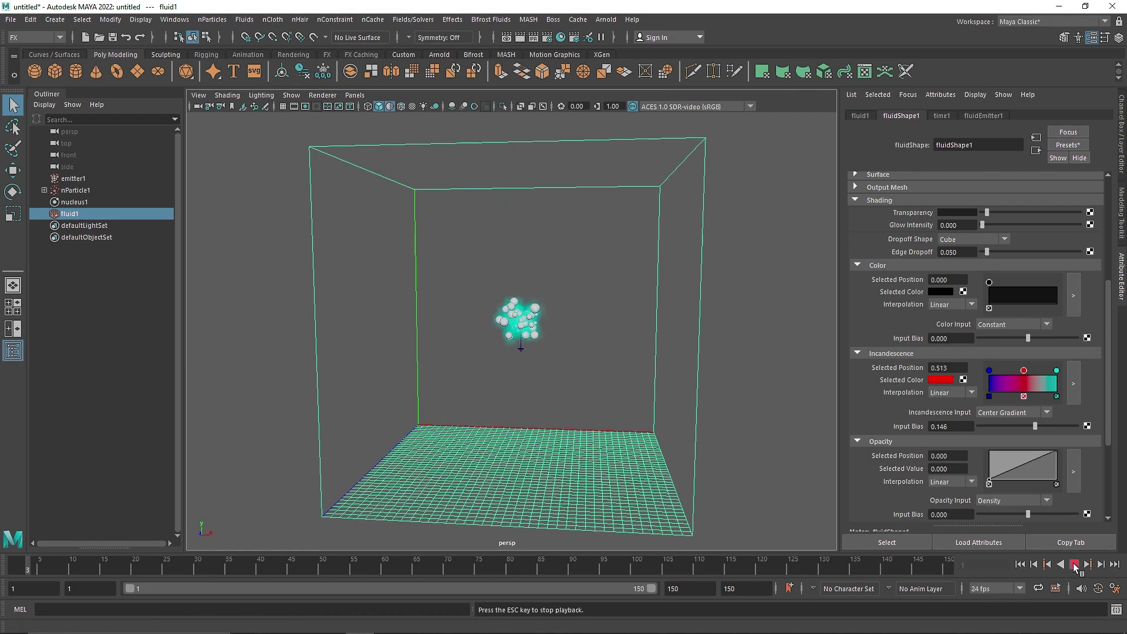
left_click(1074, 564)
right_click_drag(675, 375, 701, 405, "alt")
Set the Base Resolution of the fluid1 container to 60 and replay the simulation to frame 42.
left_click(880, 200)
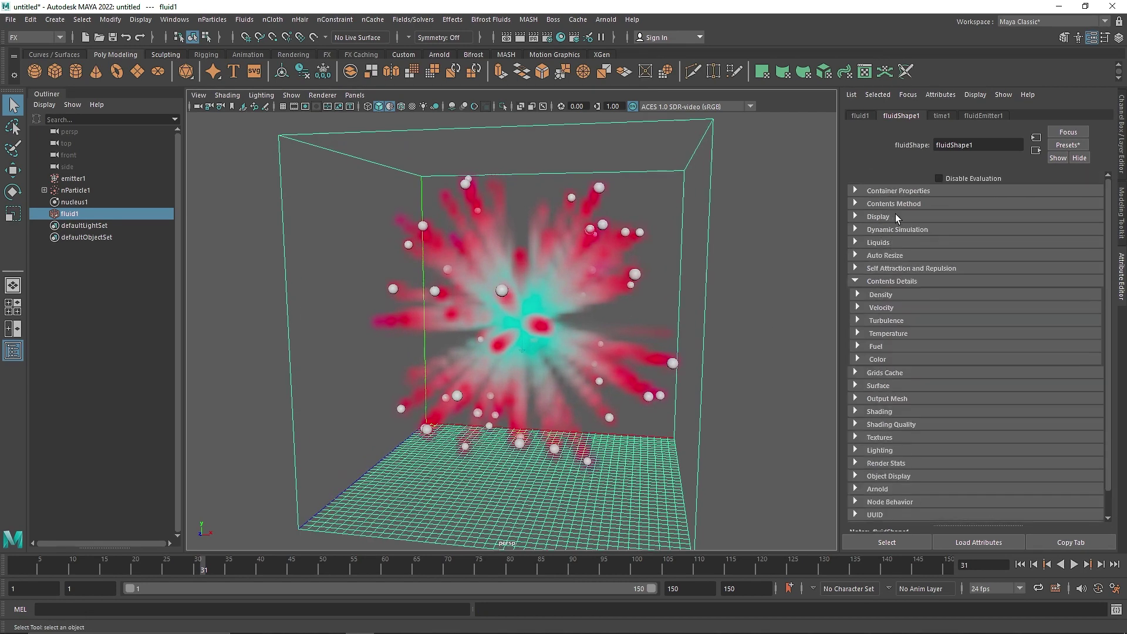
left_click(899, 193)
double_click(962, 216)
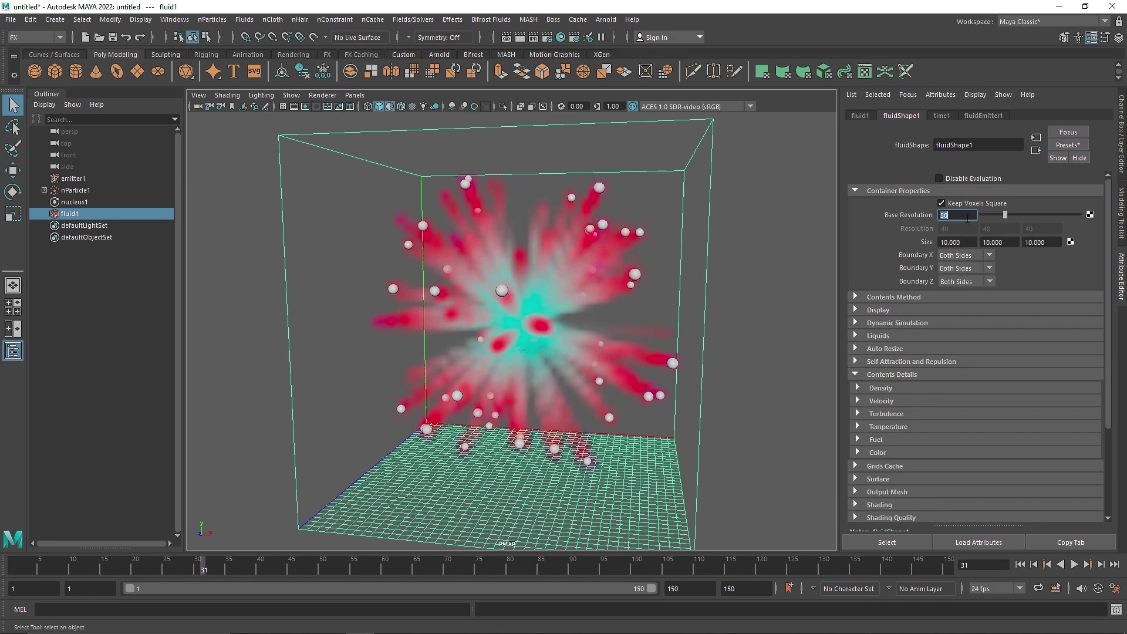
left_click(1019, 564)
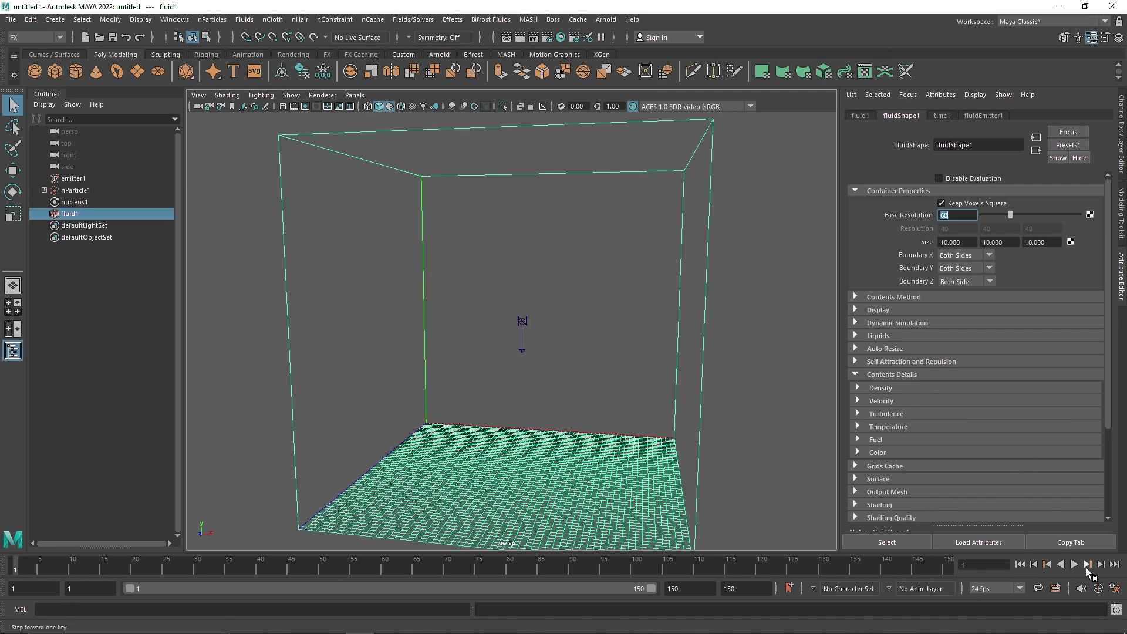
left_click(1073, 564)
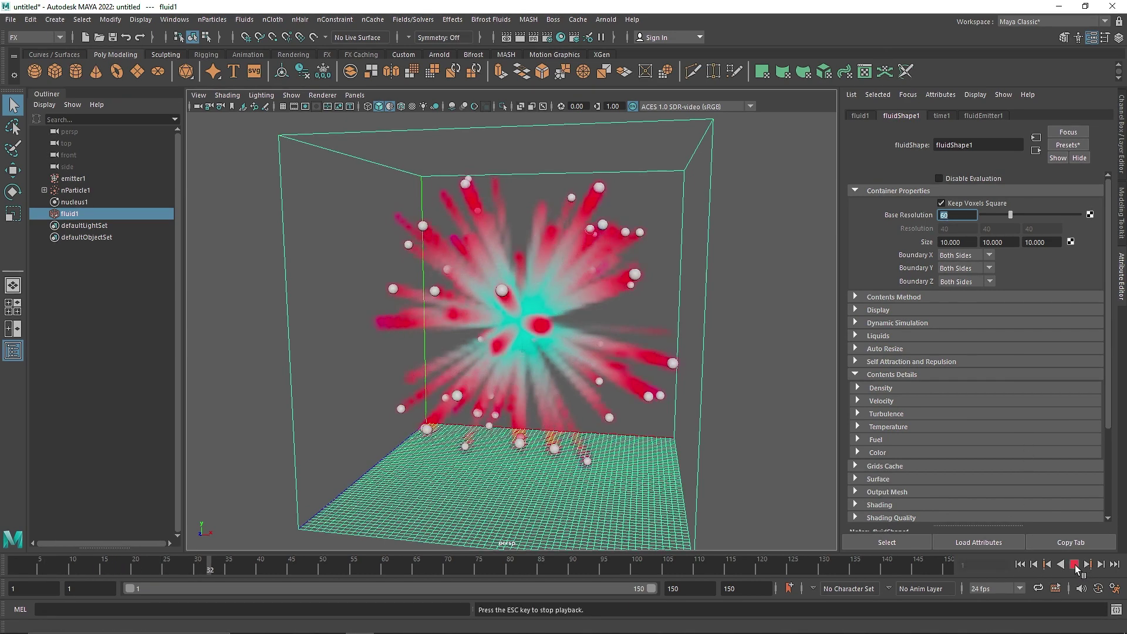
left_click(1074, 564)
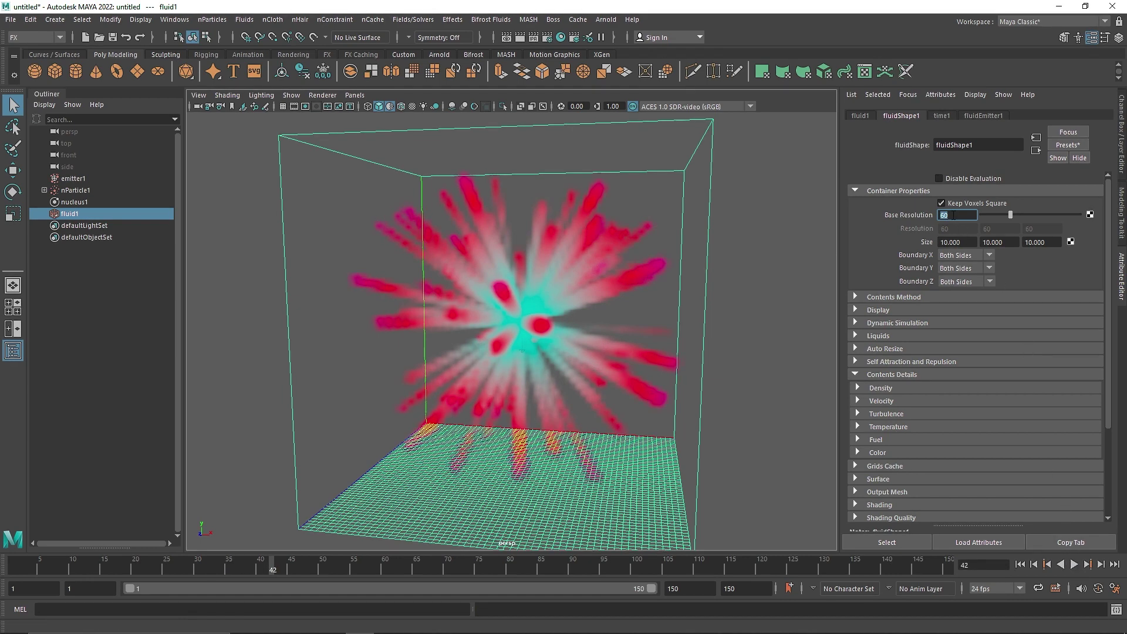
Set the container's Base Resolution to 50 and replay the simulation to frame 32, viewing the burst from the front.
type("50")
key("Return")
left_click(1074, 564)
left_click(1021, 563)
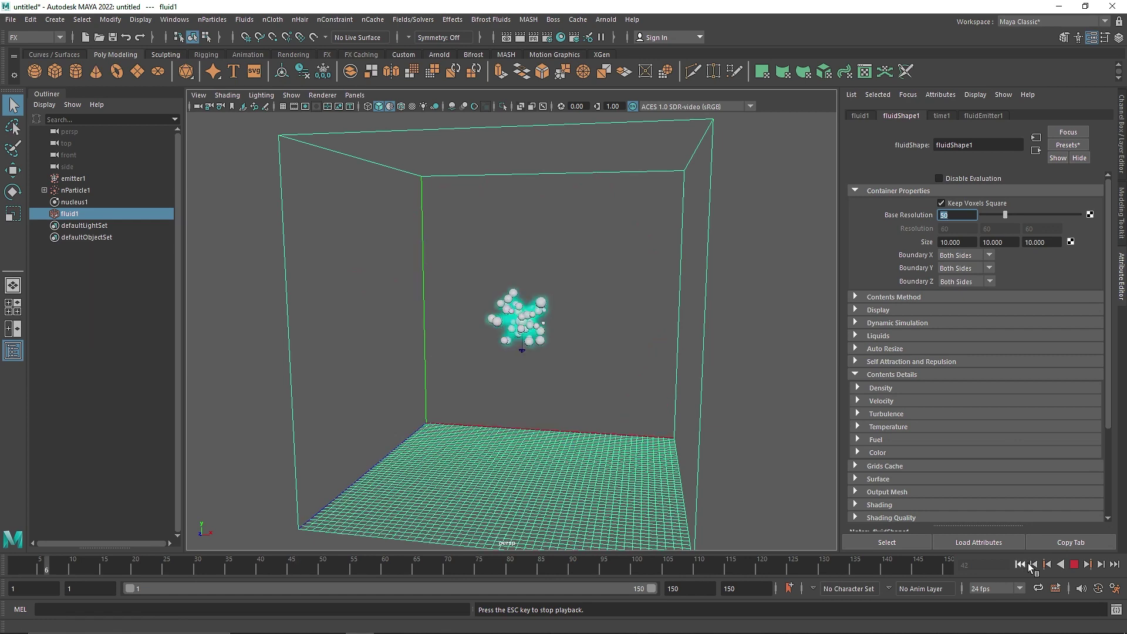
left_click(1074, 564)
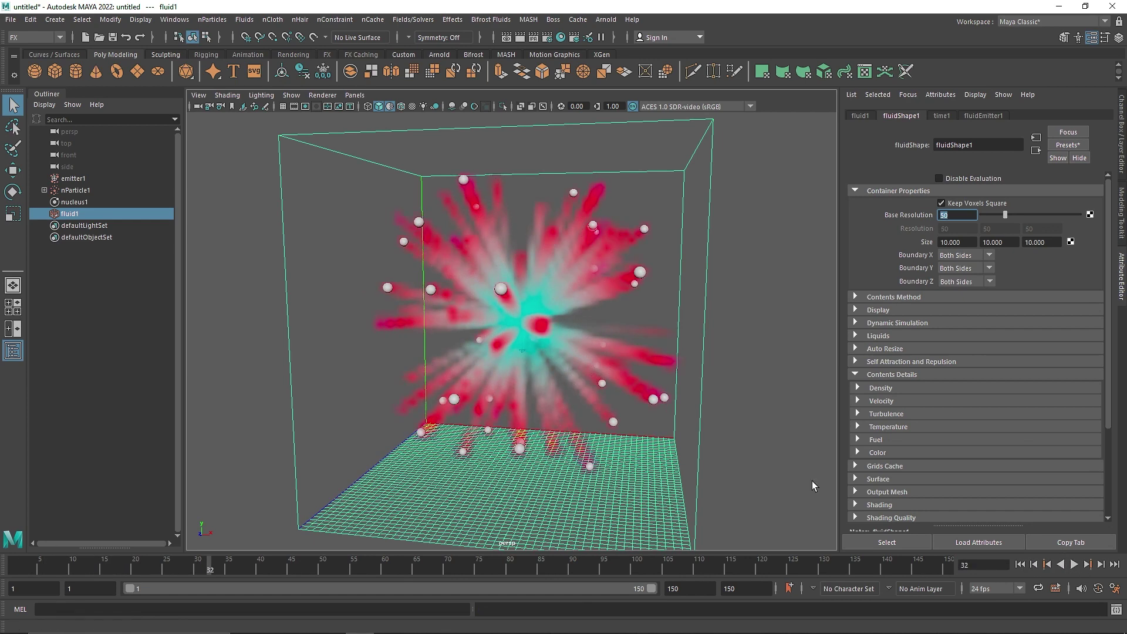
left_click_drag(649, 420, 667, 419, "alt")
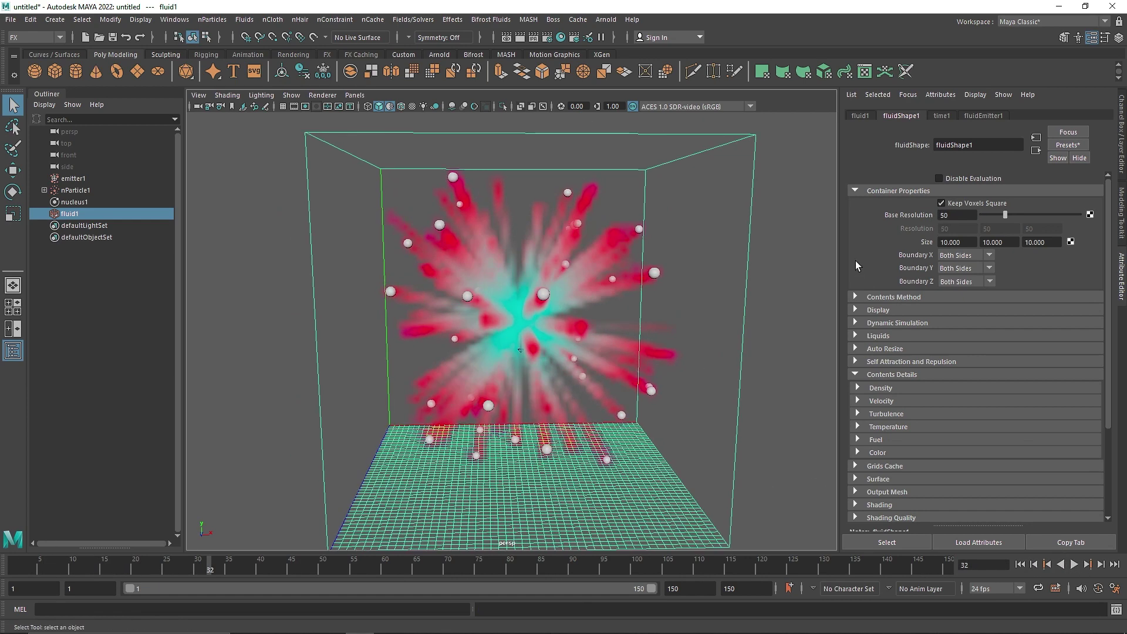
Set the velocity Swirl of fluid1 to 2 and replay the simulation to frame 39.
left_click(872, 192)
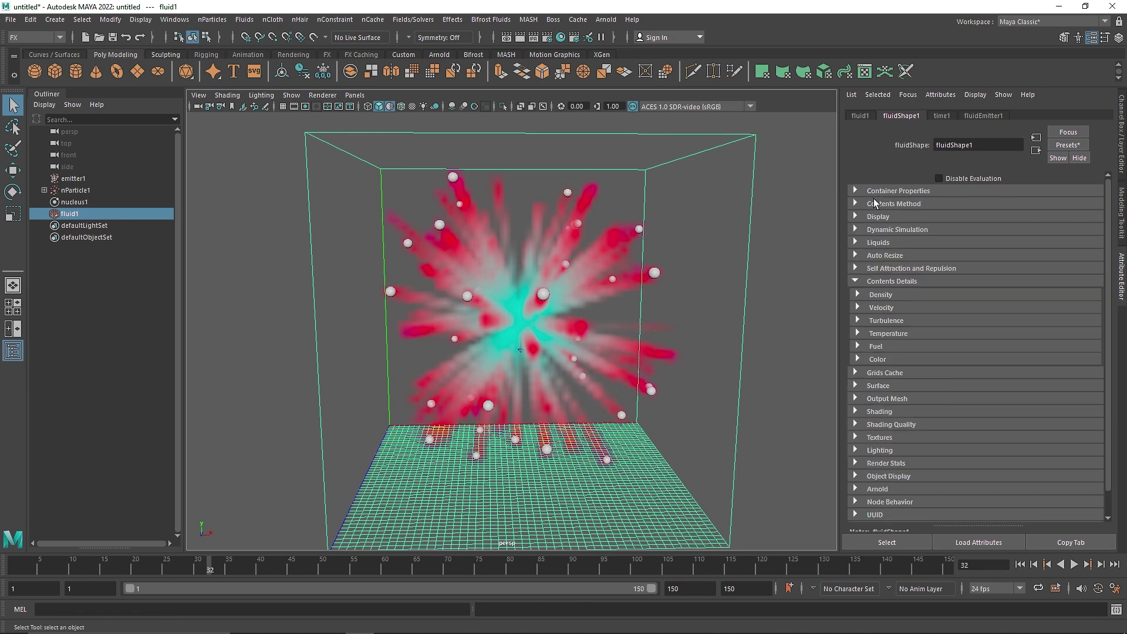
left_click(886, 306)
left_click(957, 334)
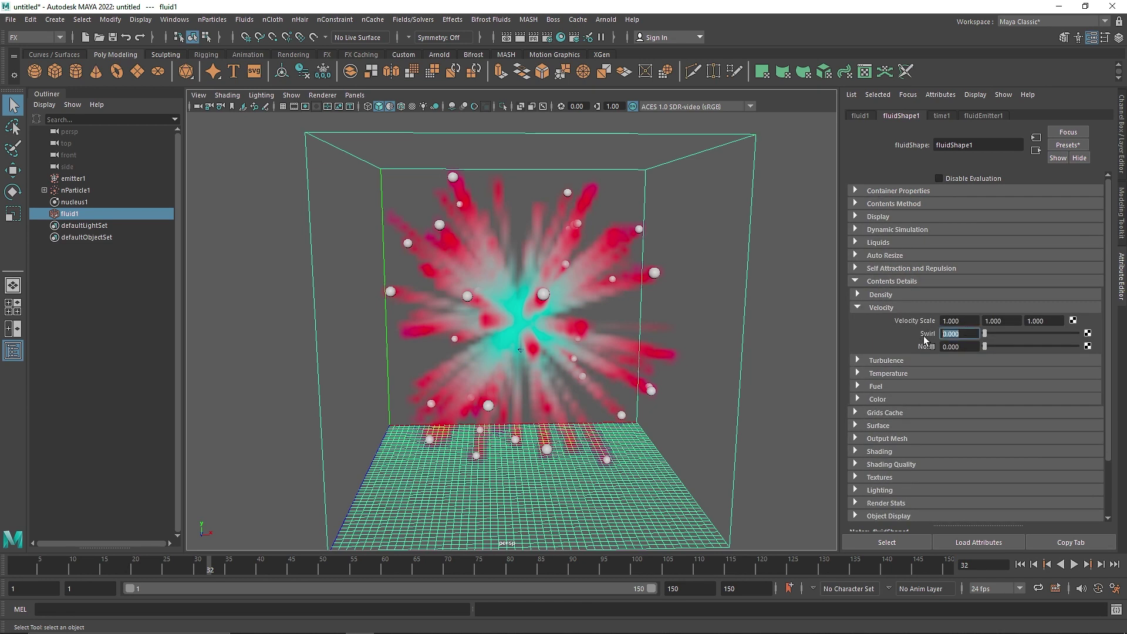
left_click(1019, 564)
left_click(1073, 564)
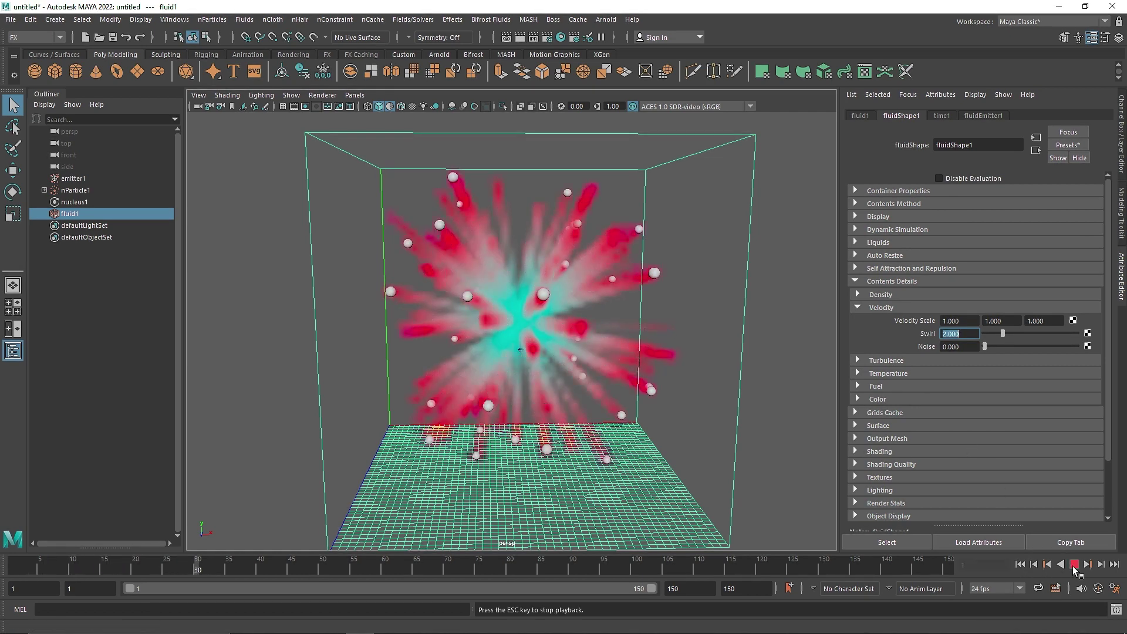
left_click(1075, 565)
Set the Turbulence Strength of fluid1 to 0.2 and replay the simulation from the start.
left_click(881, 307)
left_click(885, 317)
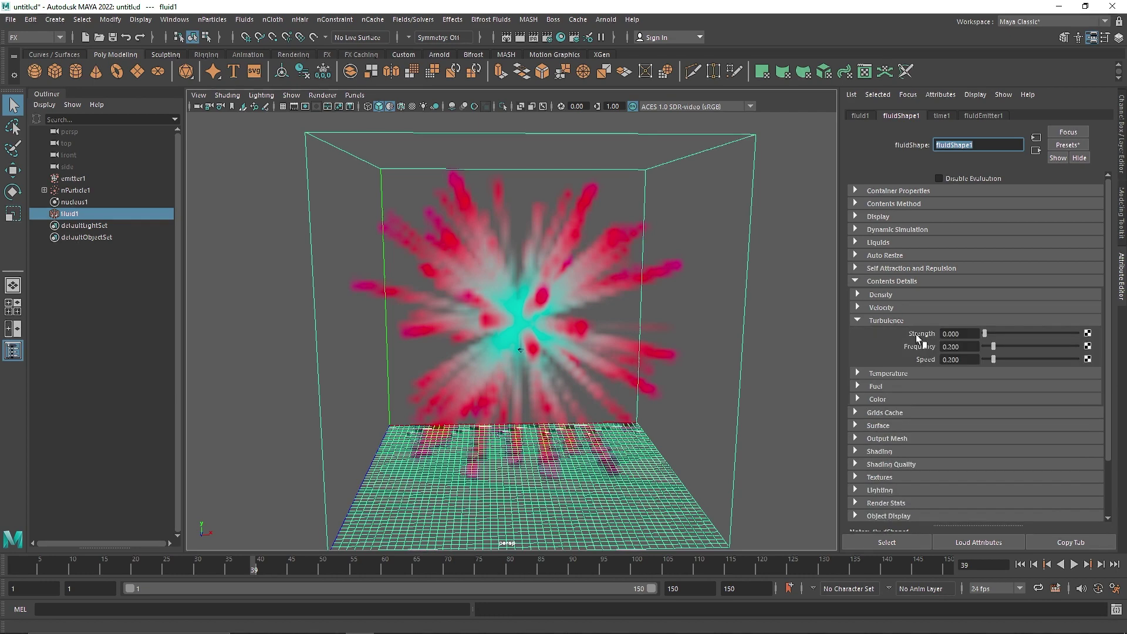
left_click(953, 333)
type("0.2")
key("Return")
left_click(1074, 564)
left_click(1024, 565)
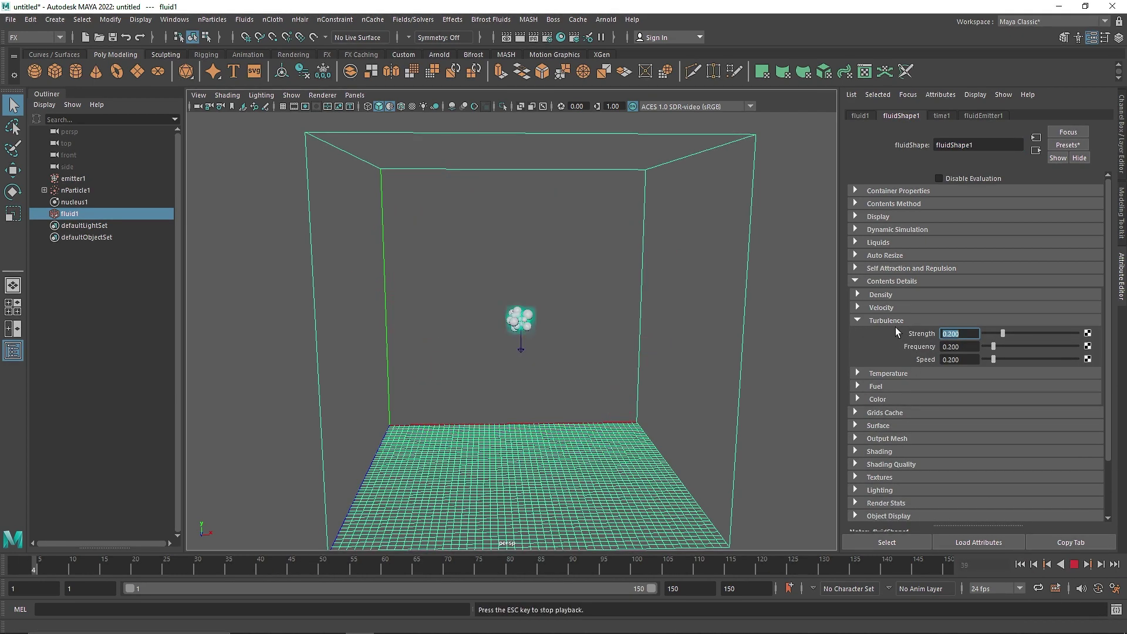
Play the turbulent burst to frame 57 and view the fluid container from a slight angle.
left_click(872, 319)
left_click(887, 295)
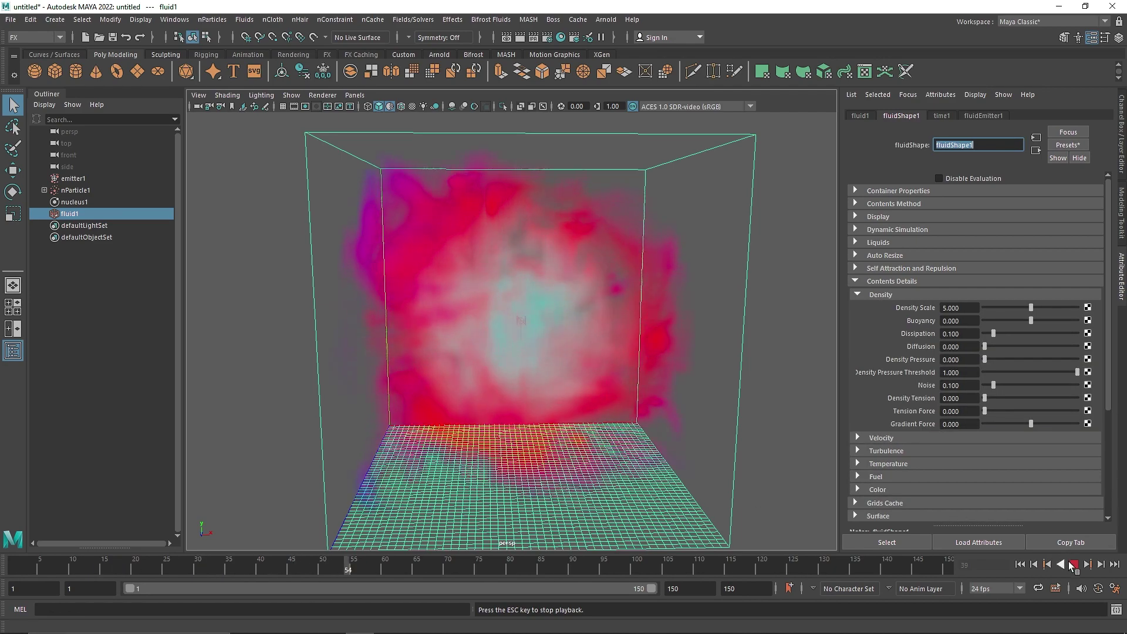
left_click_drag(757, 399, 808, 398, "alt")
key("Escape")
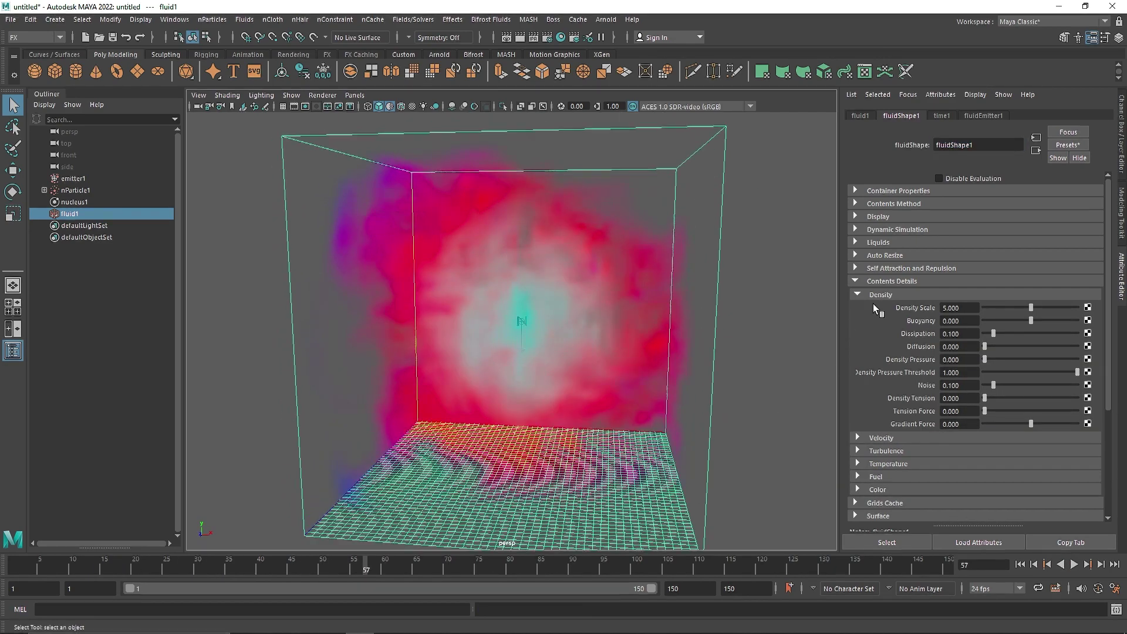
Try a Turbulence Strength of 0.1 on fluid1 by playing the simulation to frame 62, and settle on a strength of 0.05.
left_click(876, 298)
left_click(889, 321)
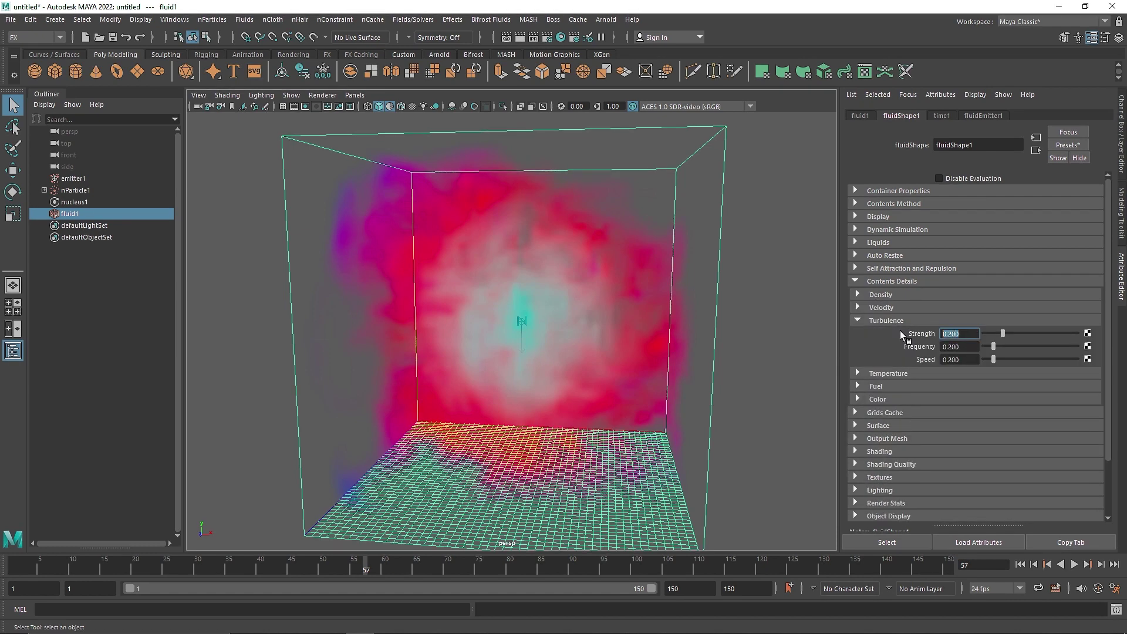
left_click(1075, 565)
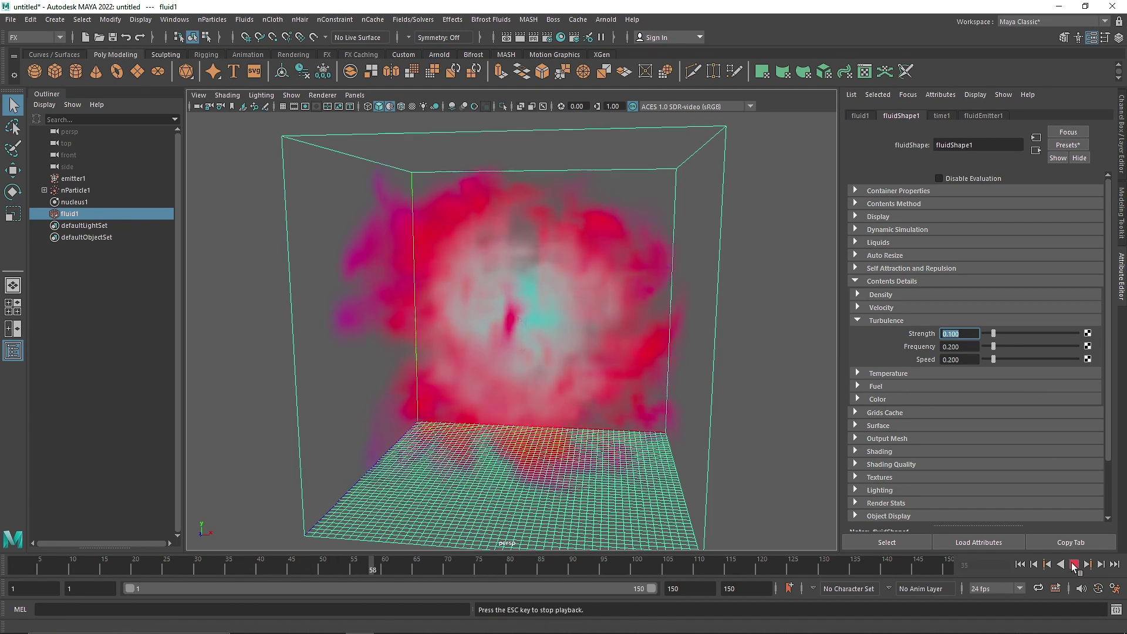
key("Escape")
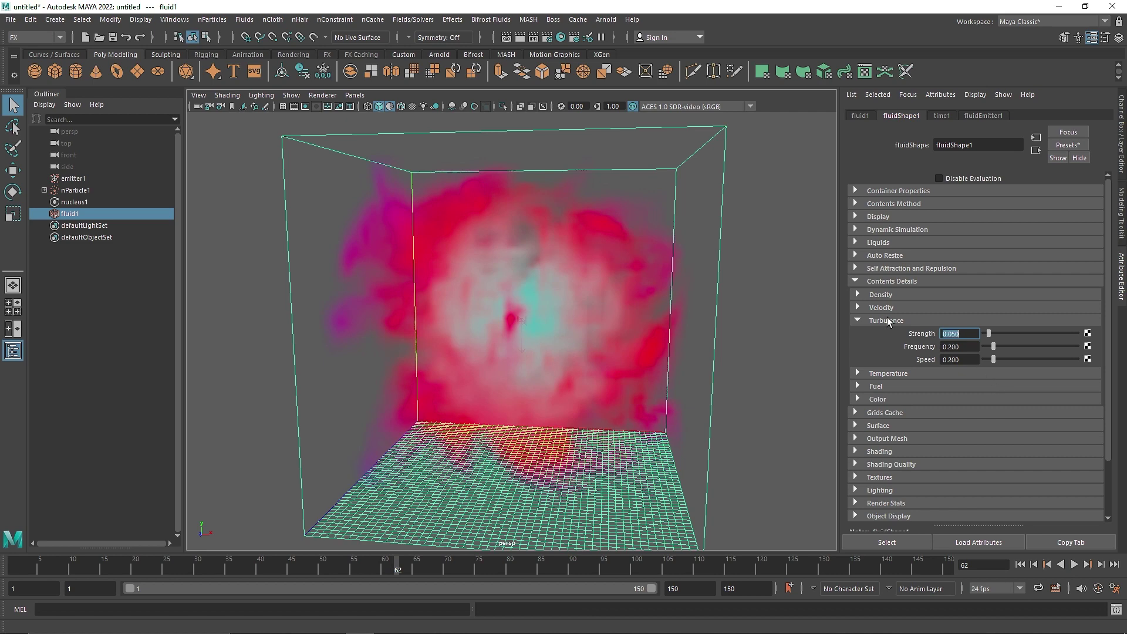
Try a density Dissipation of 0.5 on fluid1 and replay the simulation from the start to frame 139.
left_click(886, 318)
left_click(888, 295)
double_click(959, 333)
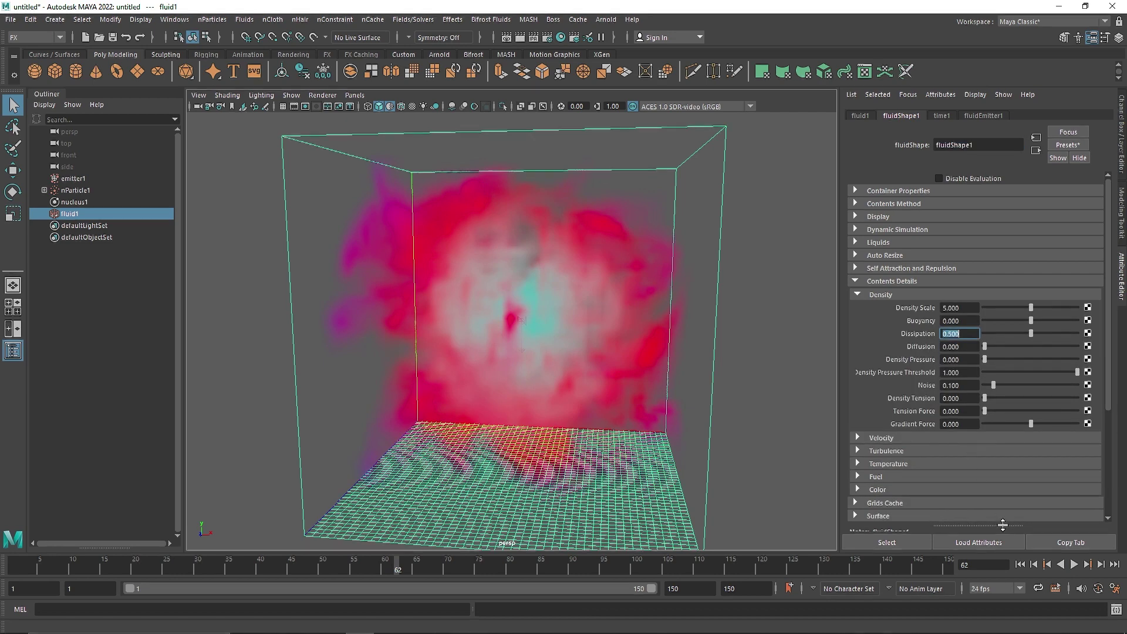
left_click(1020, 564)
left_click(1074, 564)
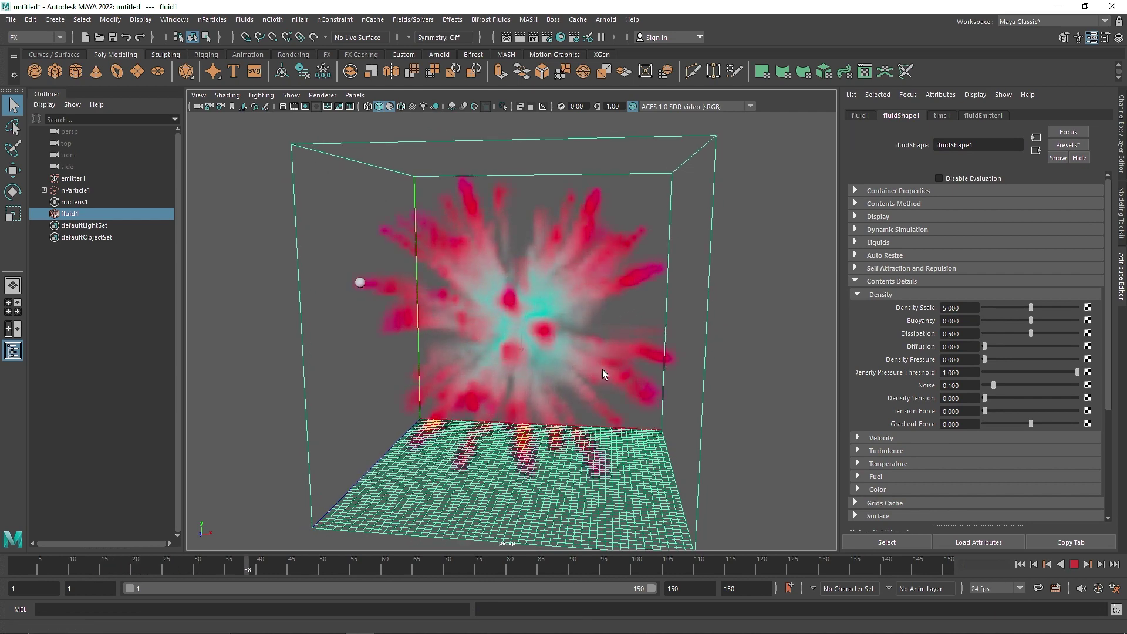
mouse_move(629, 370)
left_mouse_down("alt")
mouse_move(641, 371)
mouse_move(632, 375)
left_mouse_up("alt")
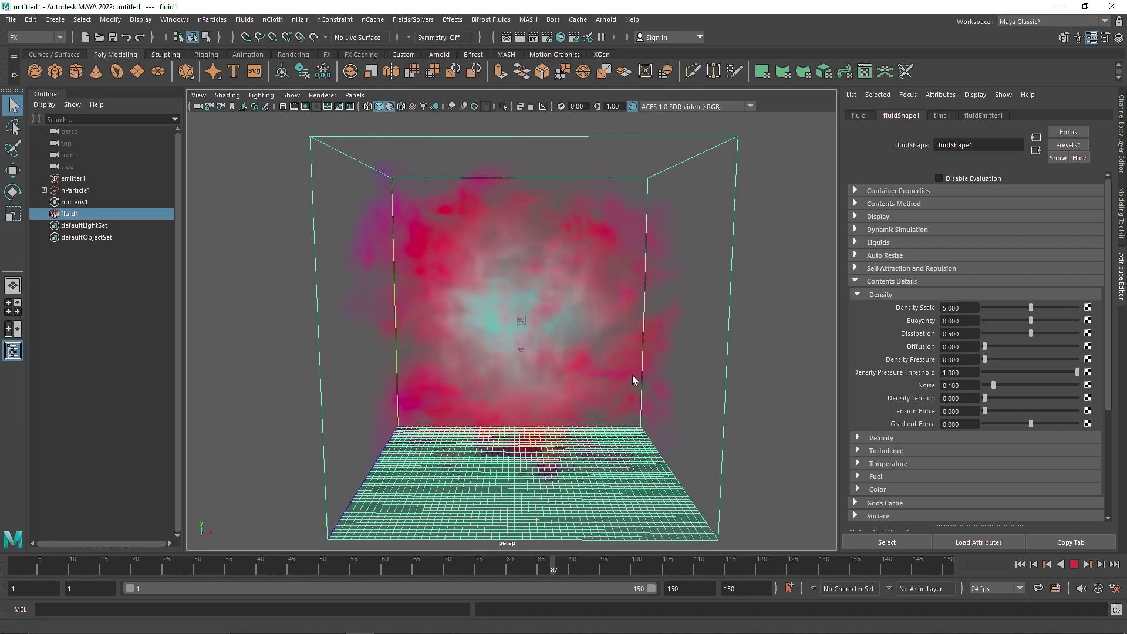
left_click_drag(709, 413, 705, 410, "alt")
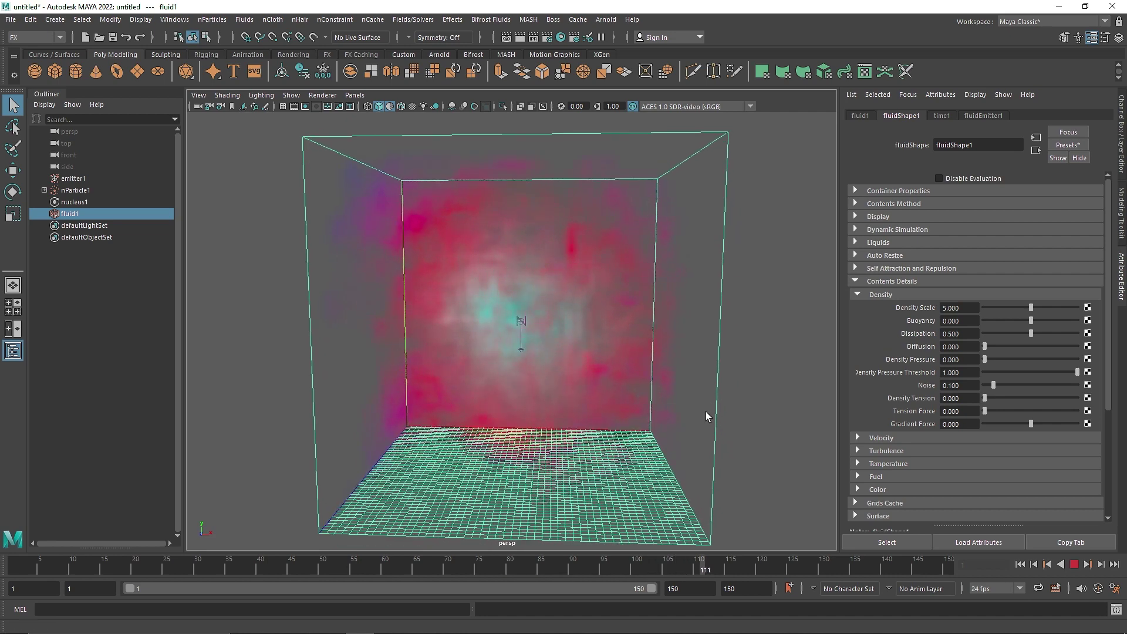
left_click(1073, 564)
Set the density Dissipation of fluid1 to 1 and replay the simulation to frame 34.
double_click(958, 333)
type("1")
key("Return")
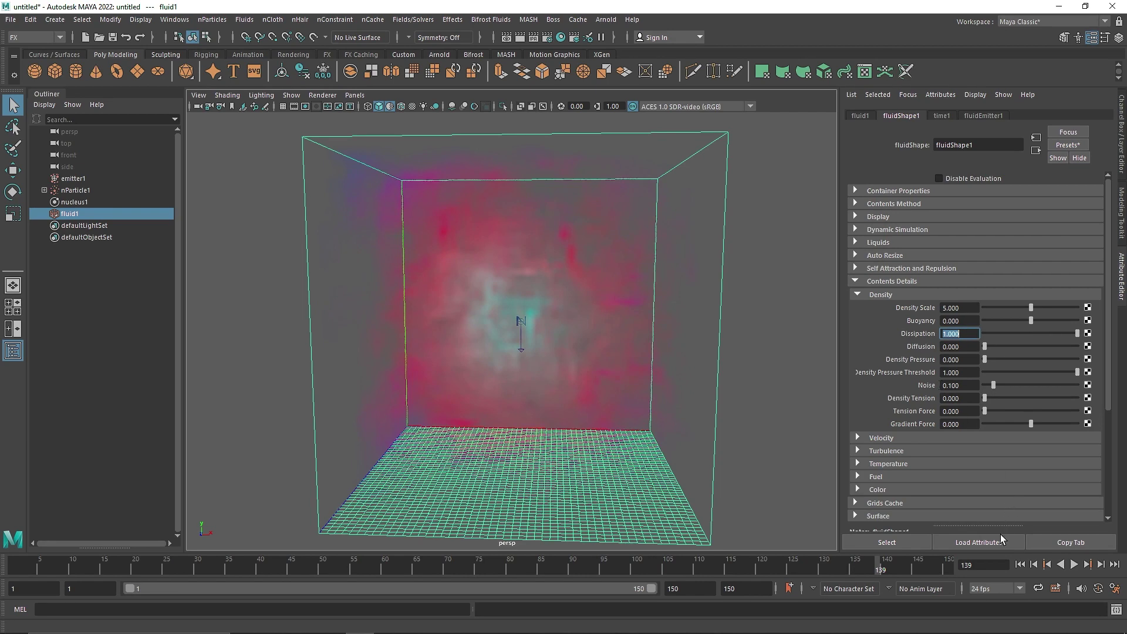
left_click(1019, 564)
left_click(1074, 564)
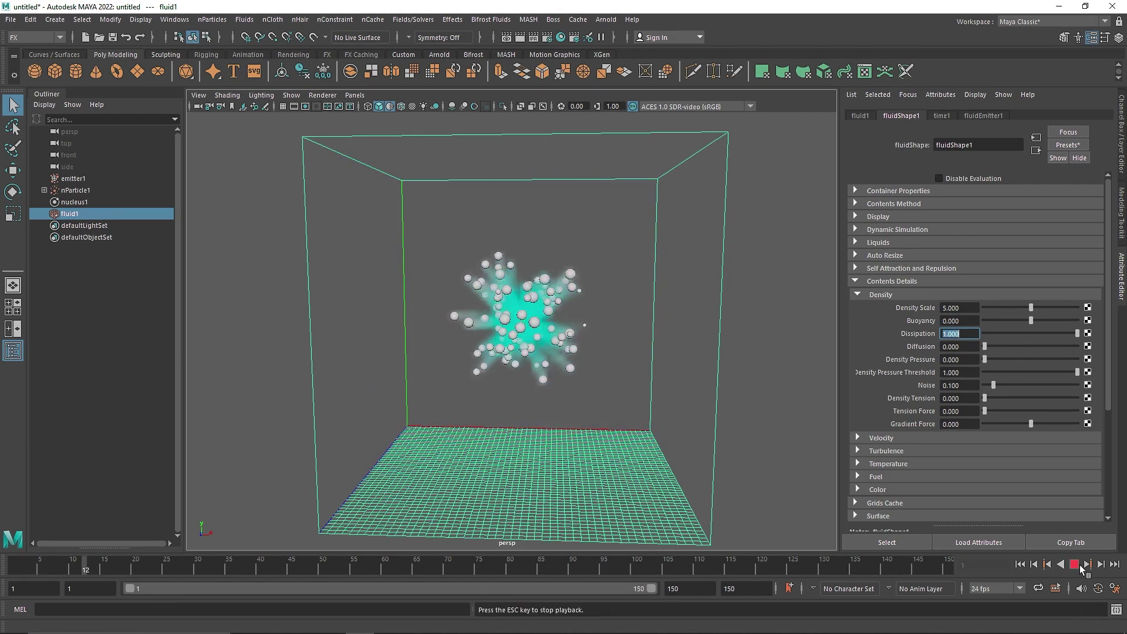
left_click(1081, 564)
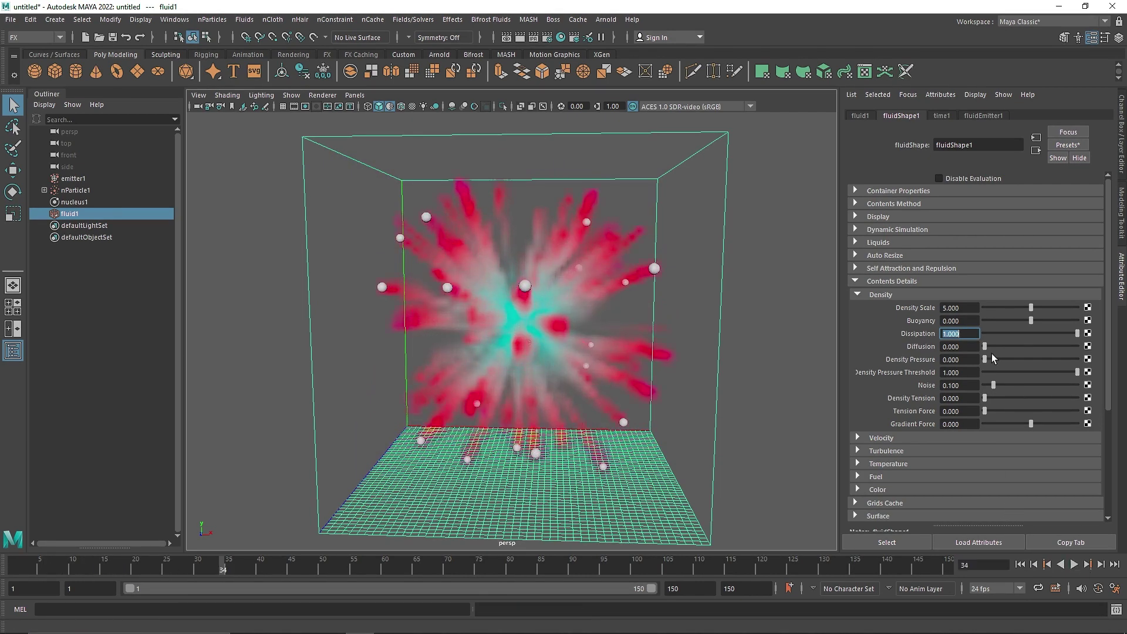
Raise the density Diffusion of fluid1 during playback, settle on 0.1, and replay the simulation from the start.
left_click(1020, 564)
left_click(1073, 564)
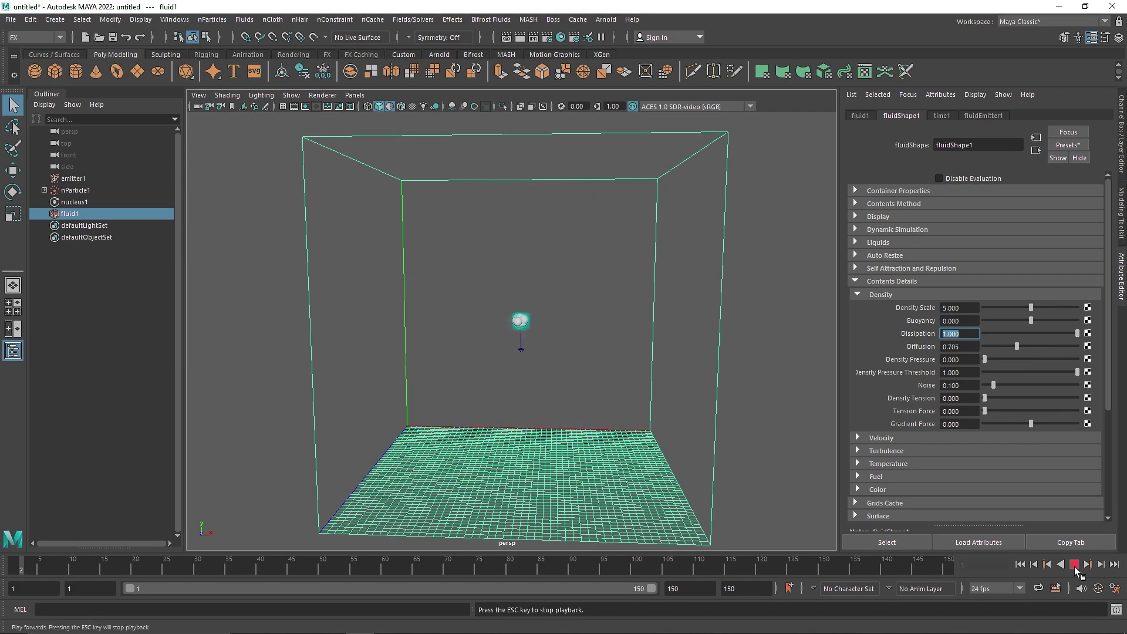
left_click_drag(1017, 346, 987, 346)
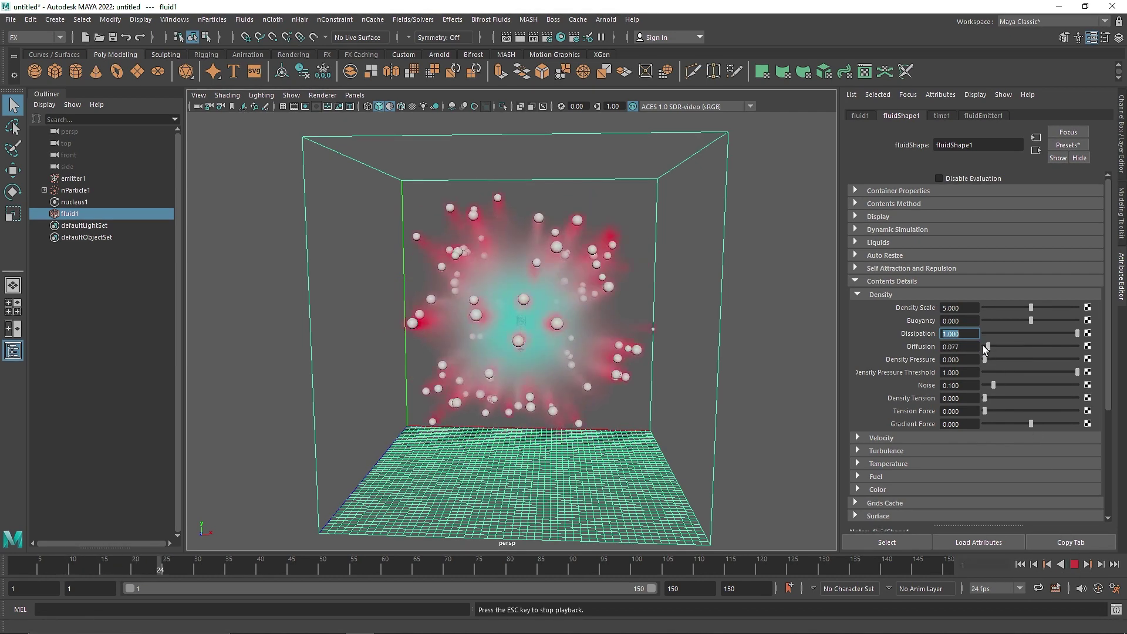
key("Tab")
type(".1")
left_click(1022, 564)
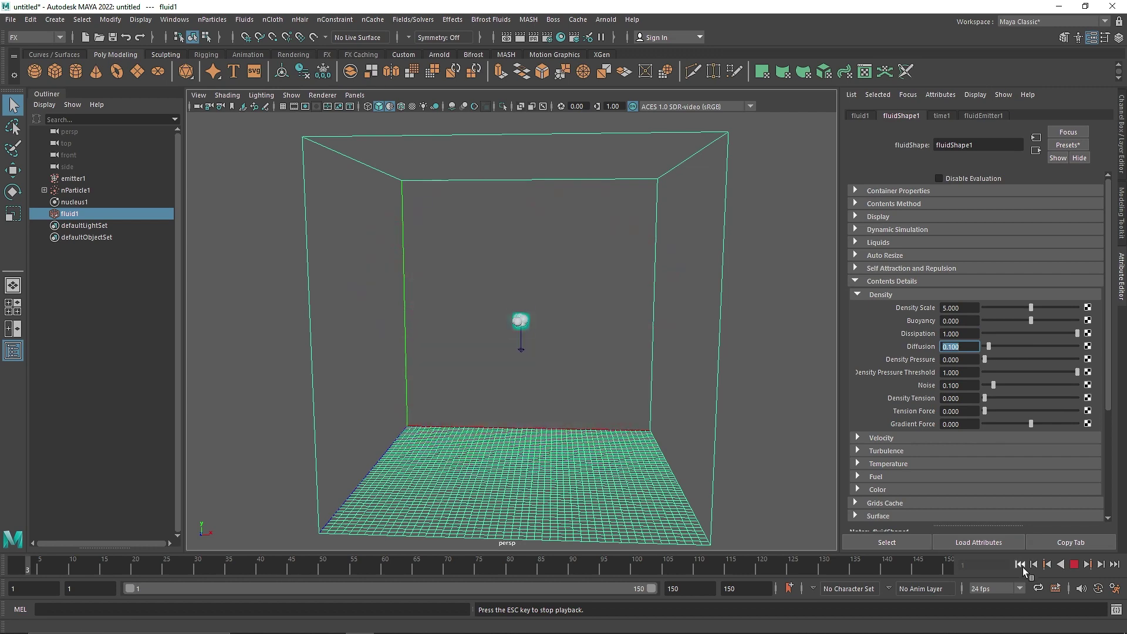
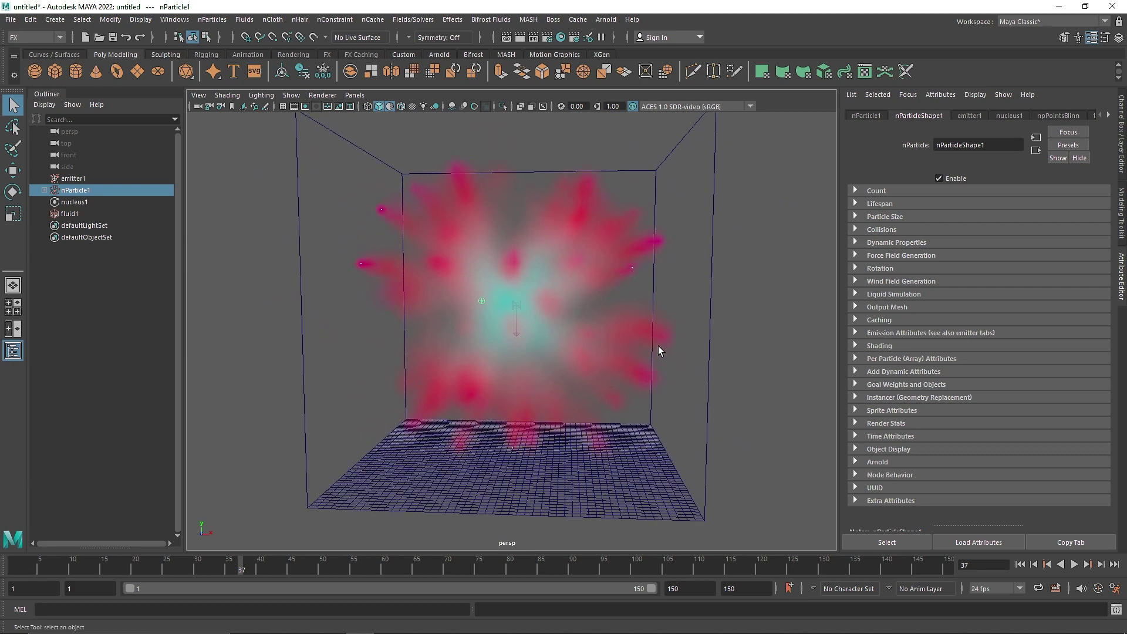
Add a bright green marker to fluid1's incandescence ramp between the red and turquoise markers.
left_click(707, 354)
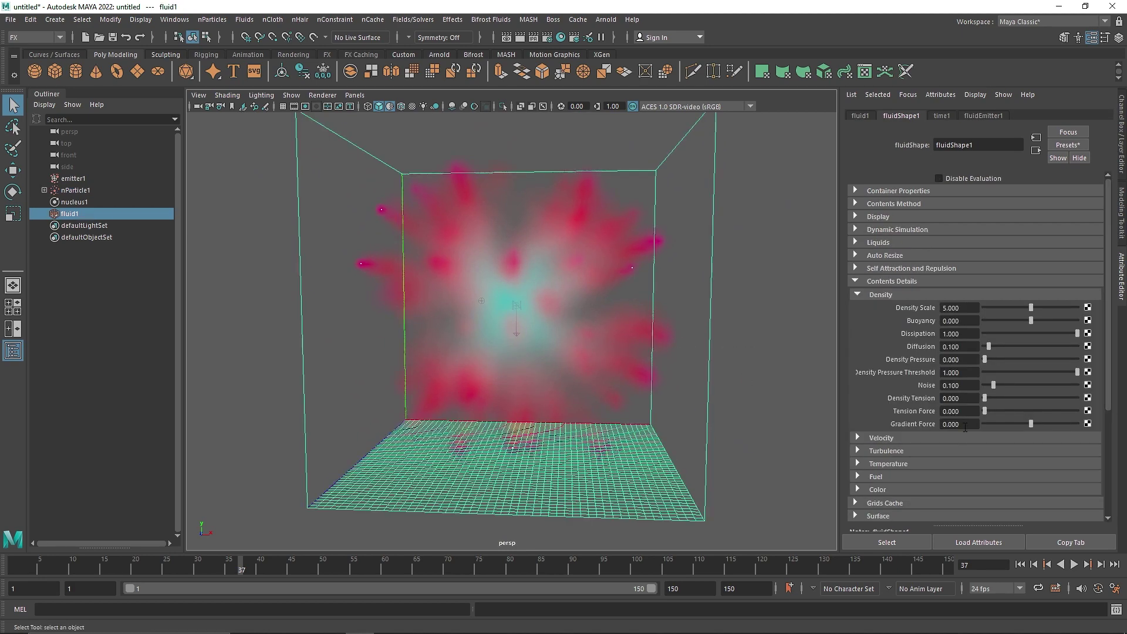
left_click(879, 282)
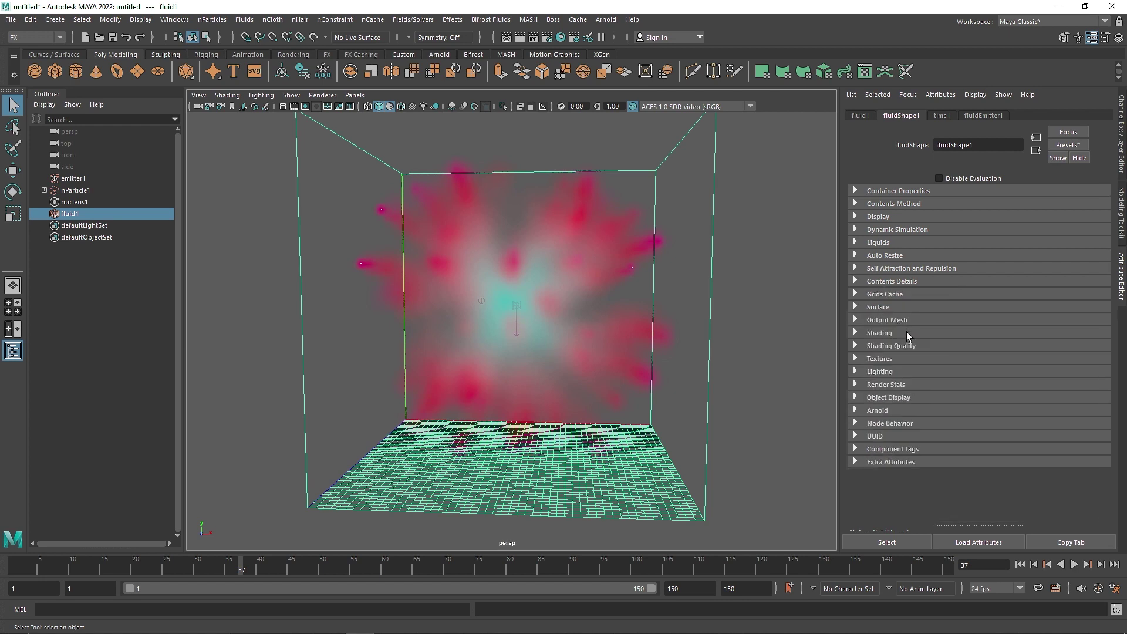
left_click(906, 332)
scroll(998, 440, "down", 2)
left_click(1017, 434)
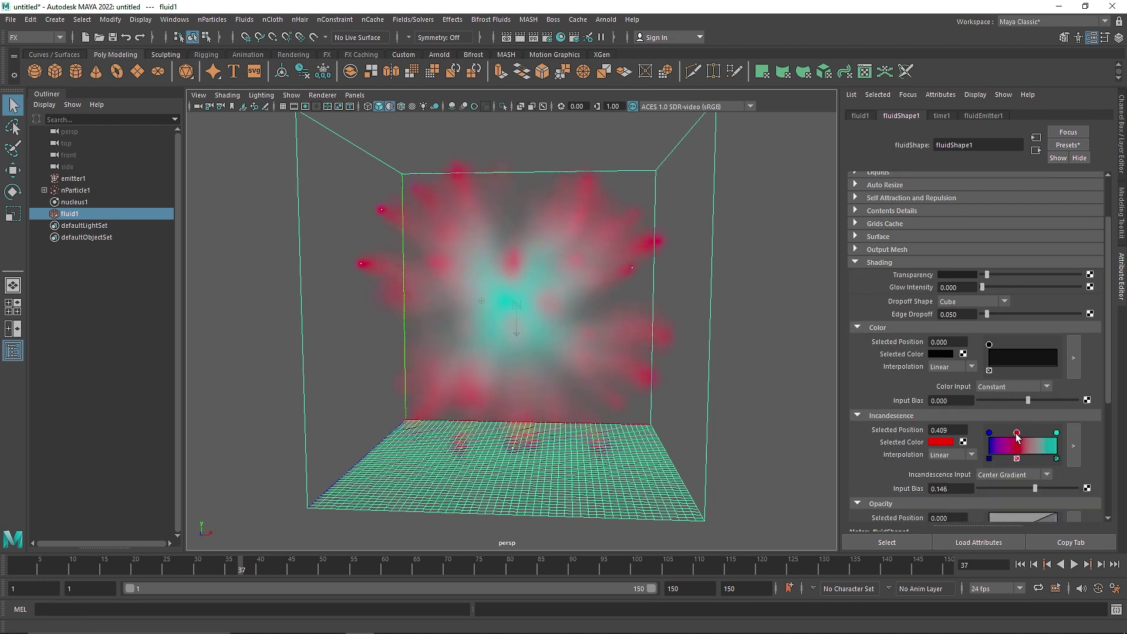
left_click_drag(1017, 434, 1032, 435)
left_click(950, 443)
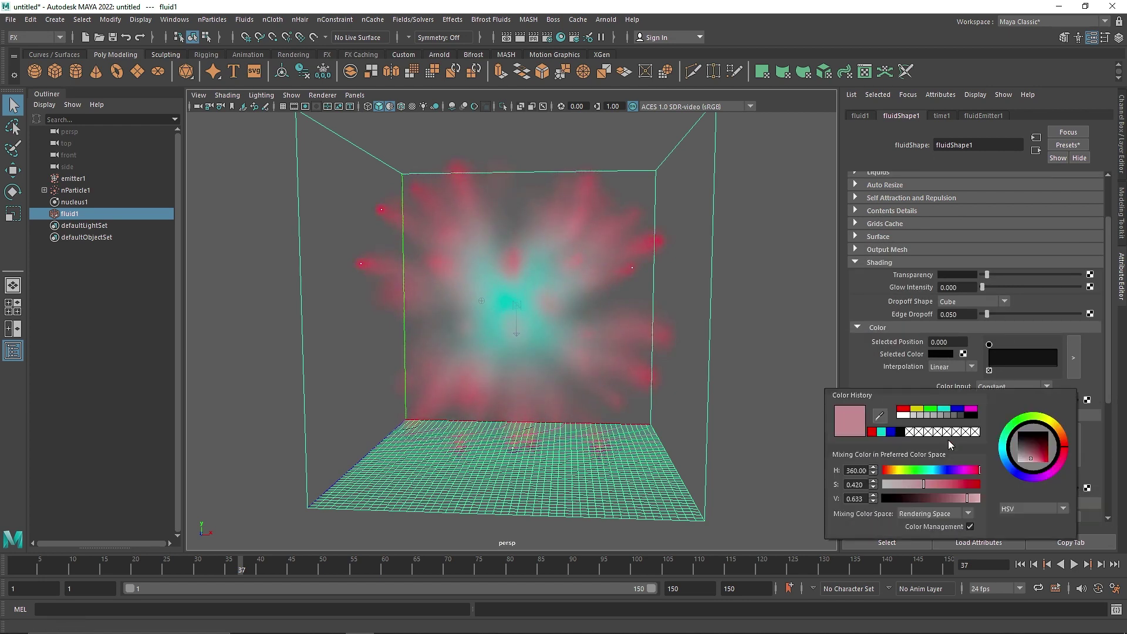
left_click(928, 409)
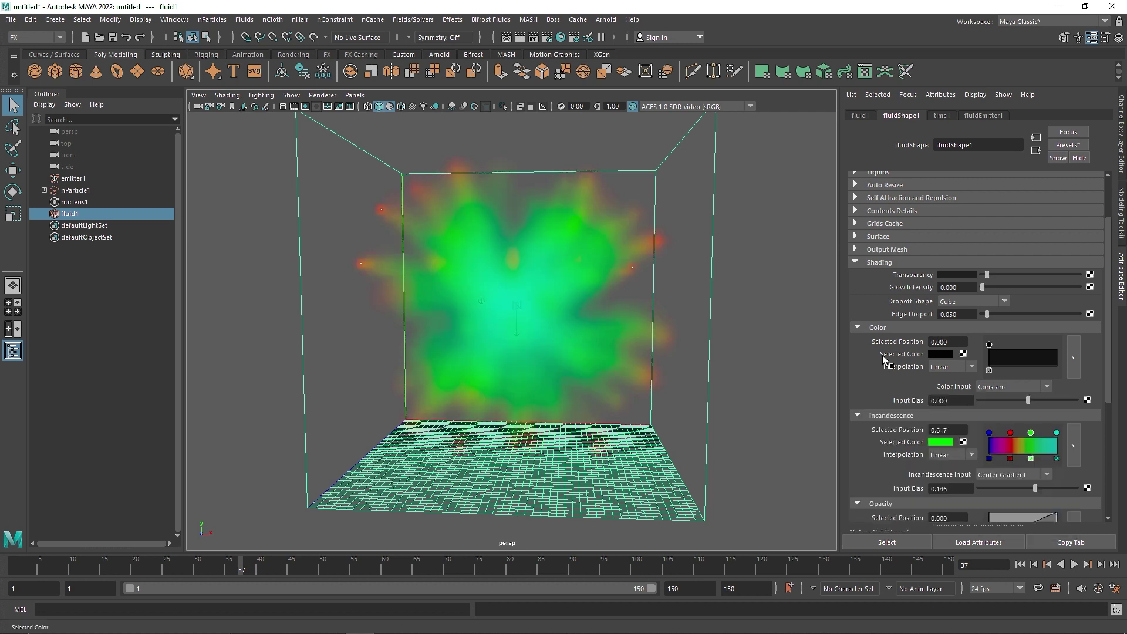
Place the red incandescence marker at 0.400 and the blue one at 0.043, with an Input Bias of 0.
left_click_drag(1009, 433, 1016, 433)
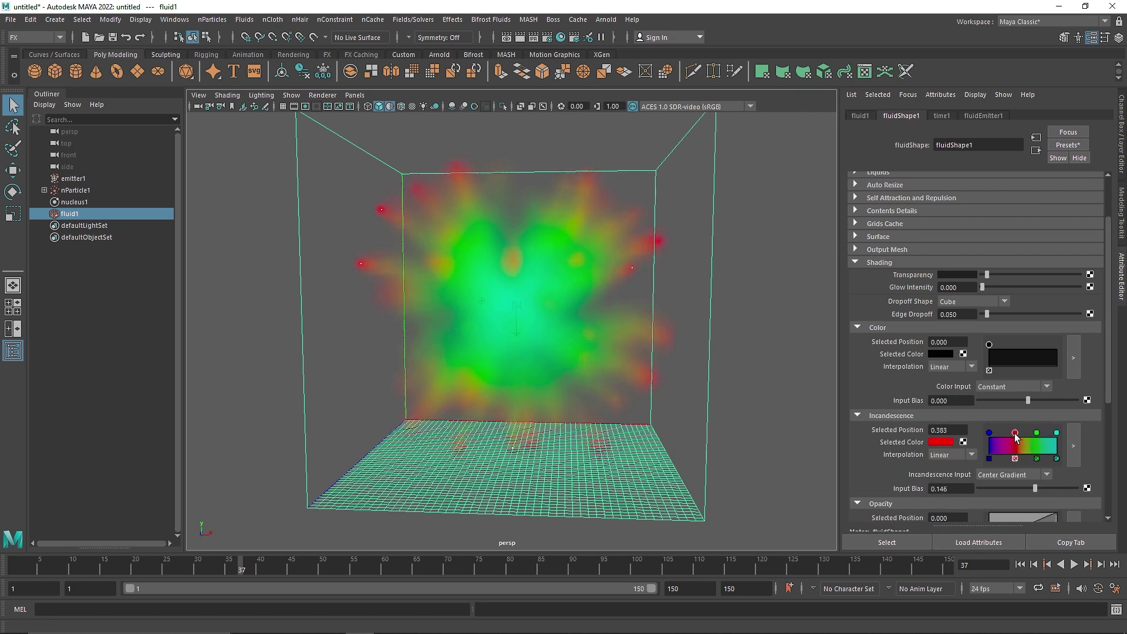
double_click(948, 488)
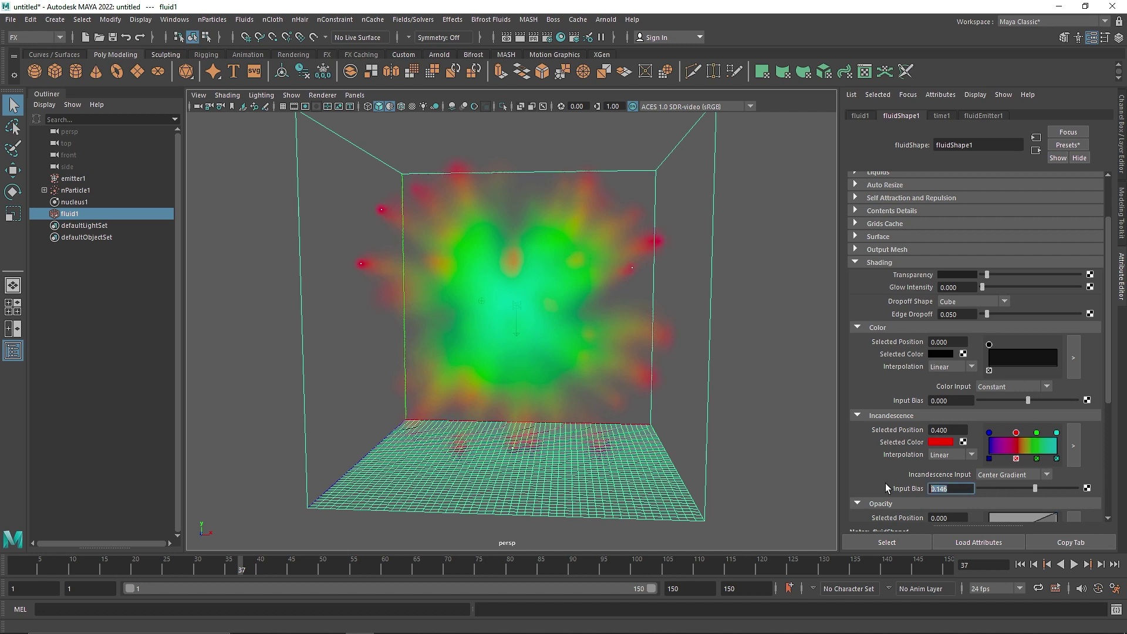
type("0")
key("Return")
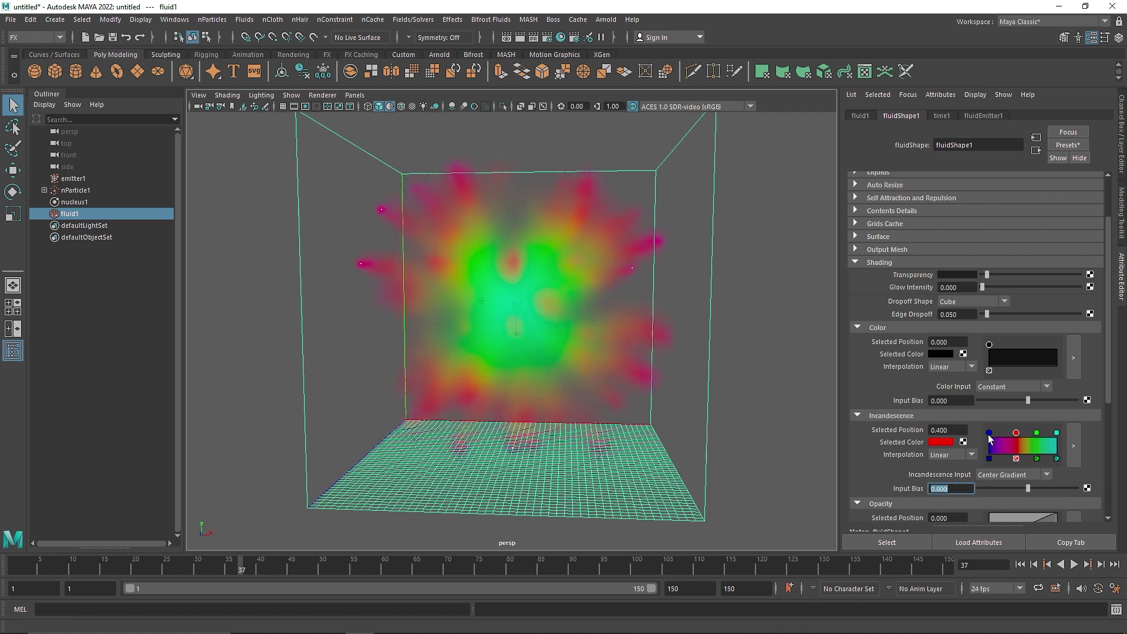
left_click_drag(988, 433, 992, 433)
Adjust fluid1's shading with slightly higher transparency, a dark grey colour and an Edge Dropoff of 0.335.
mouse_move(986, 274)
left_mouse_down()
mouse_move(1009, 274)
mouse_move(980, 276)
mouse_move(991, 277)
left_mouse_up()
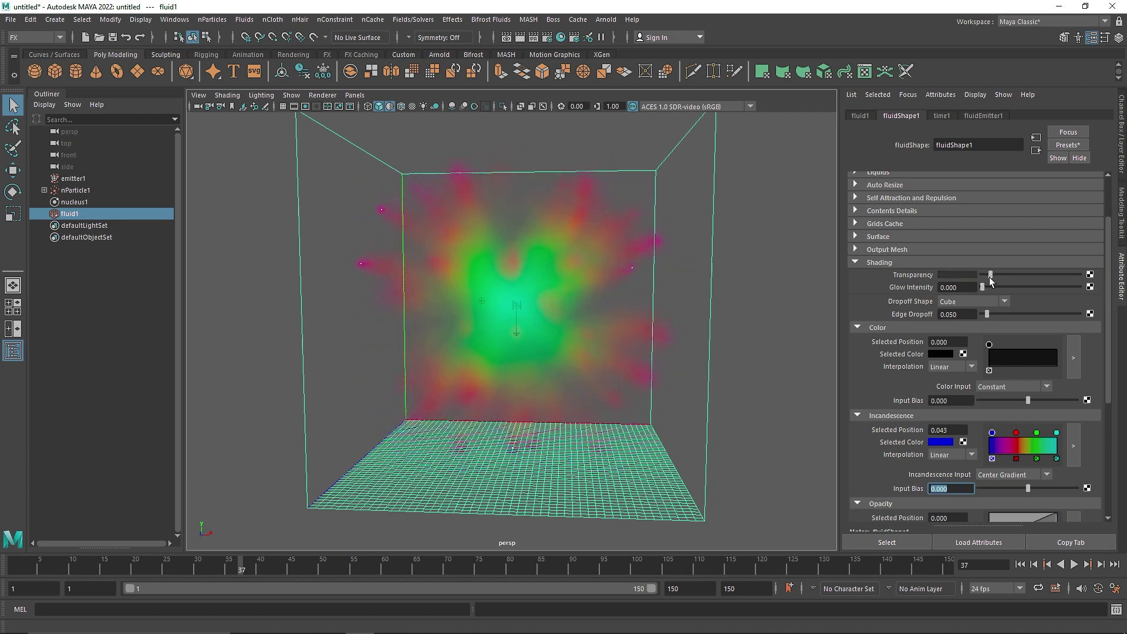
left_click(940, 354)
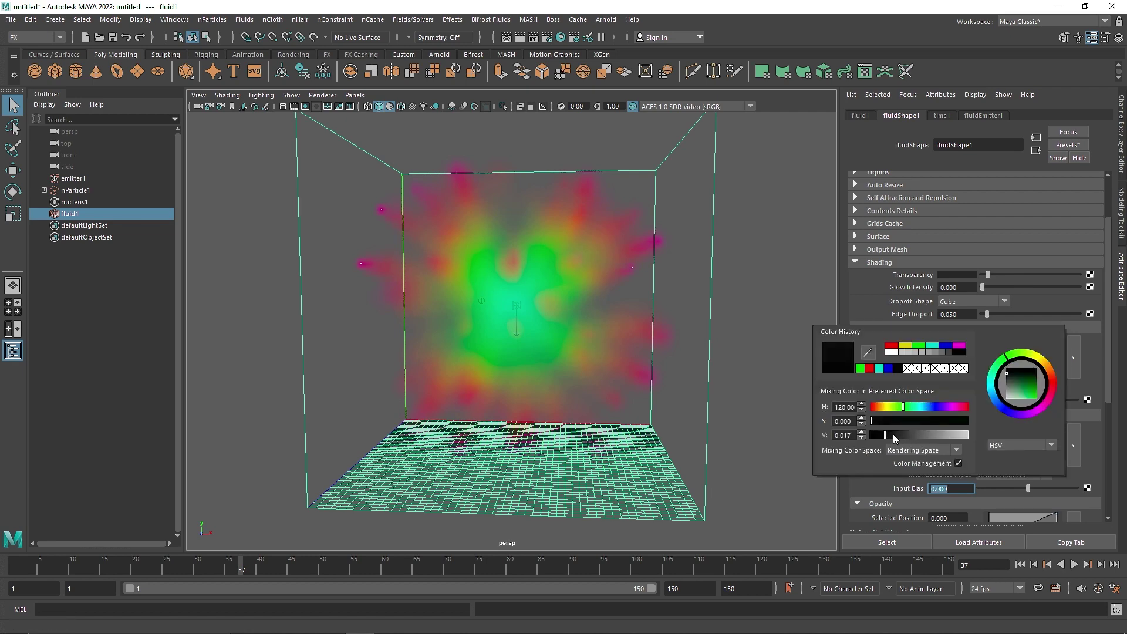
left_click_drag(894, 438, 889, 434)
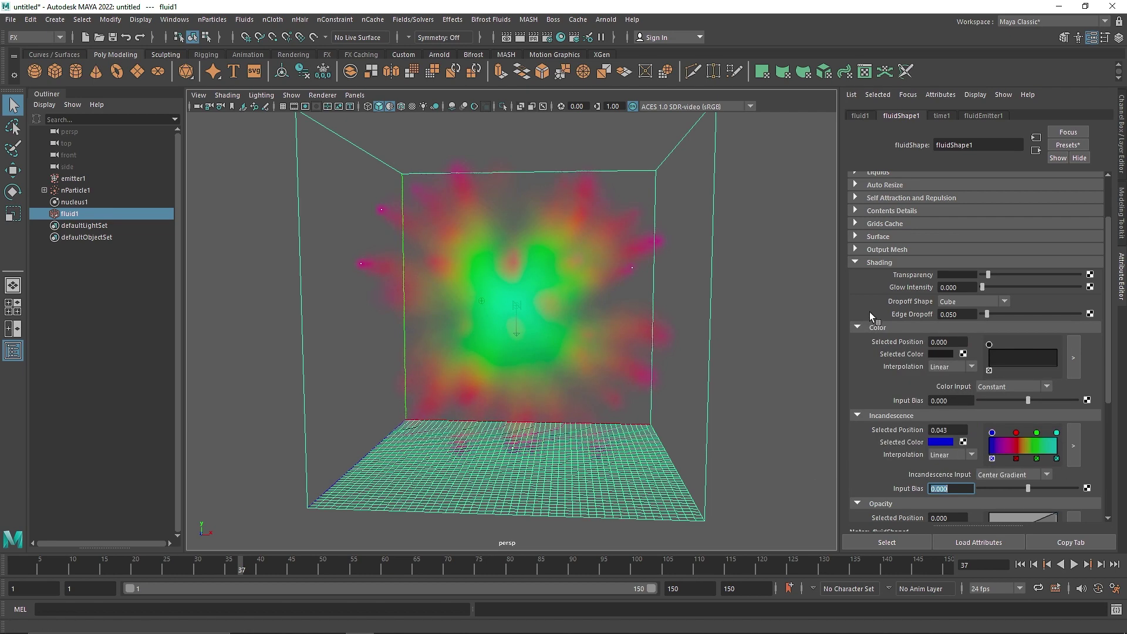
left_click_drag(987, 313, 1014, 315)
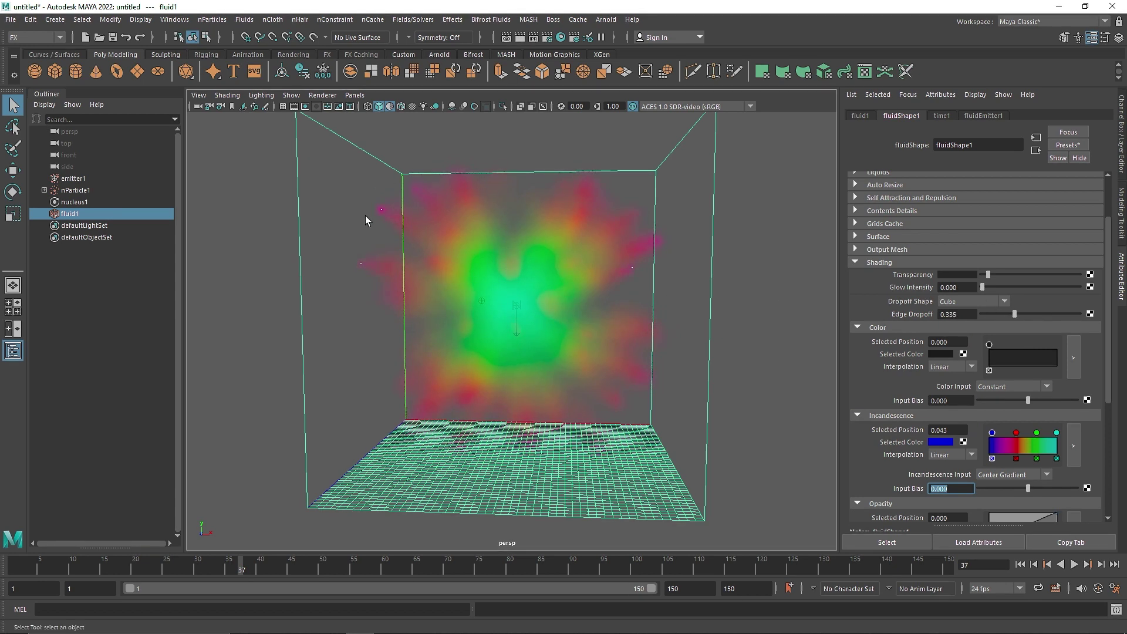
Play the recoloured burst to frame 44 and view the container from a slight angle.
left_click(855, 261)
left_click(1020, 564)
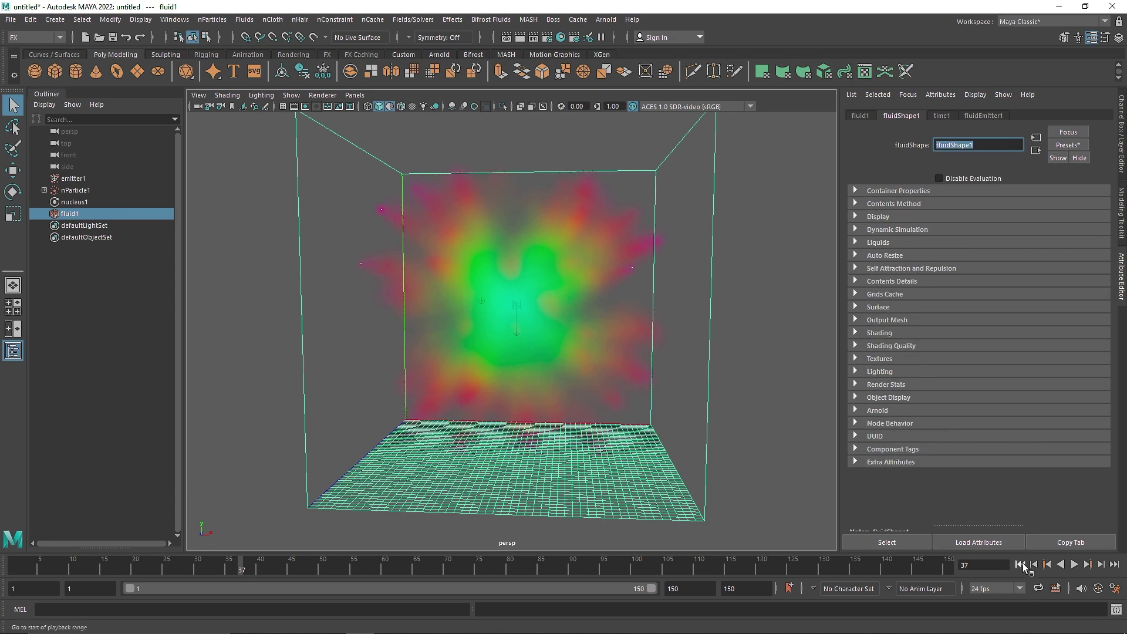
left_click(1074, 564)
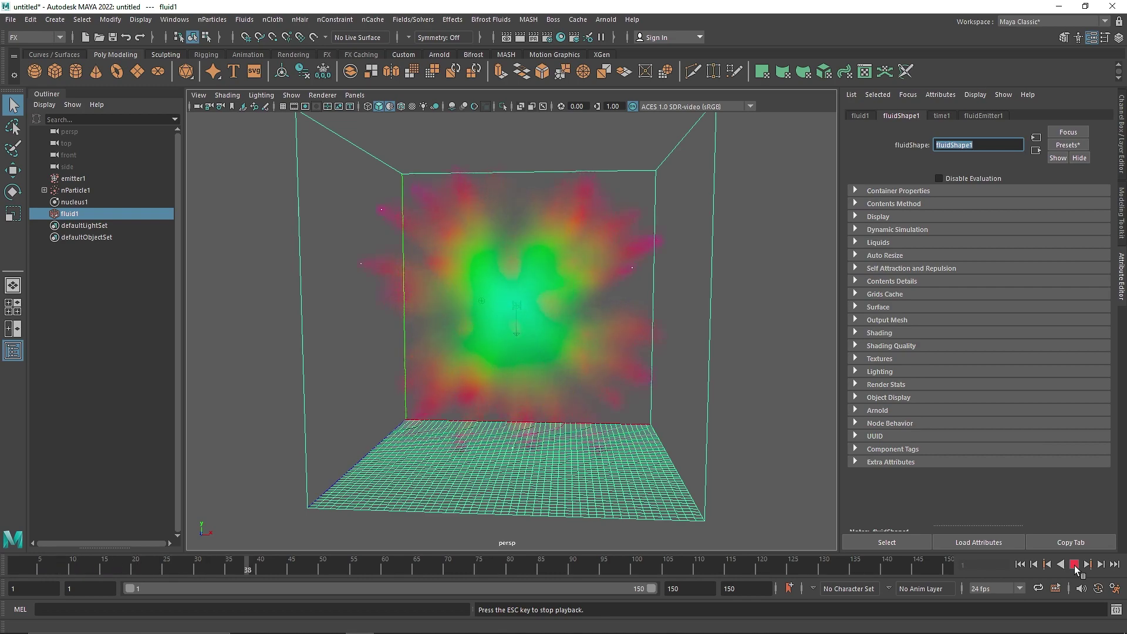
left_click(1074, 564)
left_click_drag(622, 369, 726, 372, "alt")
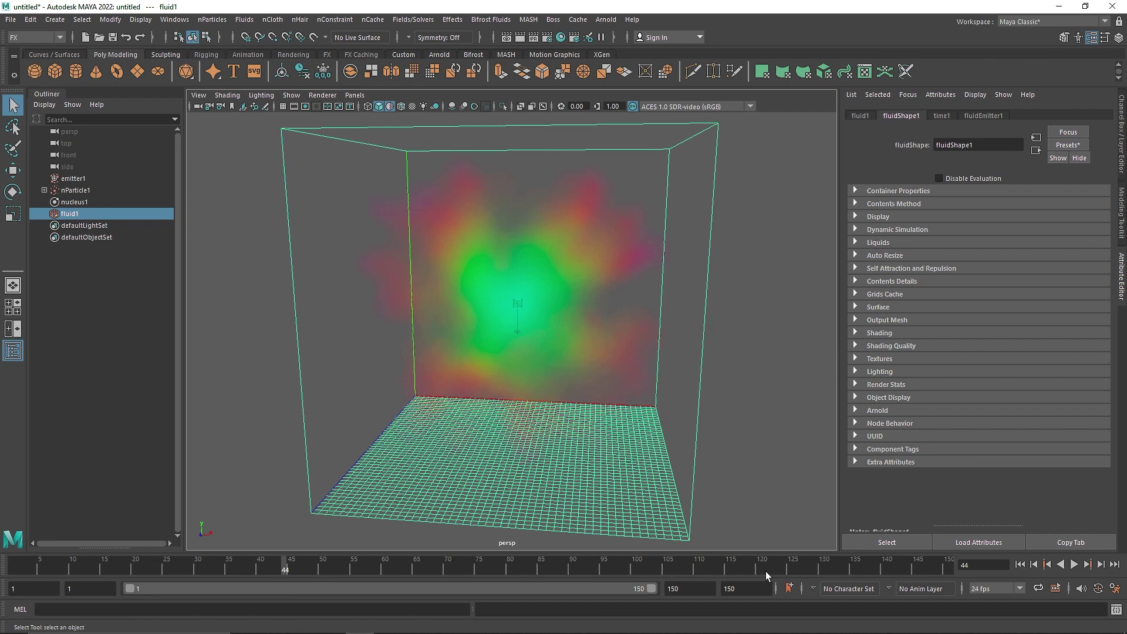
Set the end time of the animation to frame 50 and return to the first frame.
double_click(687, 588)
type("50")
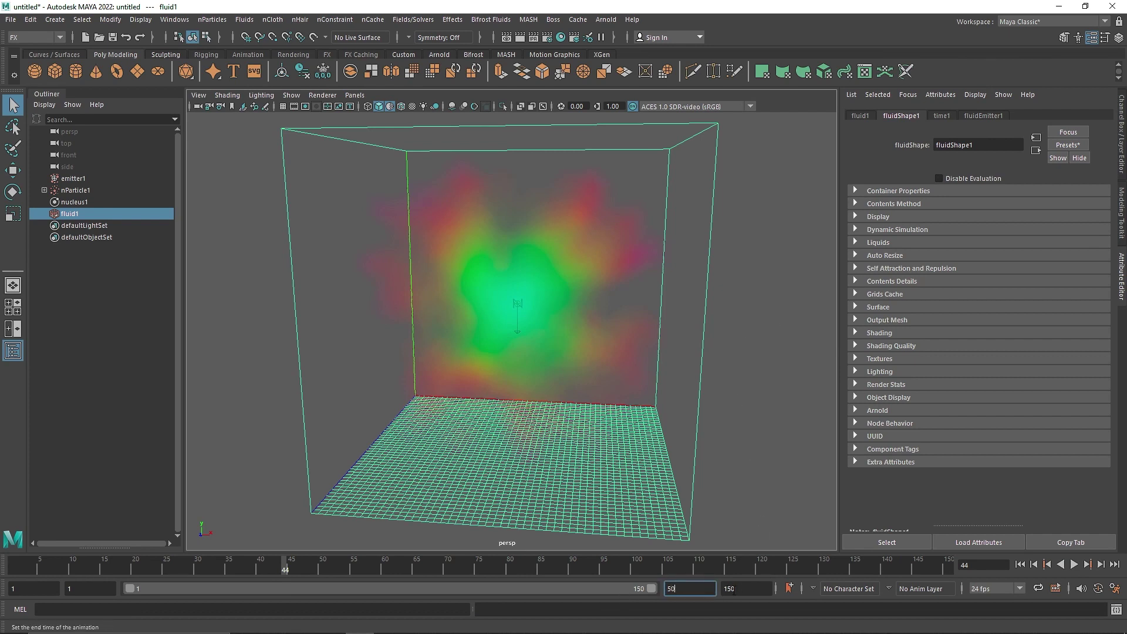
key("Return")
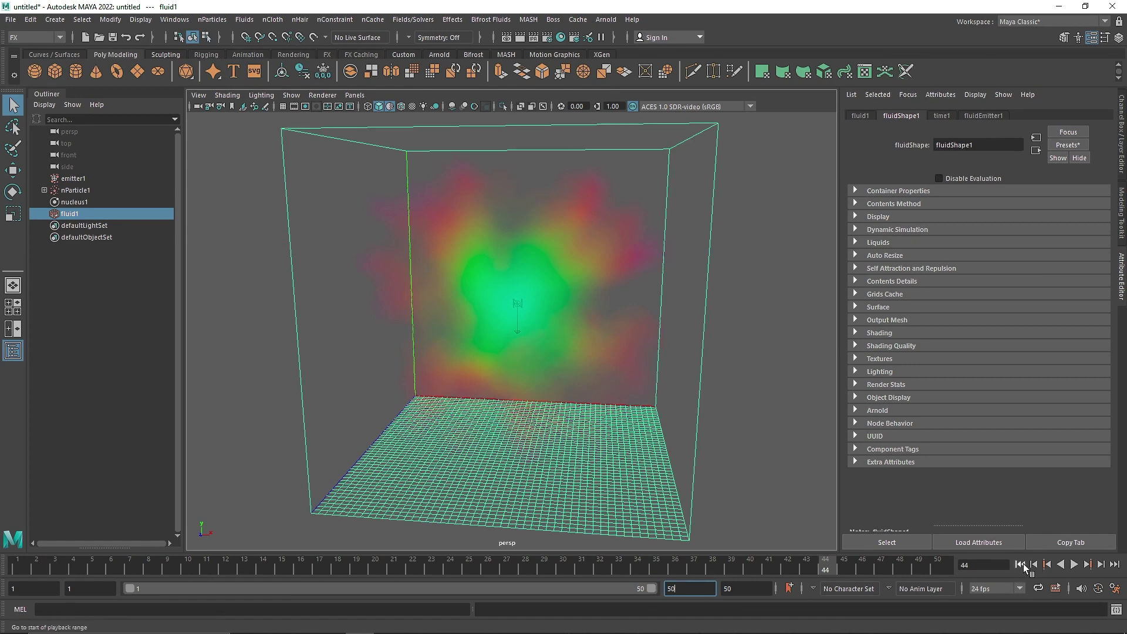
left_click(1020, 564)
Set the Base Resolution of the fluid1 container to 150.
left_click(895, 190)
double_click(956, 215)
type("150")
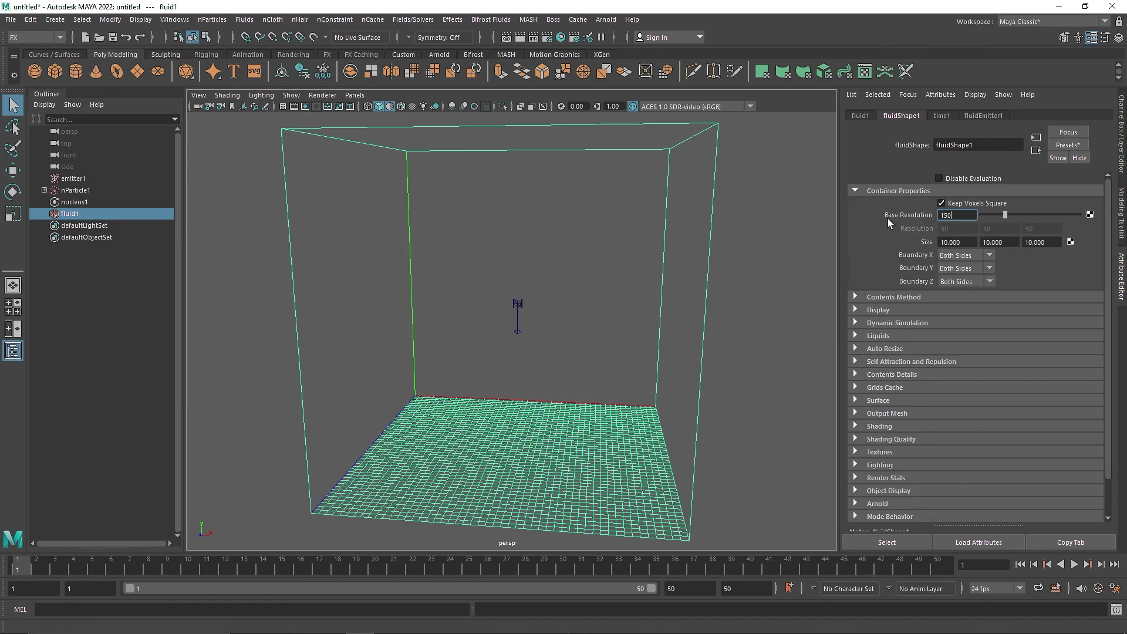
key("Return")
left_click_drag(737, 415, 723, 378, "alt")
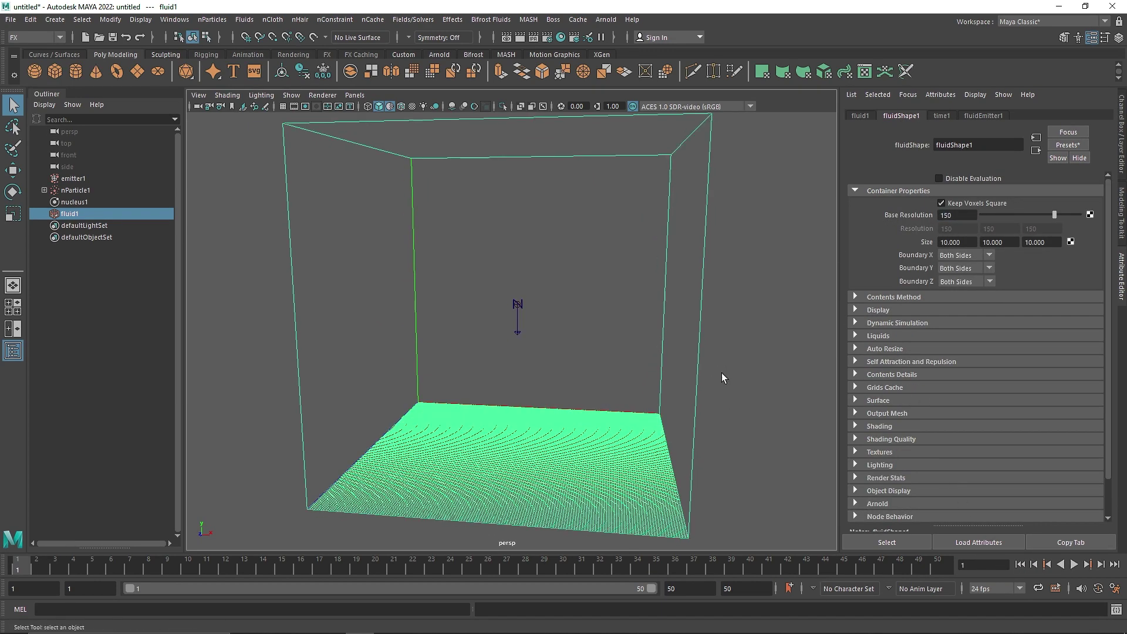
Create a new Maya Fluid nCache for the fluid1 container.
left_click(372, 20)
mouse_move(400, 50)
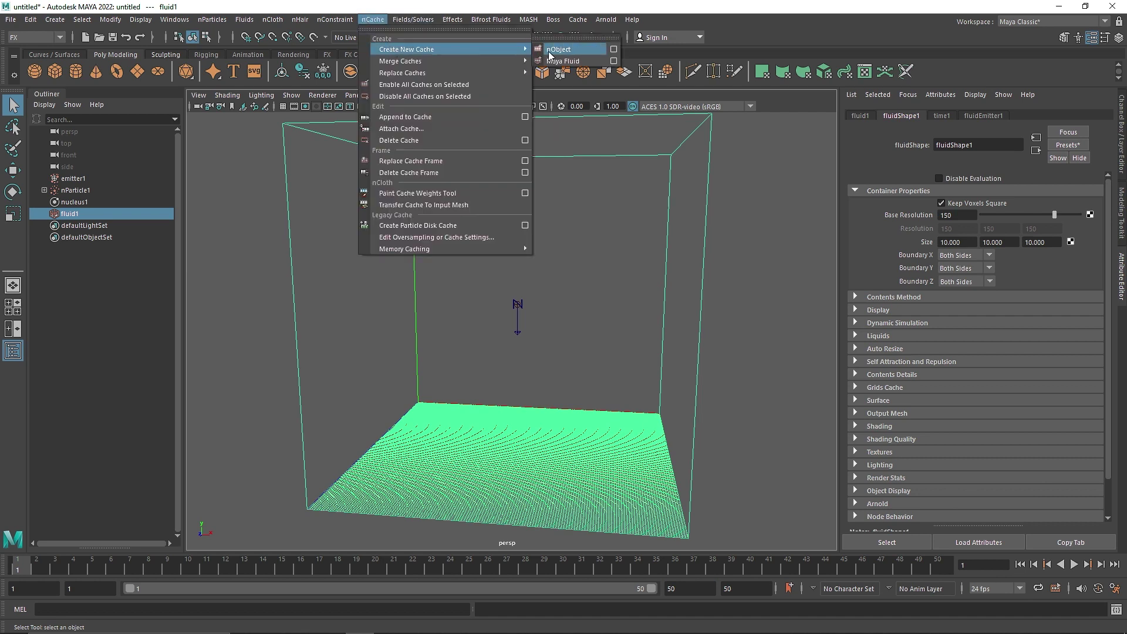
left_click(566, 48)
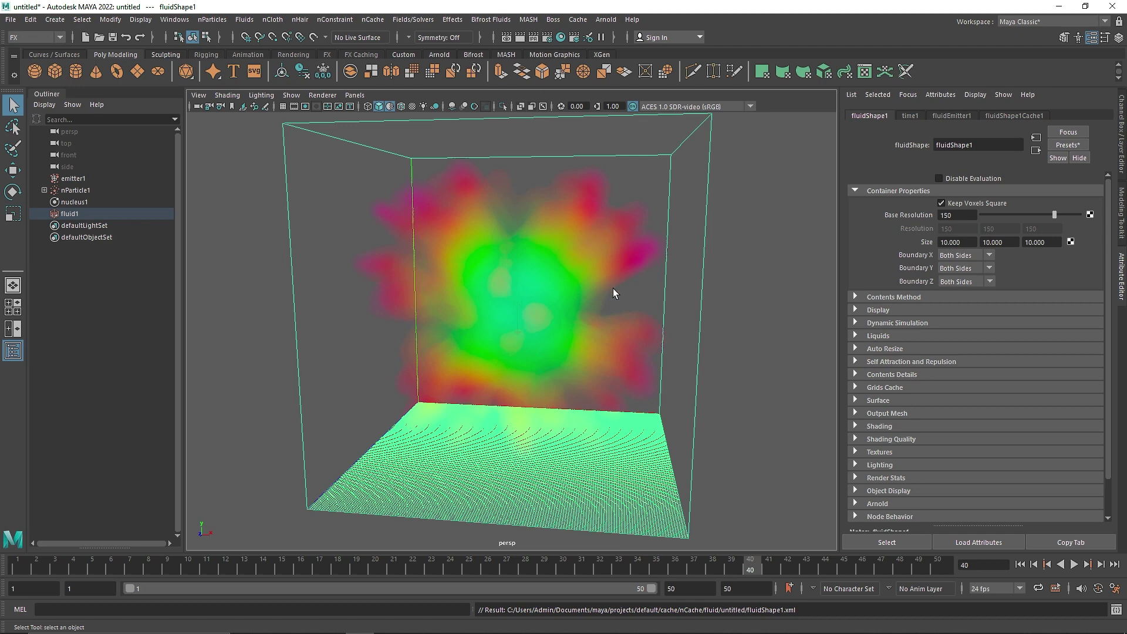
Review the cached burst at frames 36, 27 and 30 from several viewing angles.
scroll(612, 288, "down", 5)
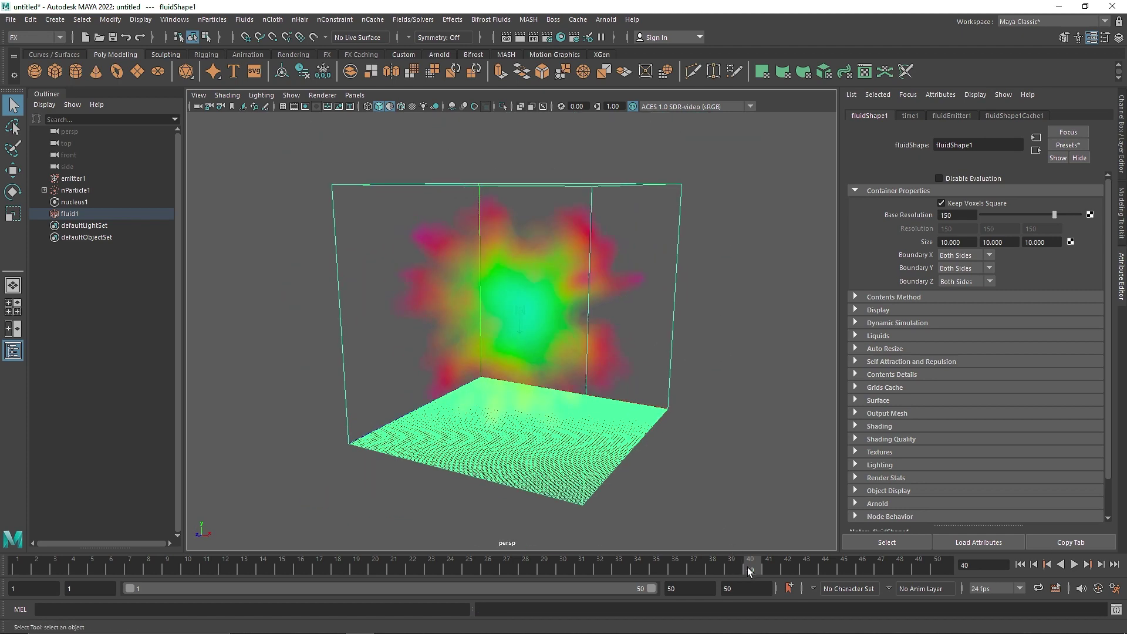
left_click(674, 566)
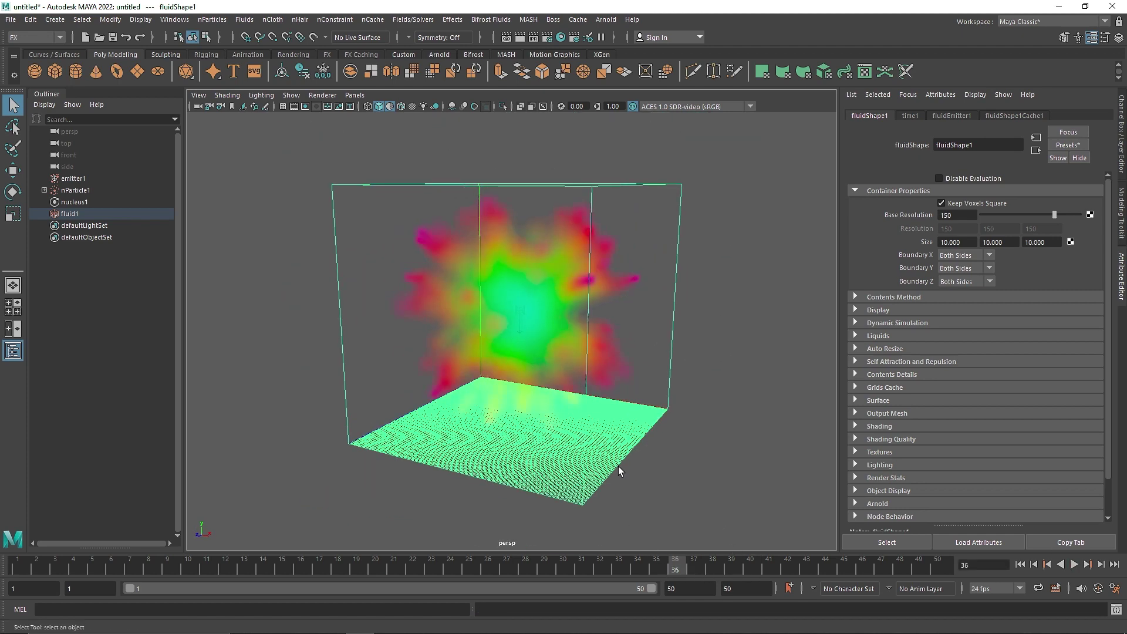
left_click(506, 566)
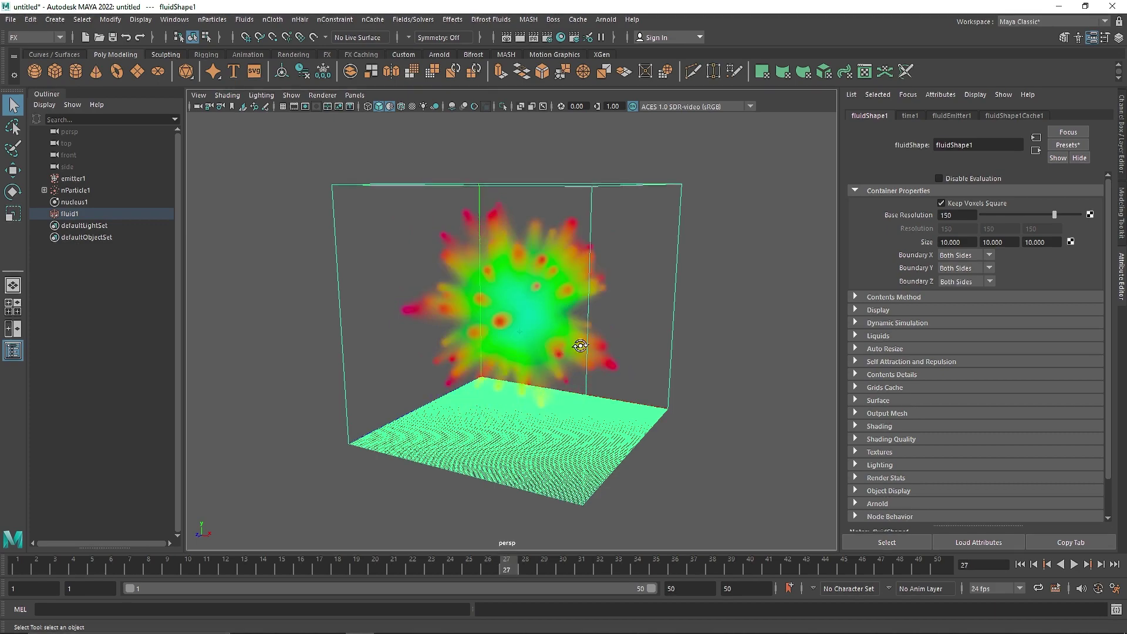
left_click_drag(577, 345, 634, 360, "alt")
left_click(561, 565)
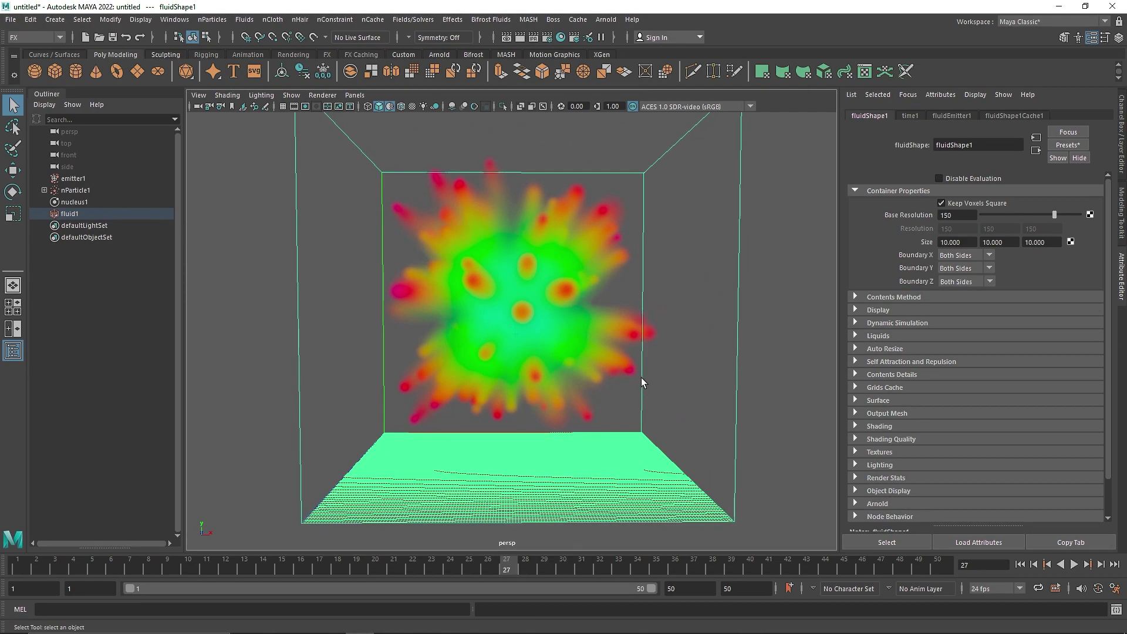
left_click_drag(674, 287, 581, 328, "alt")
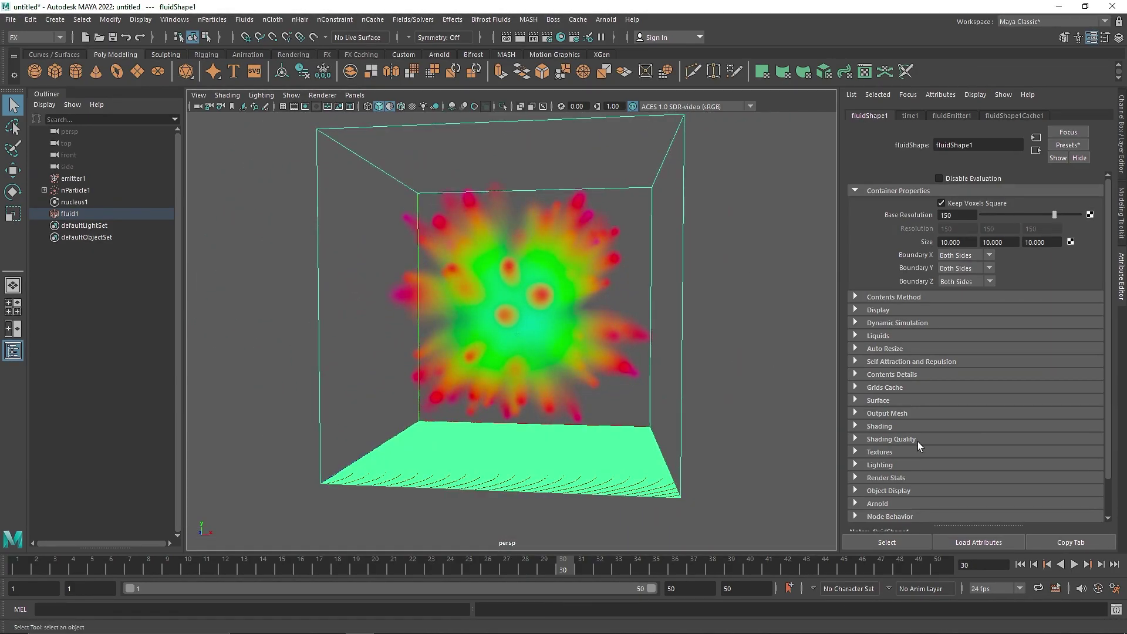
Try Temperature as the Incandescence Input in fluid1's shading.
left_click(893, 424)
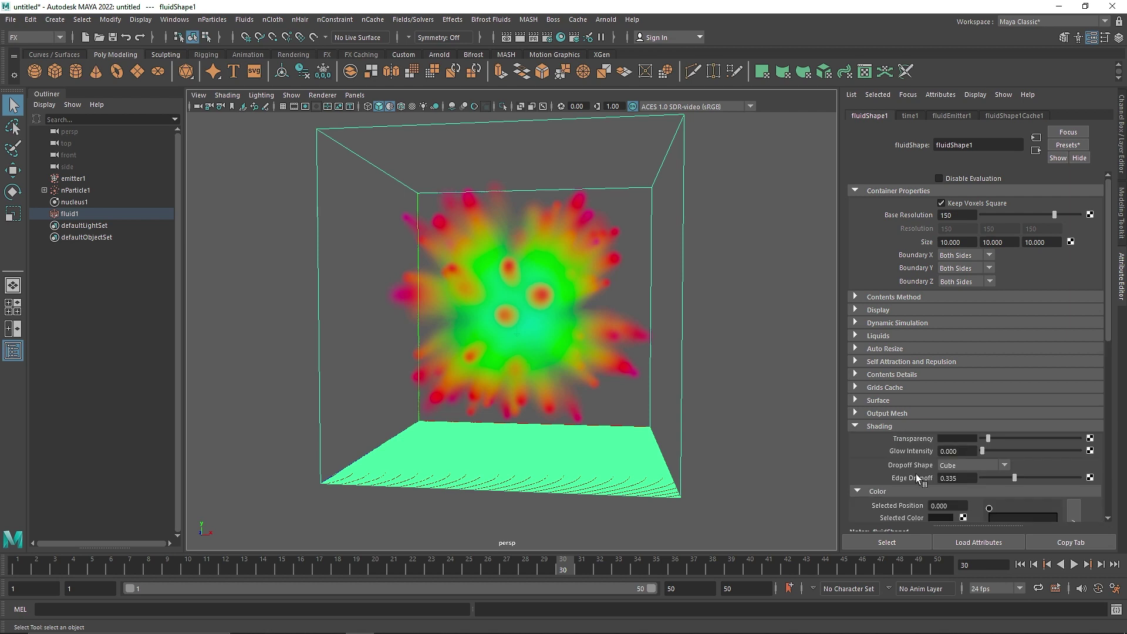
scroll(965, 463, "down", 3)
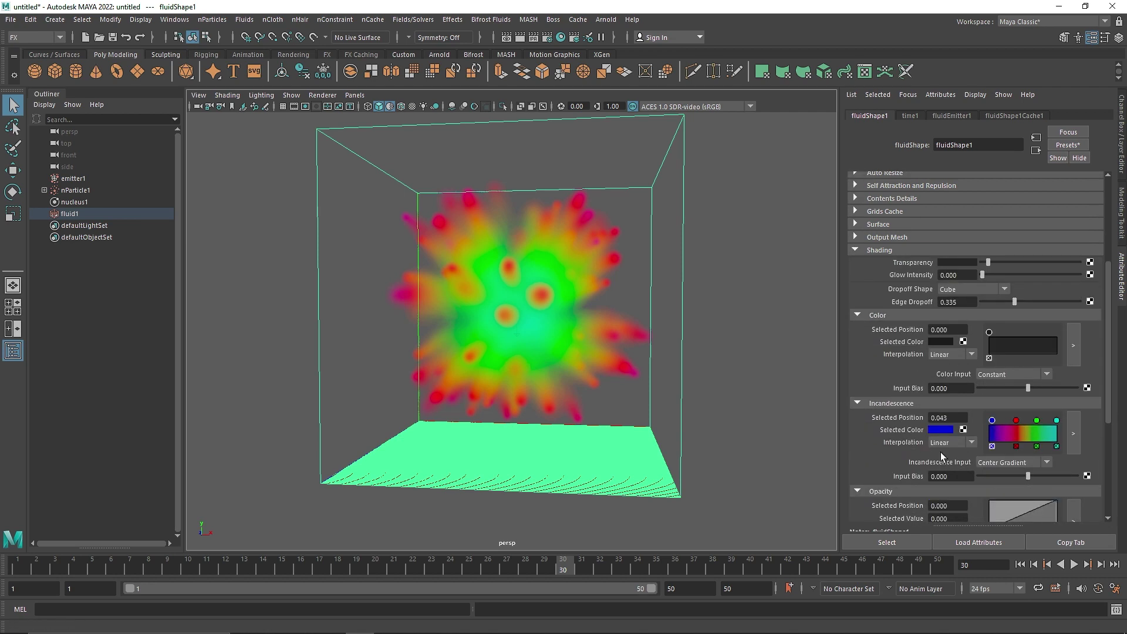
left_click(1012, 463)
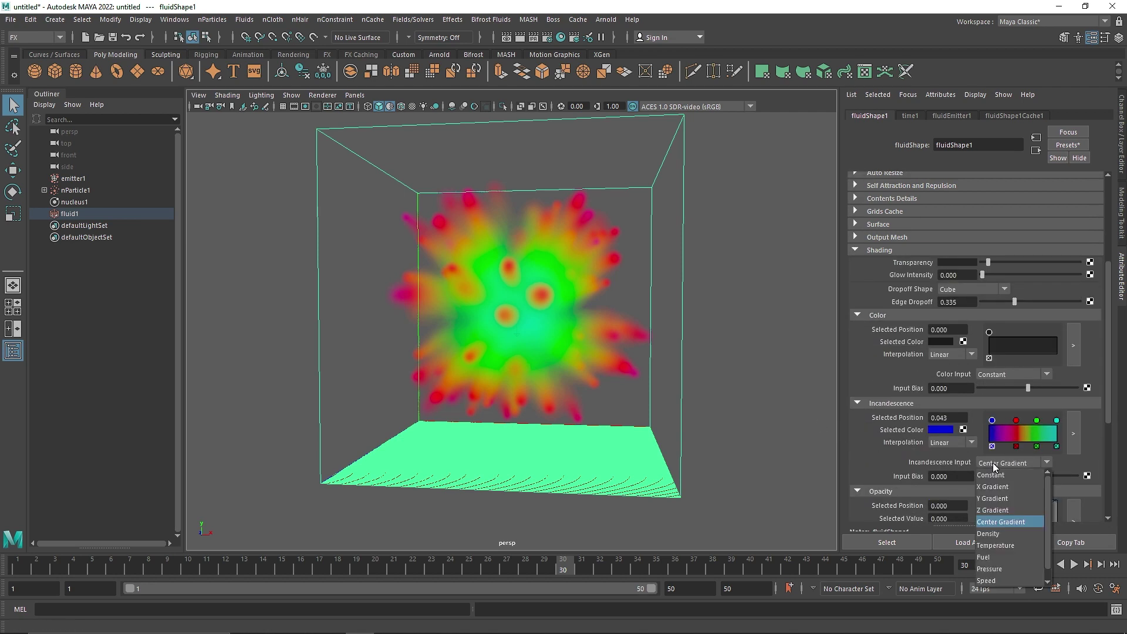
left_click(995, 546)
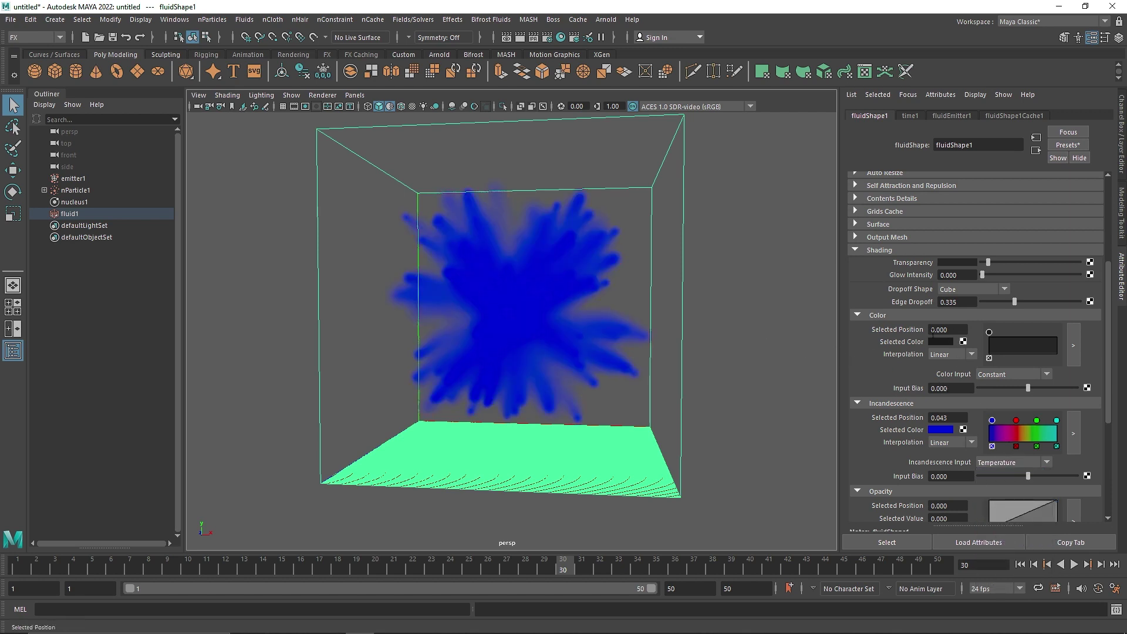
Set the Temperature contents method of fluid1 to Dynamic Grid.
scroll(887, 280, "up", 4)
left_click(903, 263)
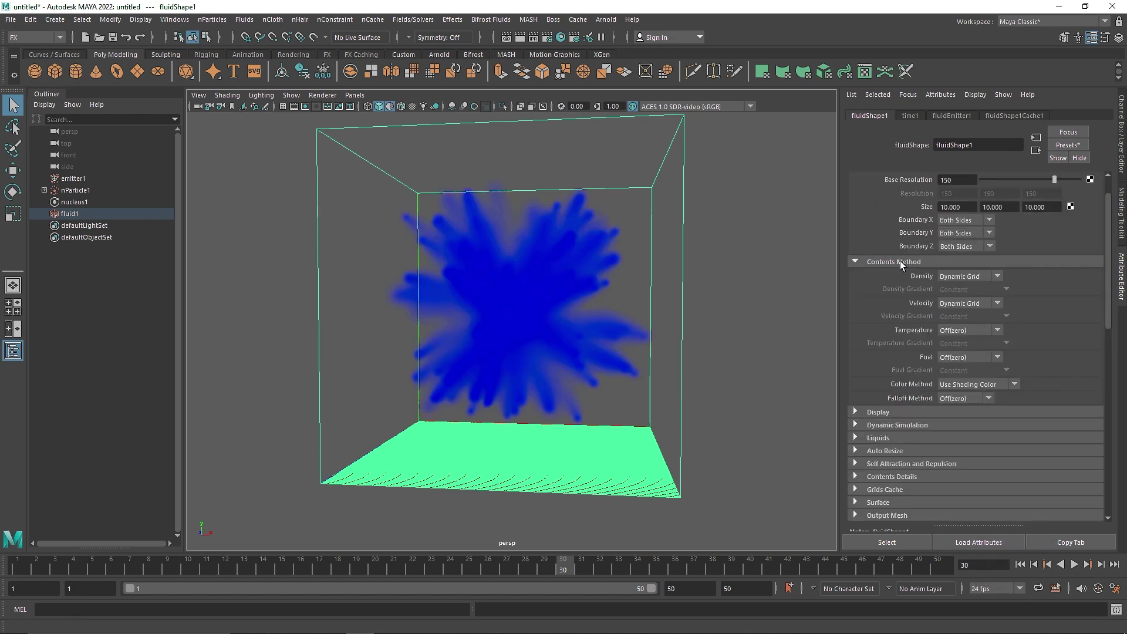
left_click(966, 329)
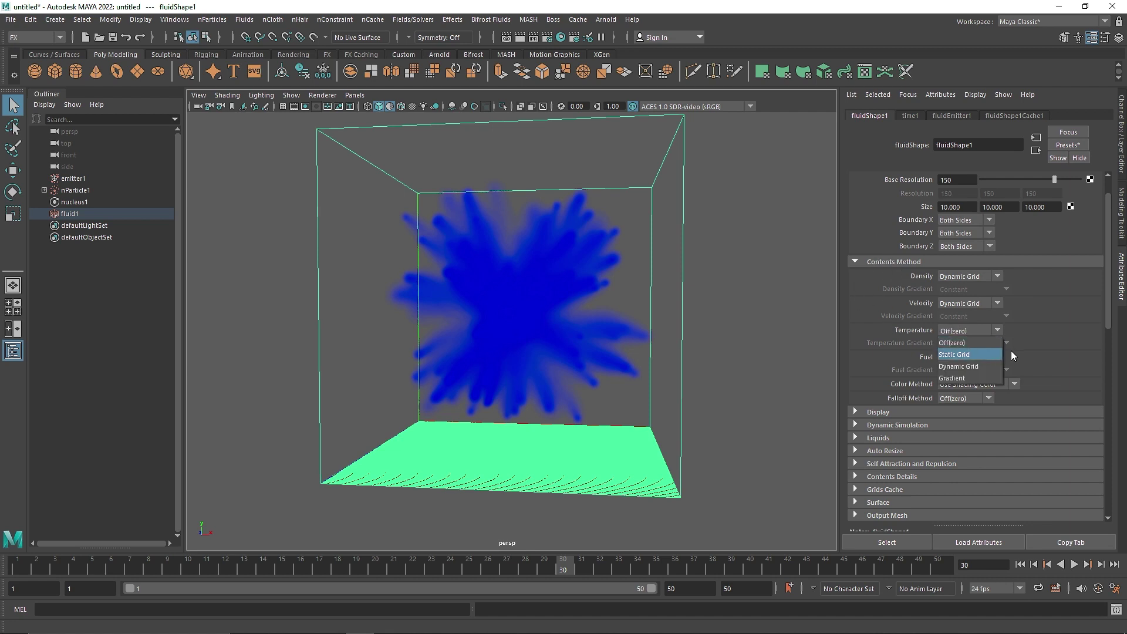
left_click(962, 369)
left_click(965, 330)
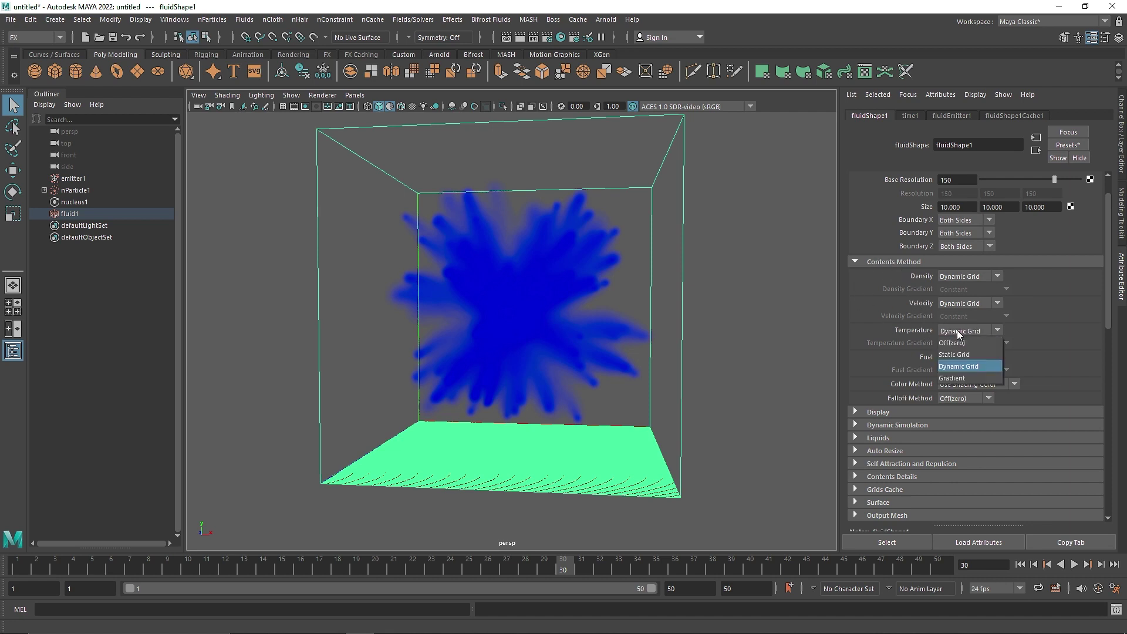
left_click(962, 369)
Try Density as the Incandescence Input of fluid1.
scroll(932, 478, "down", 5)
scroll(932, 478, "down", 2)
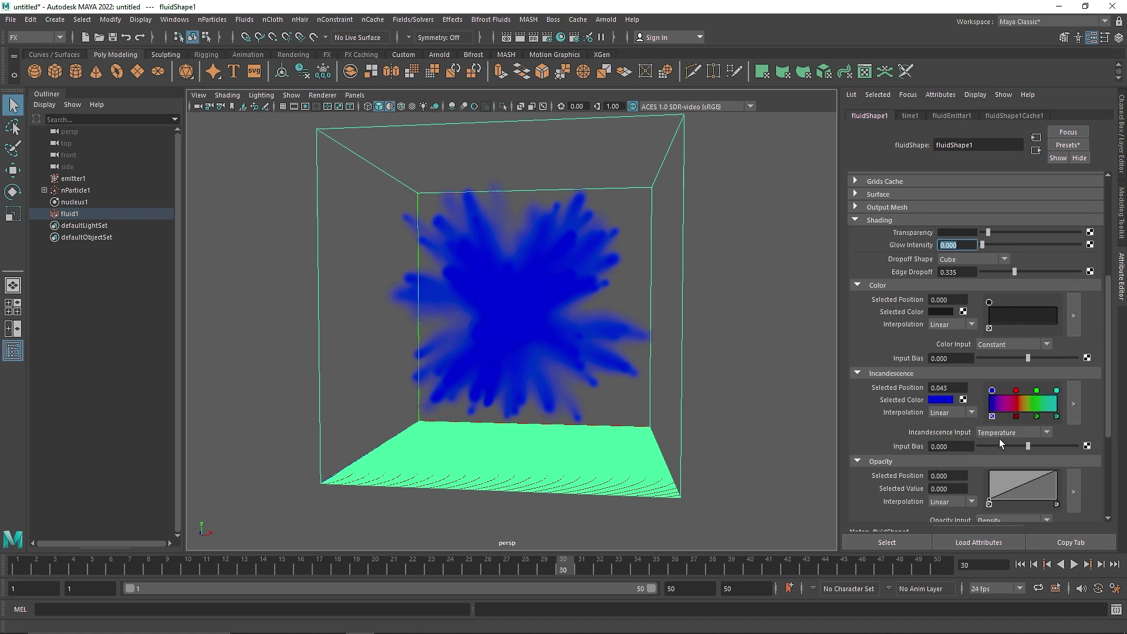
left_click(1012, 432)
left_click(1004, 499)
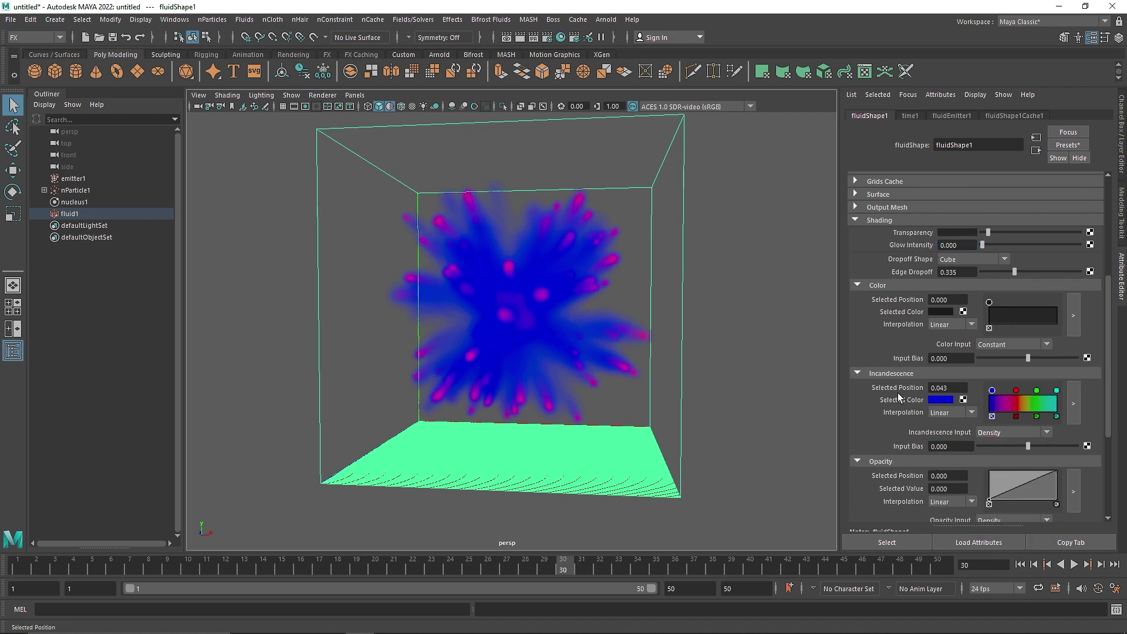
Examine the density-coloured burst at frames 21, 12 and 27, including from a rotated angle.
left_click(388, 561)
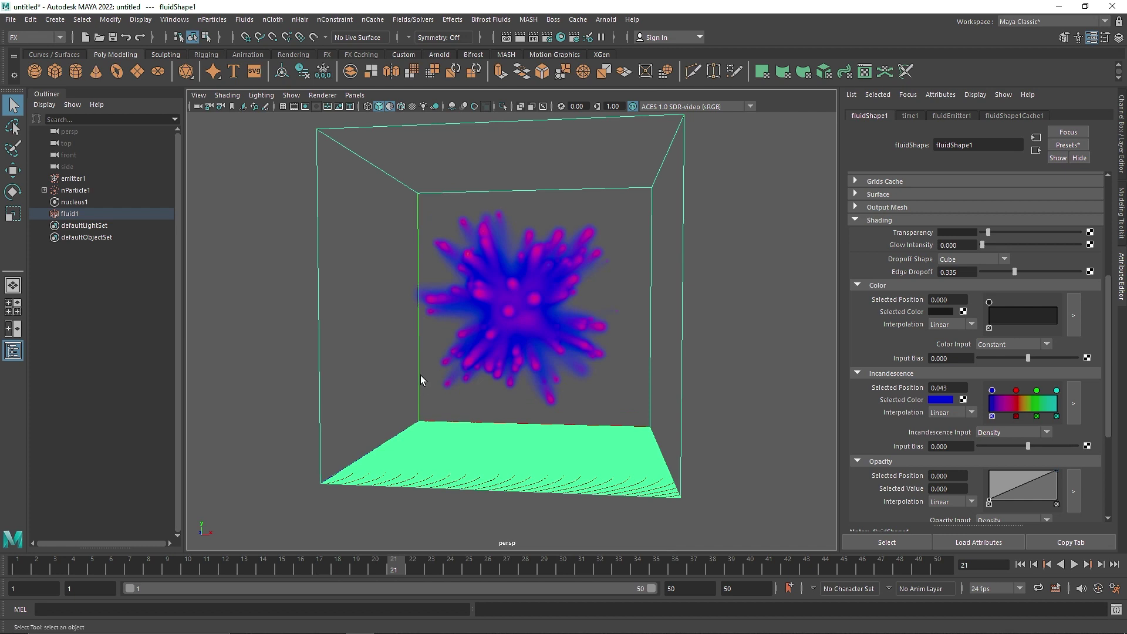
left_click(231, 570)
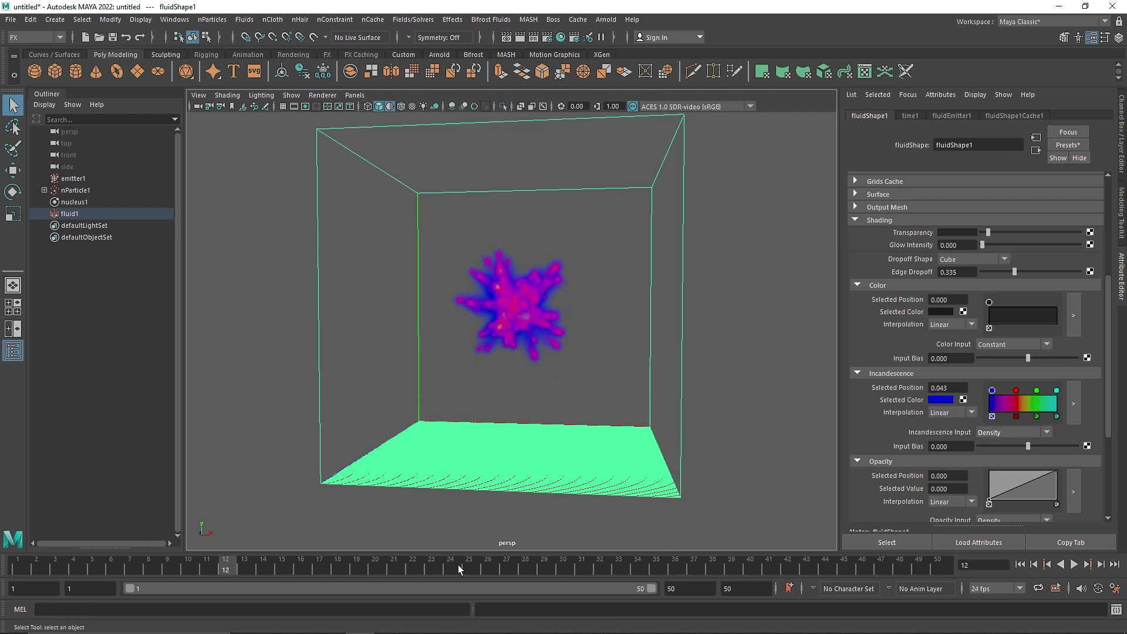
left_click(505, 567)
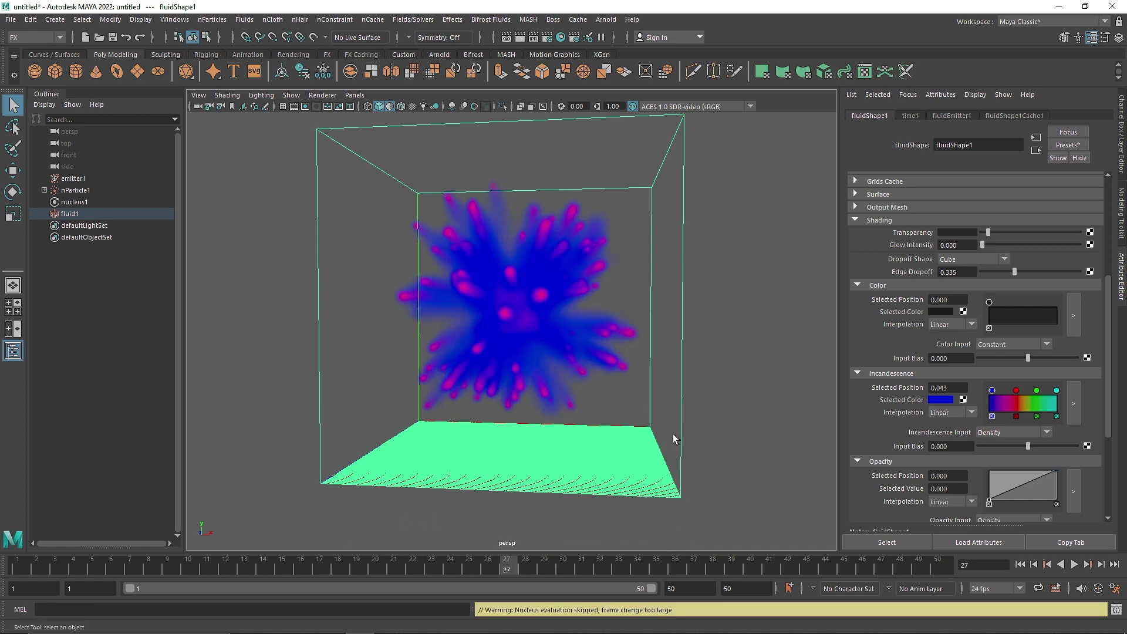
left_click_drag(673, 435, 586, 481, "alt")
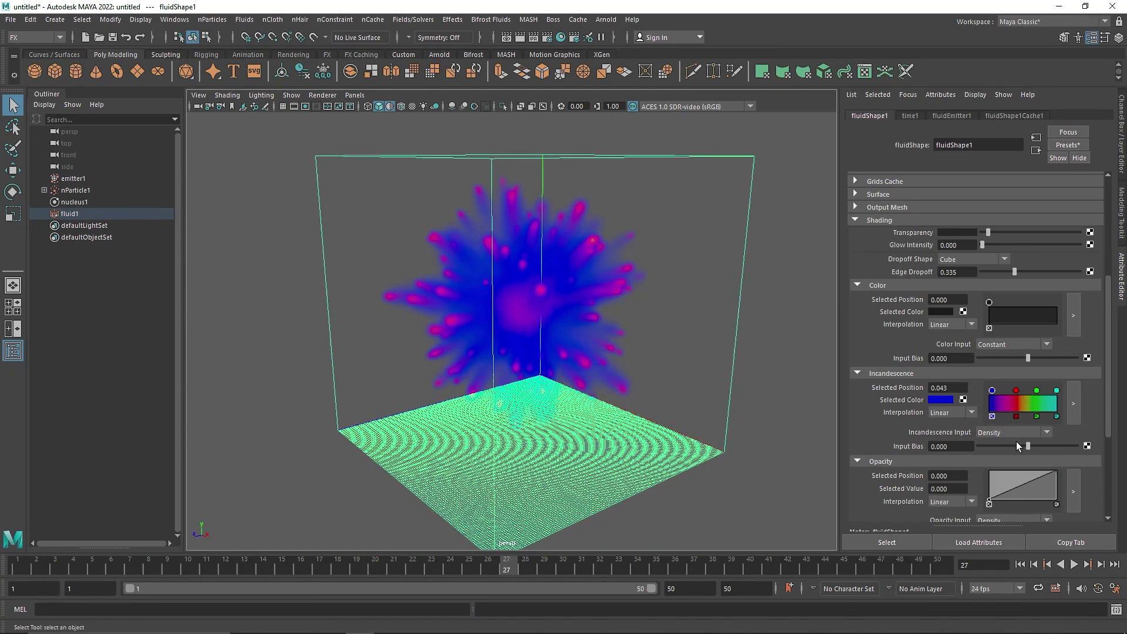
Try X Gradient as the Incandescence Input and inspect the colours from the front of the container.
left_click(1019, 433)
left_click(1004, 494)
left_click(1008, 432)
left_click(1005, 458)
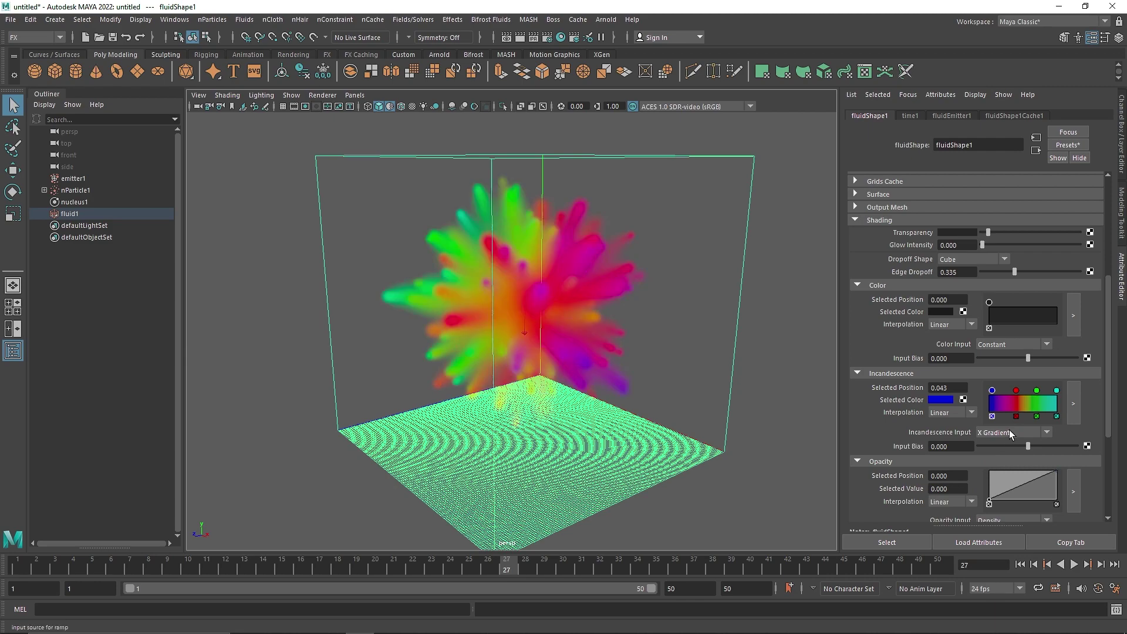
left_click_drag(546, 352, 619, 359, "alt")
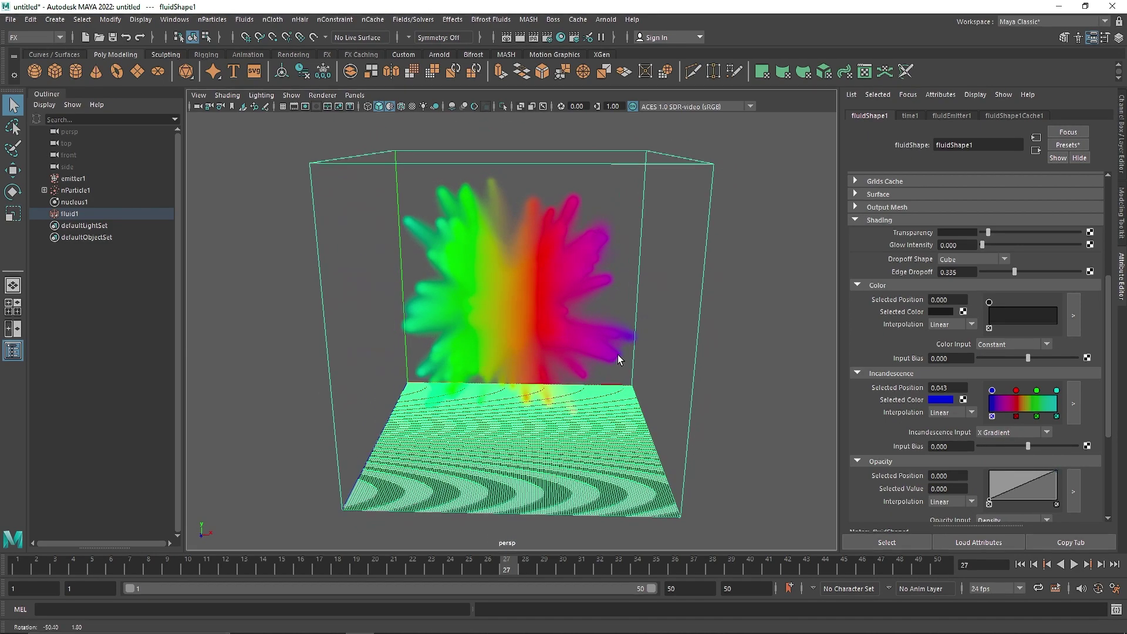
Try Y Gradient and Z Gradient as the Incandescence Input, inspecting the burst from different sides.
left_click(1010, 432)
left_click(1005, 469)
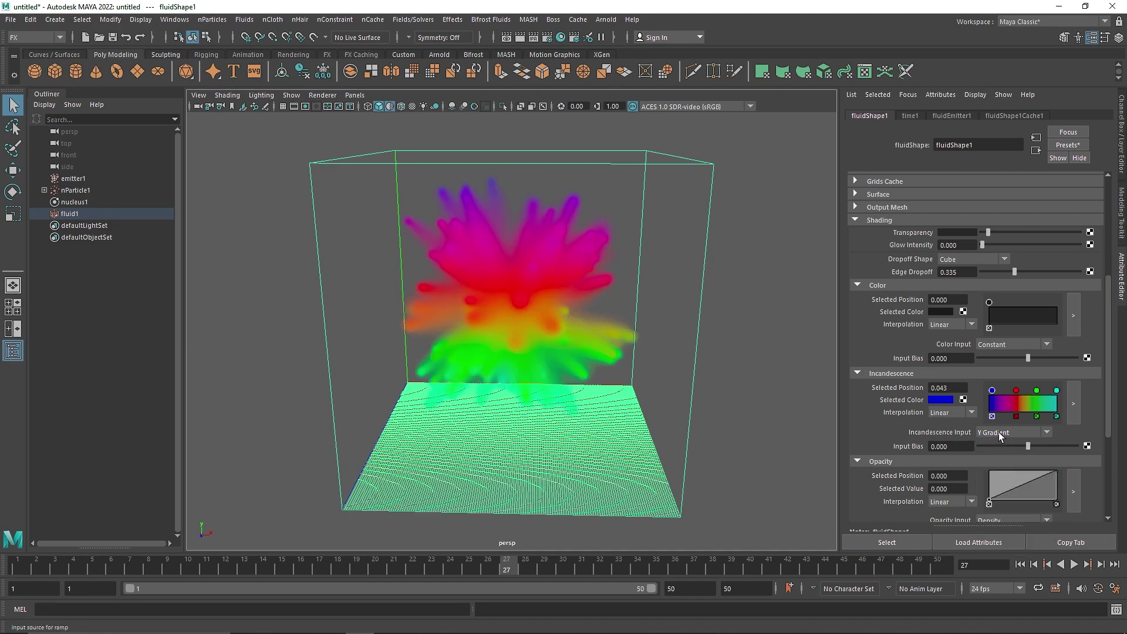
left_click(1000, 433)
left_click(1005, 481)
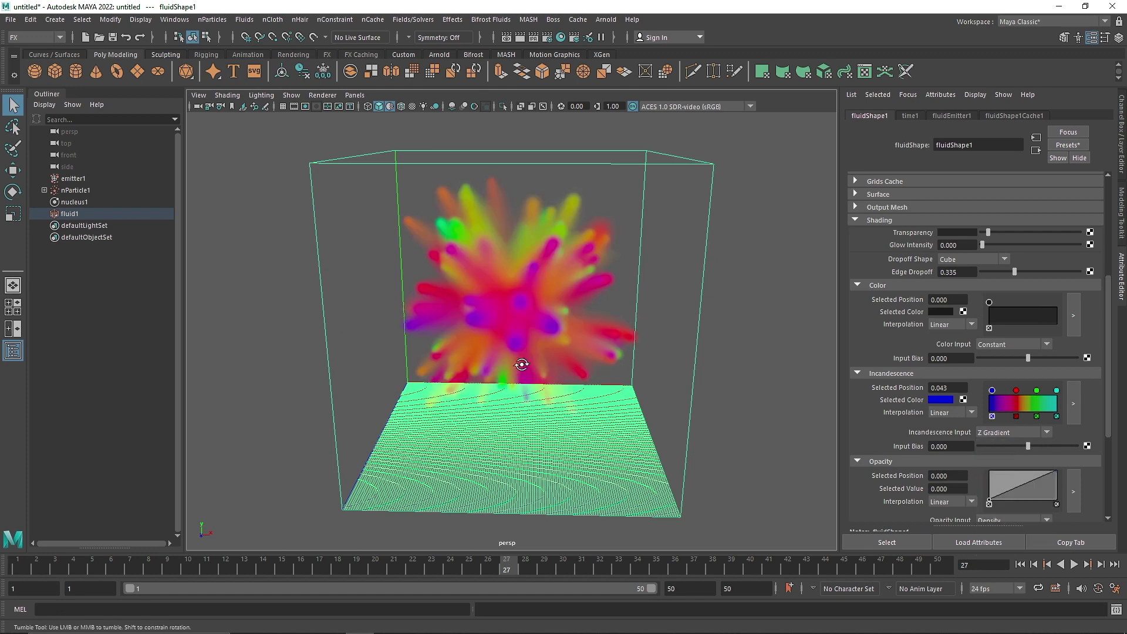
mouse_move(522, 365)
left_mouse_down("alt")
mouse_move(334, 357)
mouse_move(526, 350)
left_mouse_up("alt")
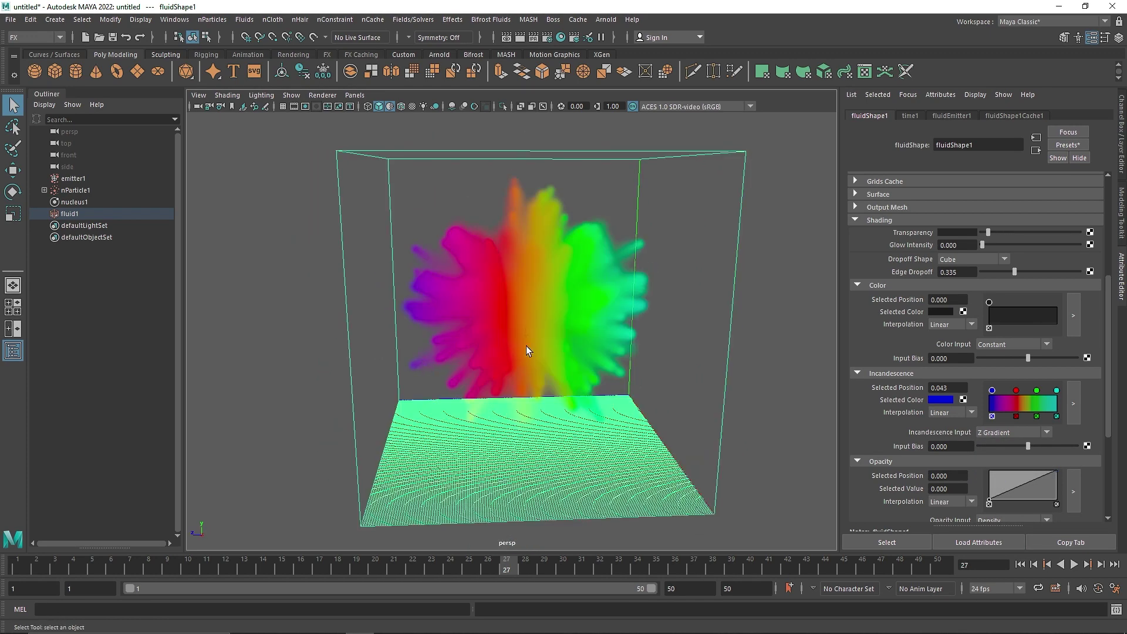
left_click_drag(641, 380, 777, 428, "alt")
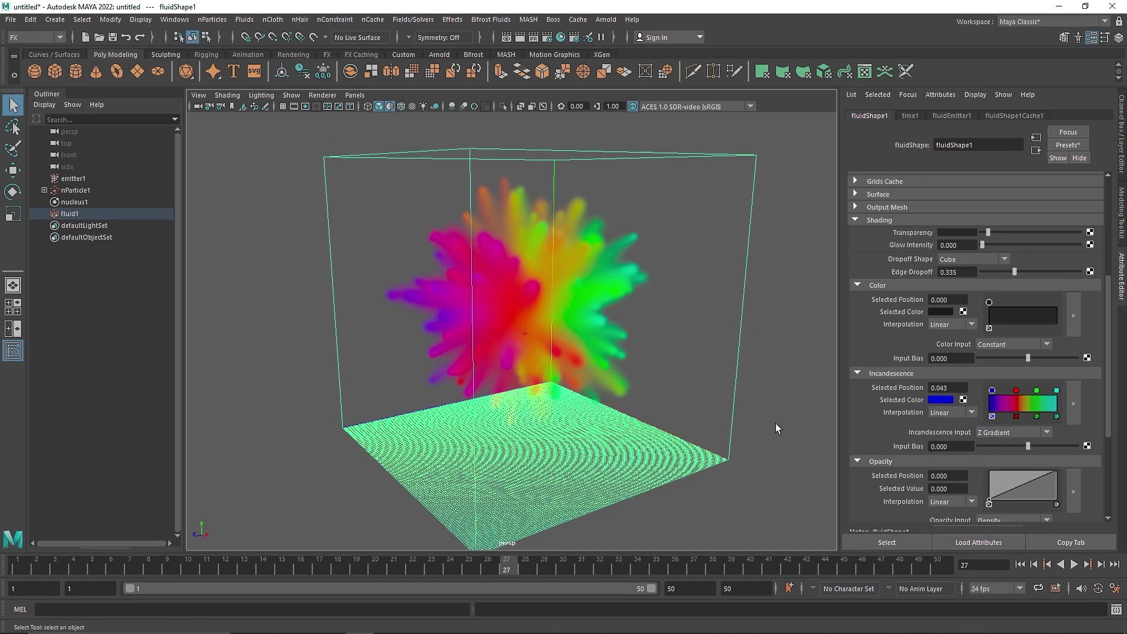
Set the Incandescence Input of fluid1 back to Center Gradient.
left_click(1009, 433)
left_click(1001, 492)
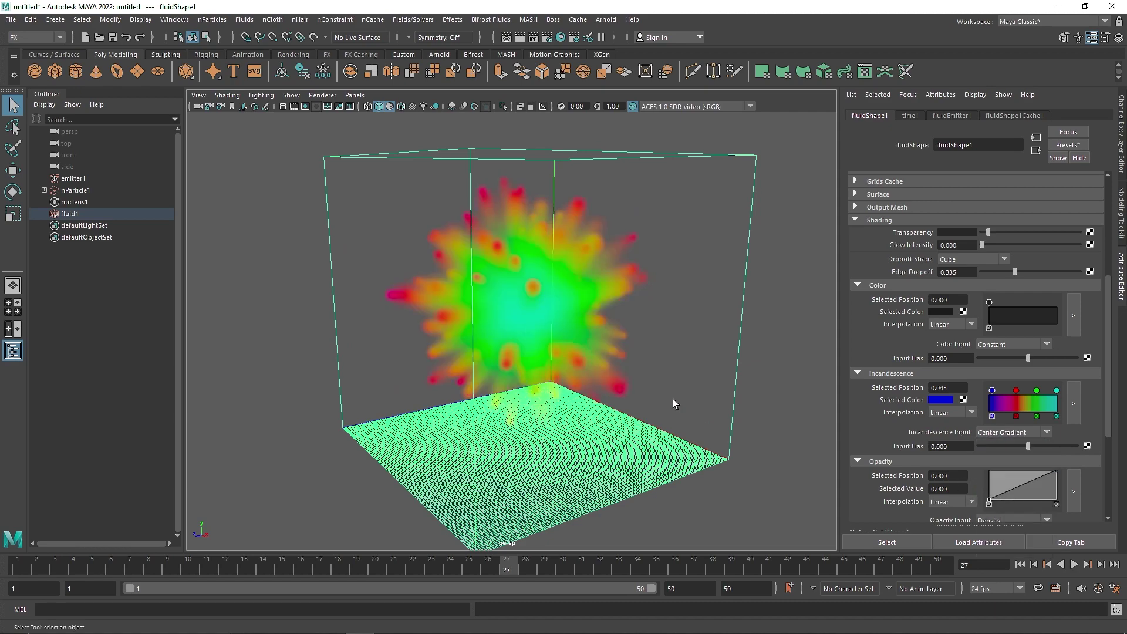